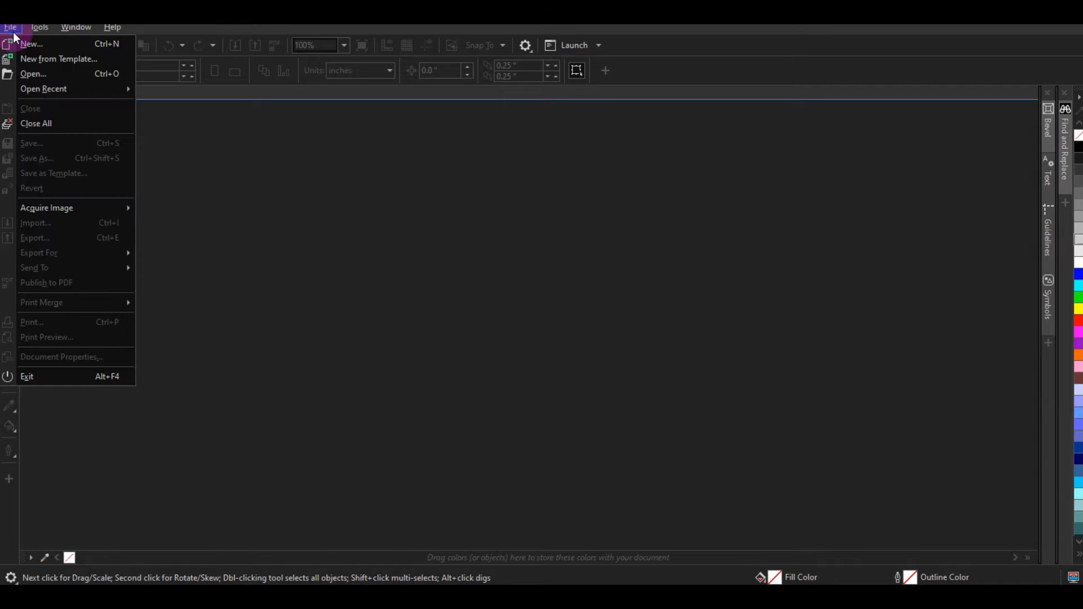
Step: Open the File menu to begin a new CorelDRAW document
{"action": "left_click", "coordinate": [80, 46]}
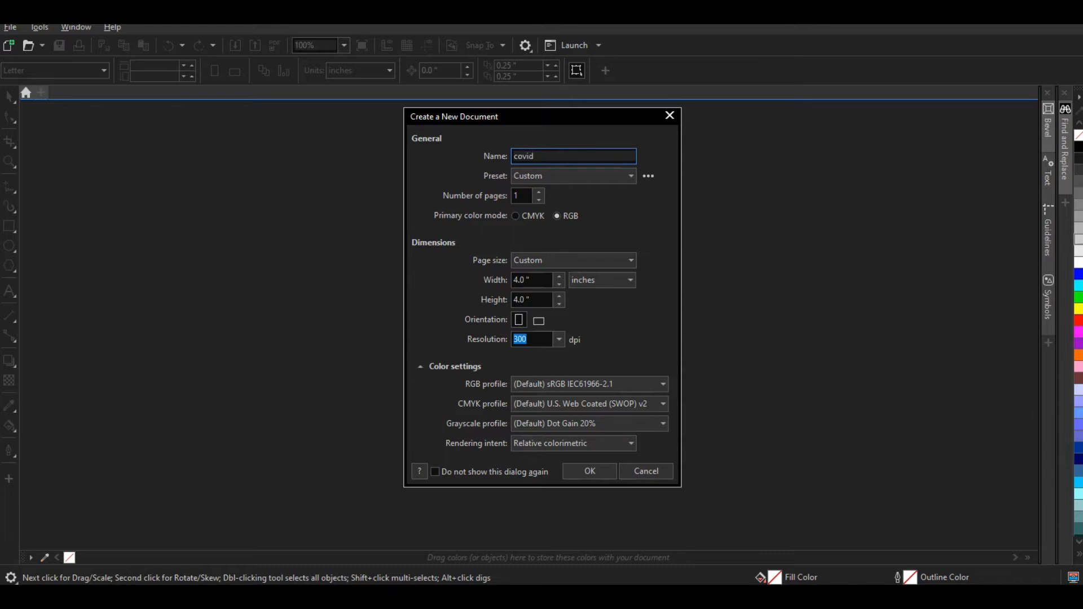
Step: Create the blank 4.0 x 4.0 inch document named covid19
{"action": "key", "text": "BackSpace"}
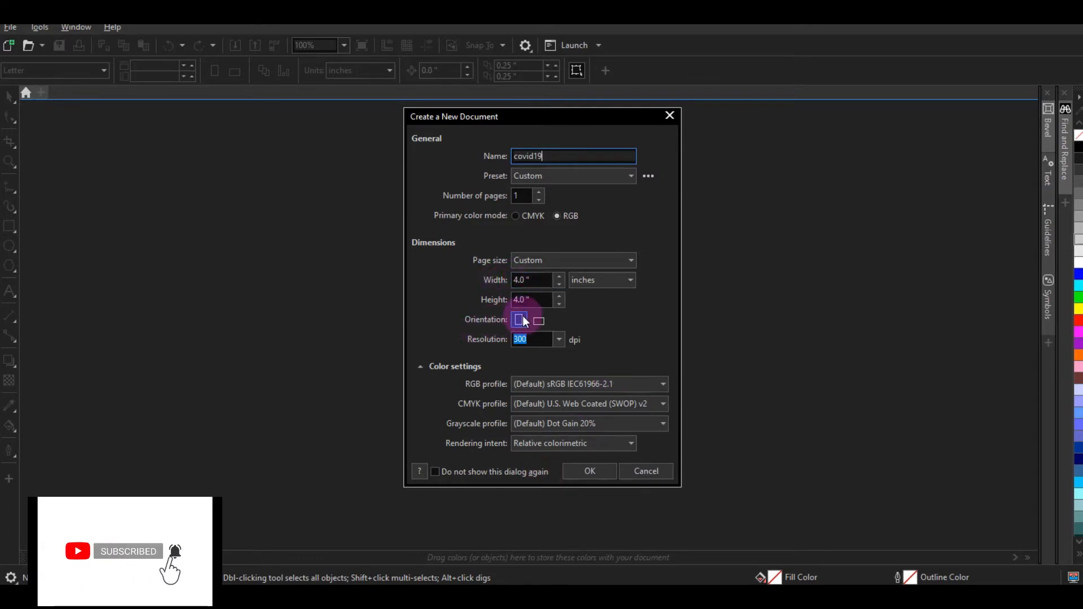
{"action": "left_click", "coordinate": [583, 484]}
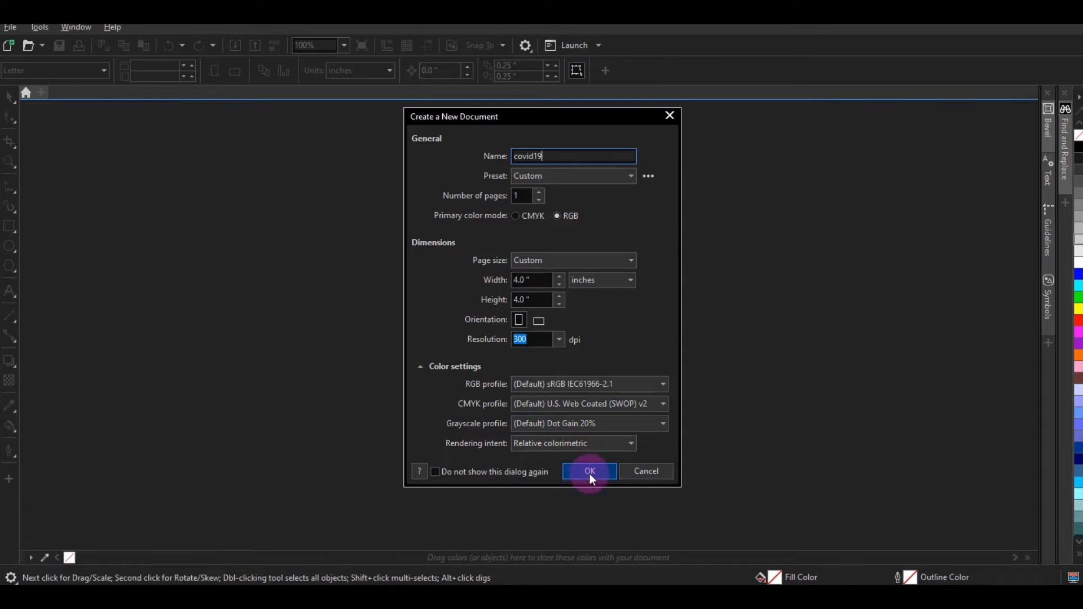
{"action": "left_click", "coordinate": [590, 475]}
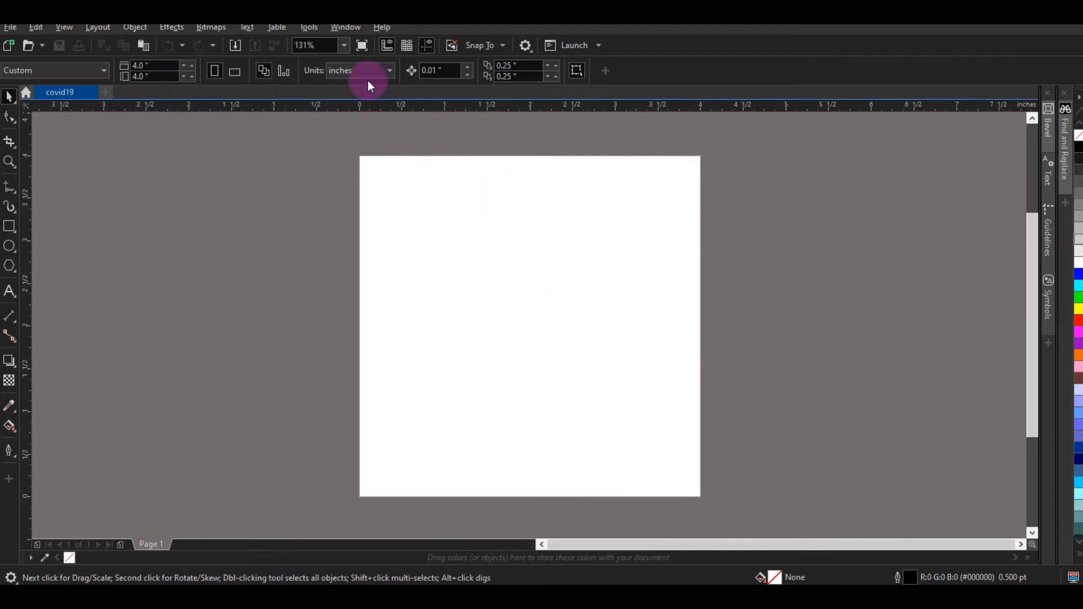
Step: Zoom to page height and draw a large circle across the page
{"action": "left_click", "coordinate": [343, 45]}
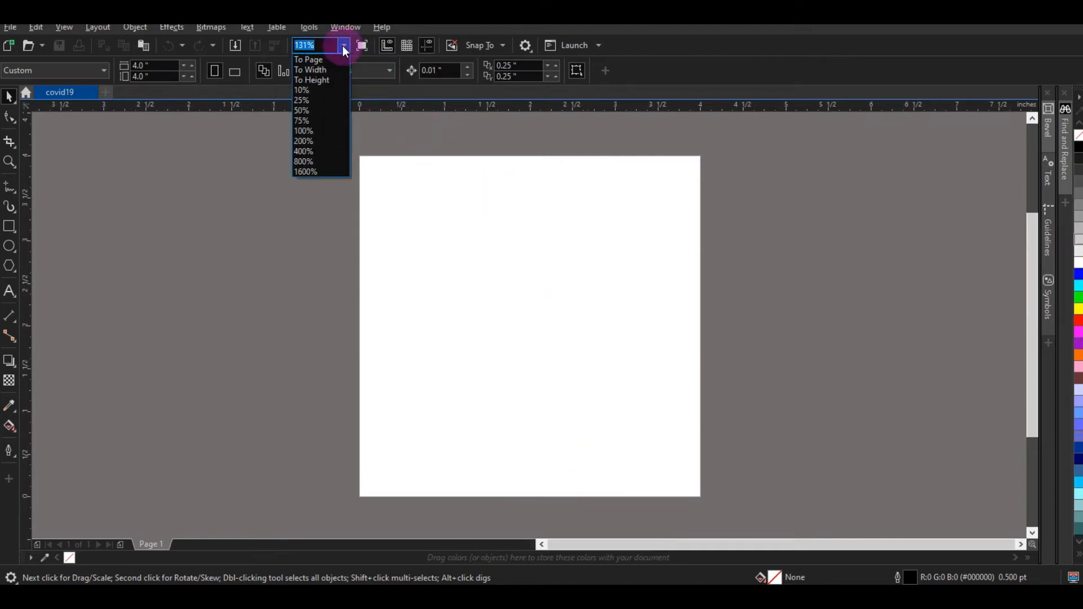
{"action": "left_click", "coordinate": [330, 79]}
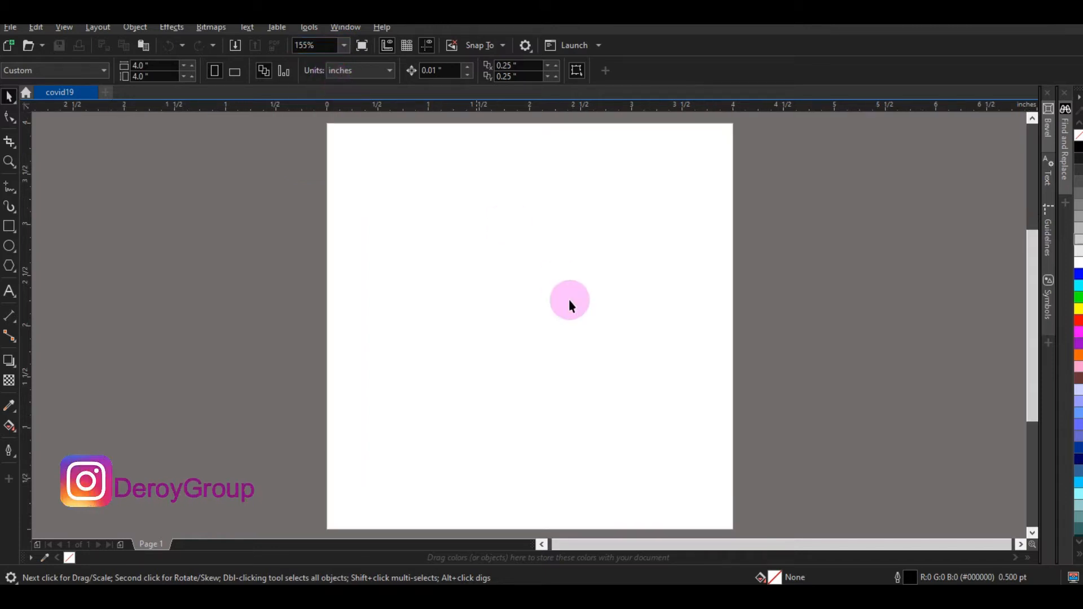
{"action": "left_click", "coordinate": [9, 246]}
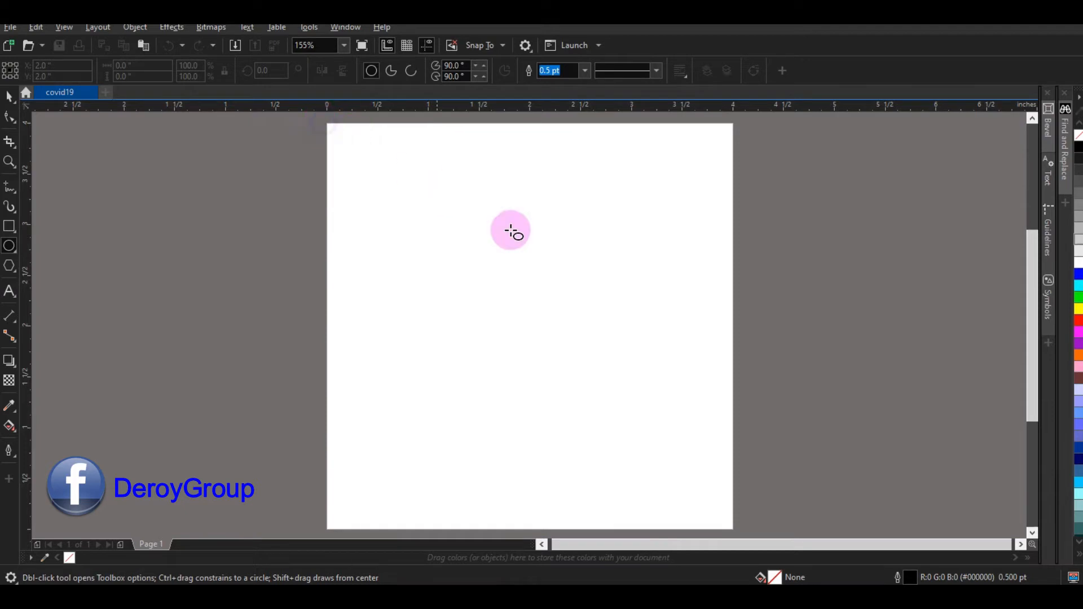
{"action": "right_click", "coordinate": [596, 350]}
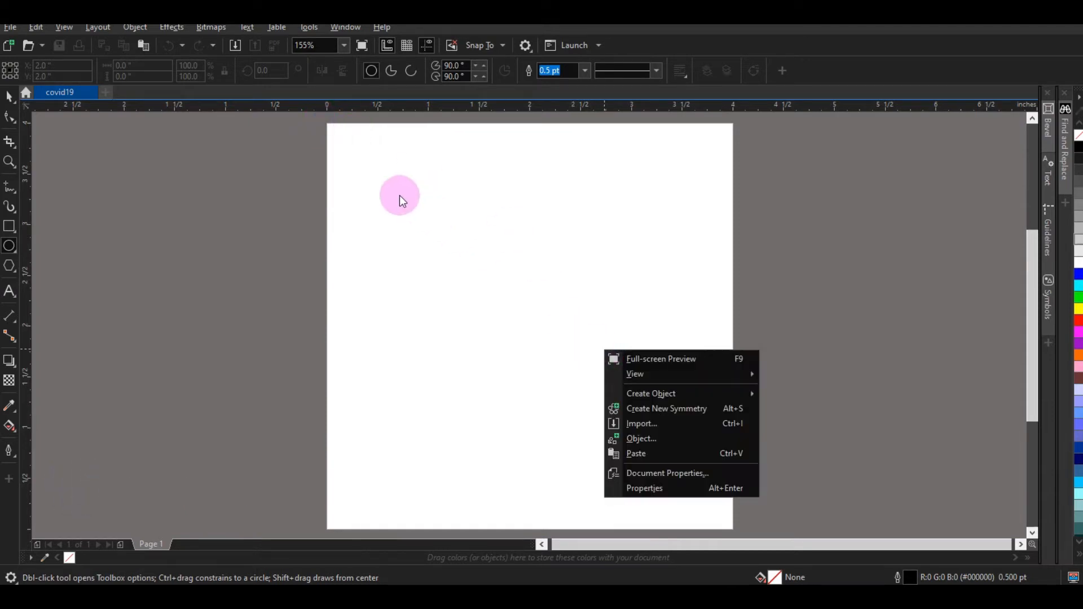
{"action": "left_click", "coordinate": [358, 154]}
{"action": "left_click_drag", "start_coordinate": [356, 148], "coordinate": [744, 533]}
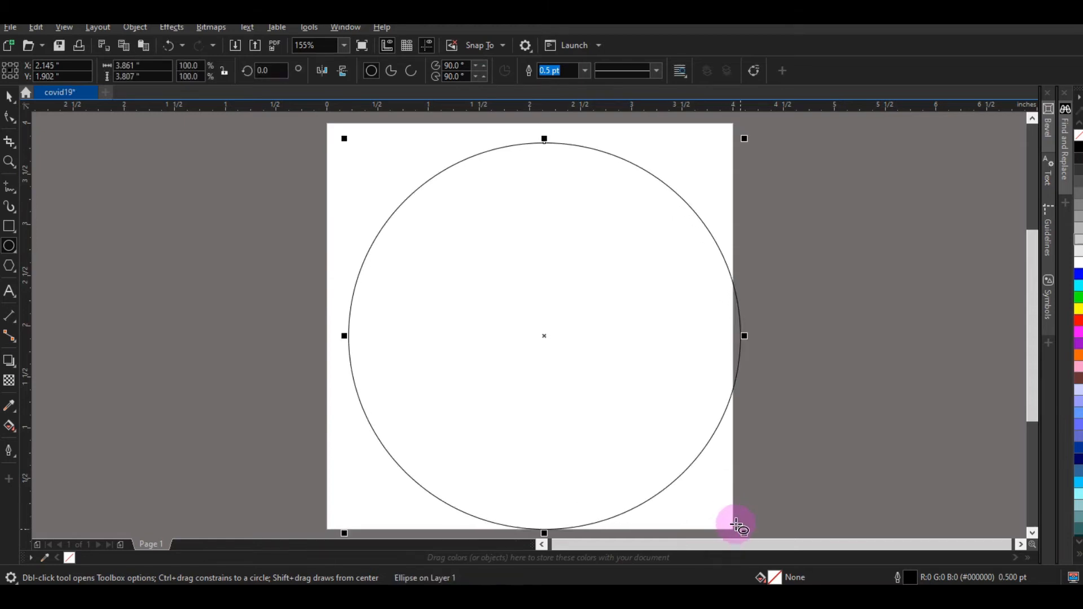
Step: Move the circle up onto the page's top edge and widen it to the page width
{"action": "key", "text": "space"}
{"action": "left_click_drag", "start_coordinate": [546, 335], "coordinate": [526, 168]}
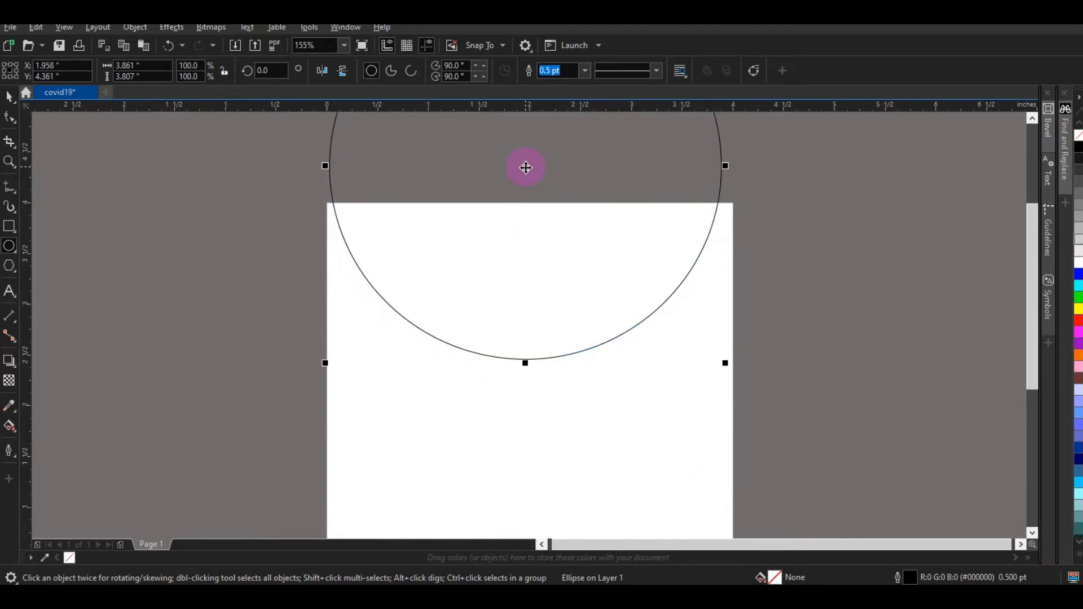
{"action": "left_click_drag", "start_coordinate": [723, 166], "coordinate": [736, 166]}
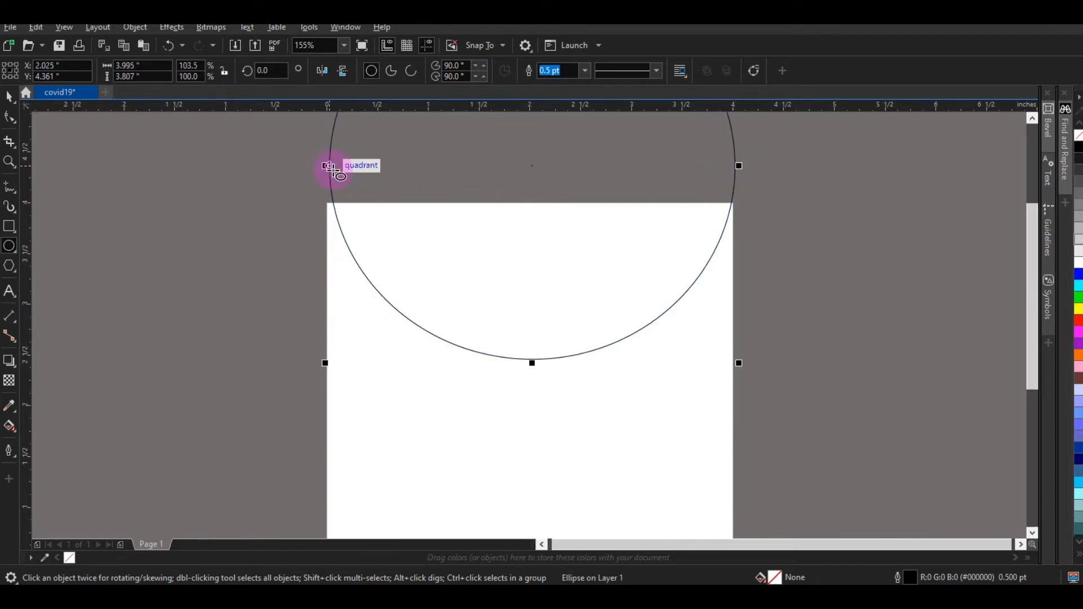
{"action": "left_click_drag", "start_coordinate": [325, 164], "coordinate": [317, 166]}
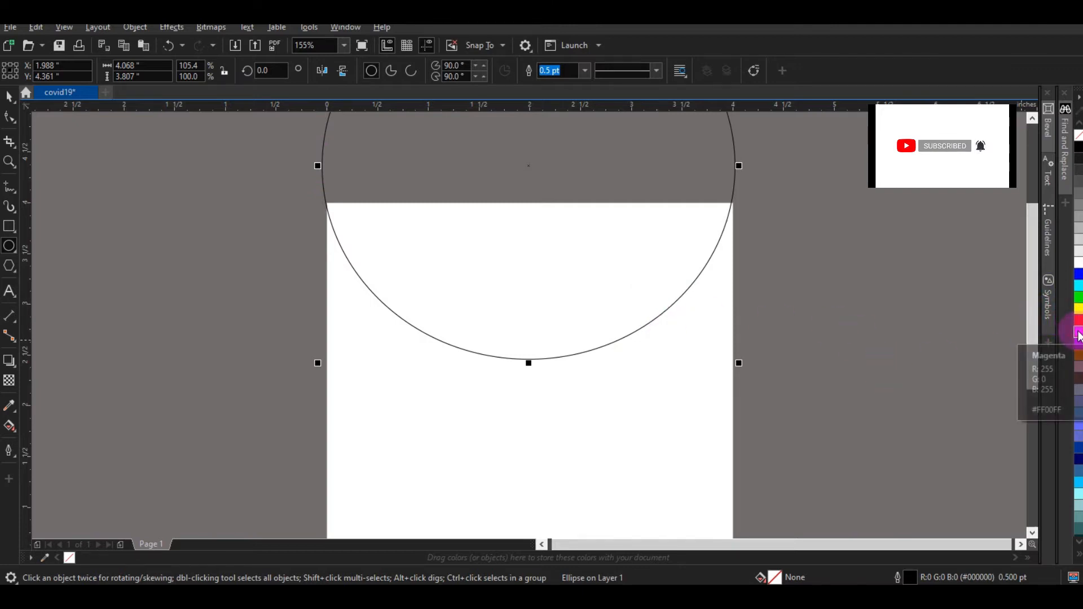
Step: Fill the circle with magenta pink from the palette
{"action": "left_click_drag", "start_coordinate": [1077, 338], "coordinate": [1076, 339]}
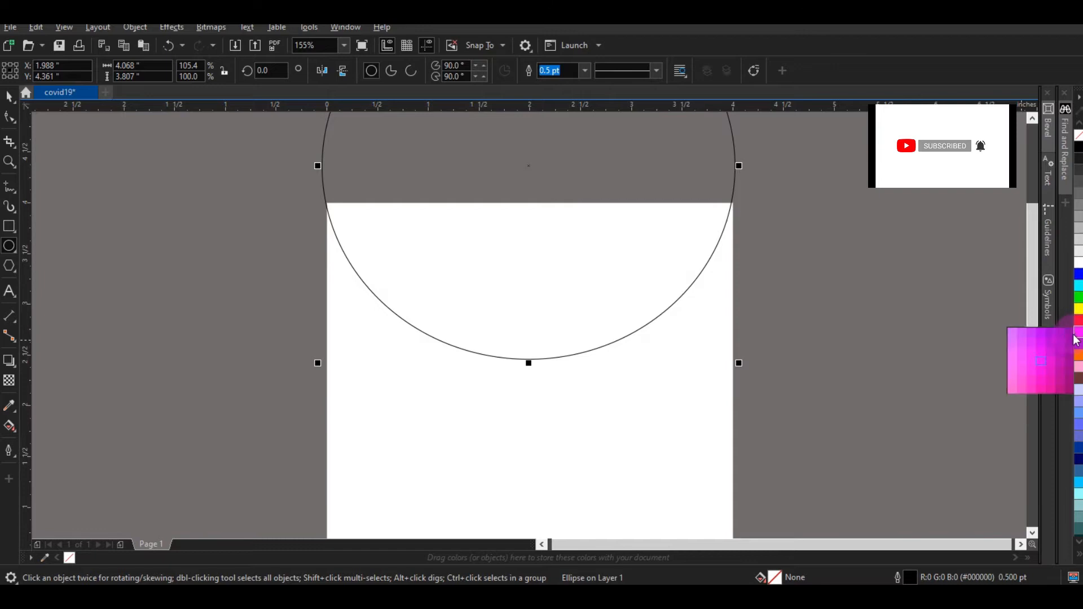
{"action": "left_click", "coordinate": [1053, 387]}
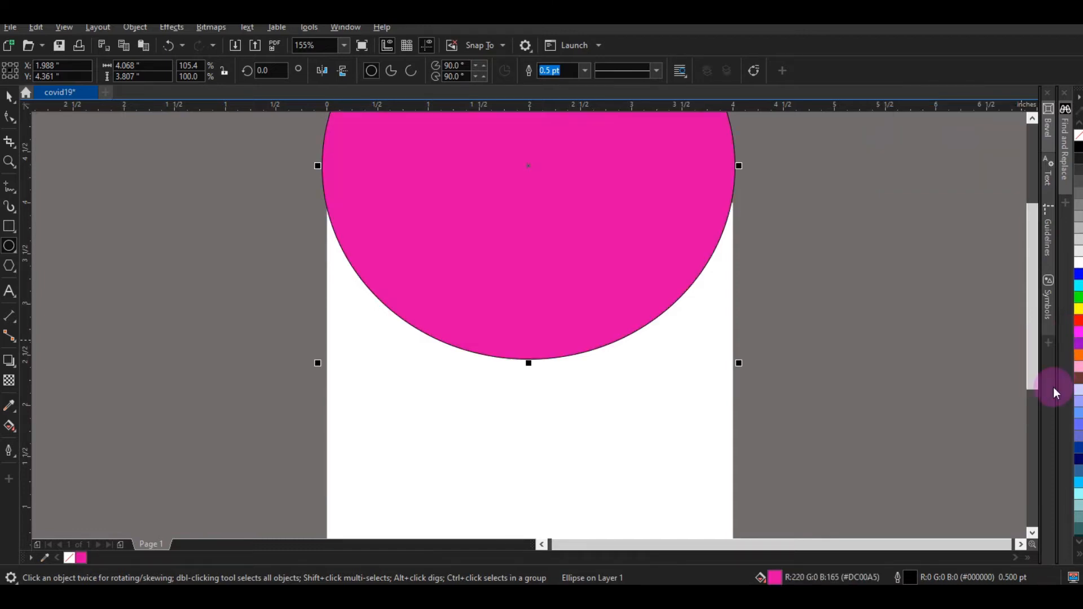
{"action": "left_click", "coordinate": [13, 108]}
{"action": "left_click", "coordinate": [13, 106]}
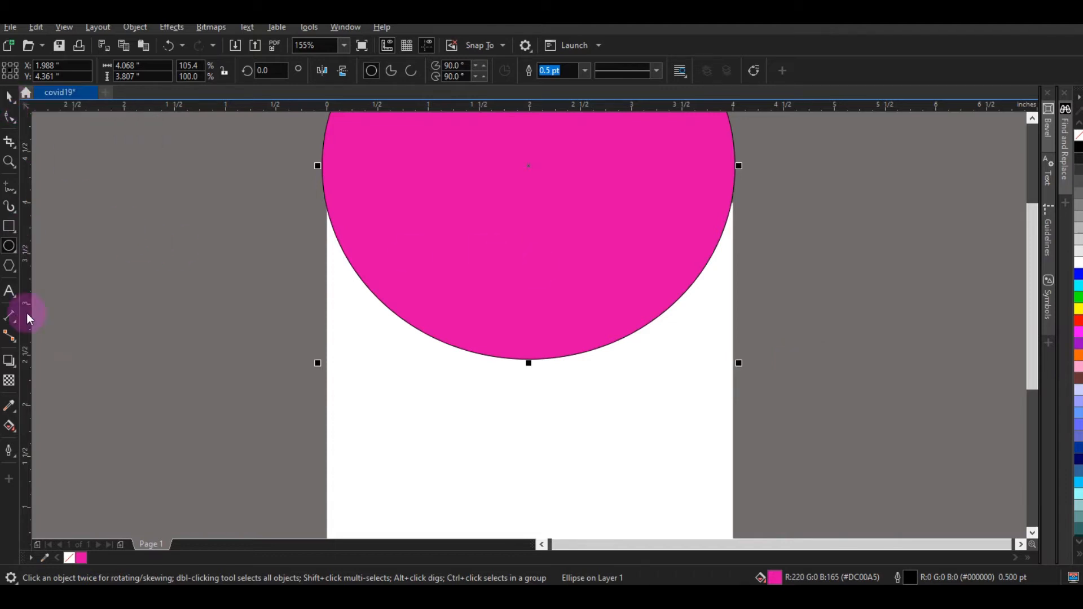
Step: Crop the circle at the page's top edge to leave a semicircle, then fit the page height
{"action": "left_click", "coordinate": [7, 142]}
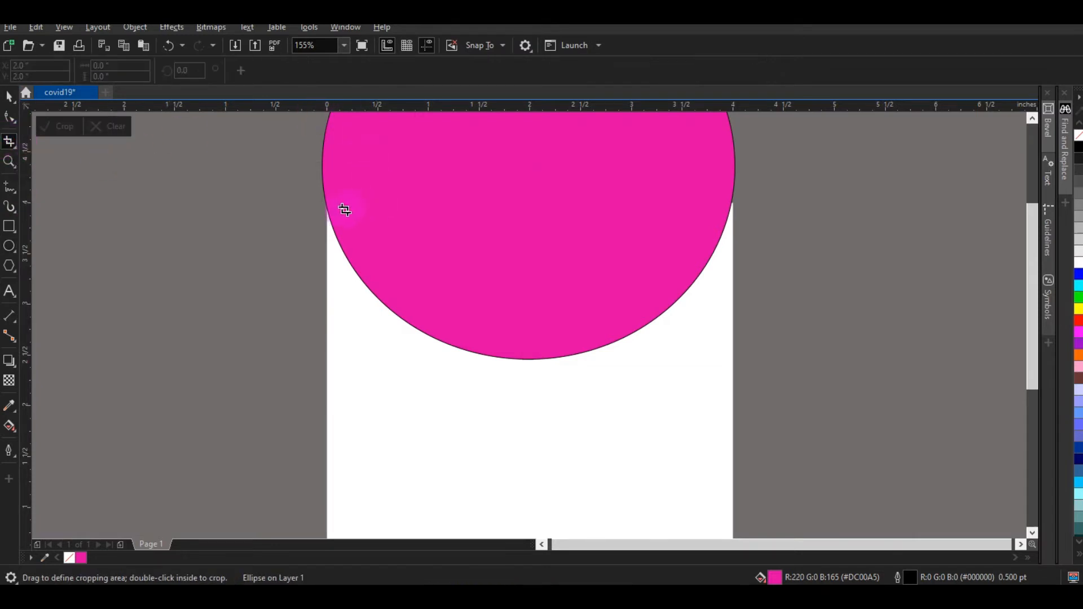
{"action": "left_click_drag", "start_coordinate": [326, 210], "coordinate": [733, 459]}
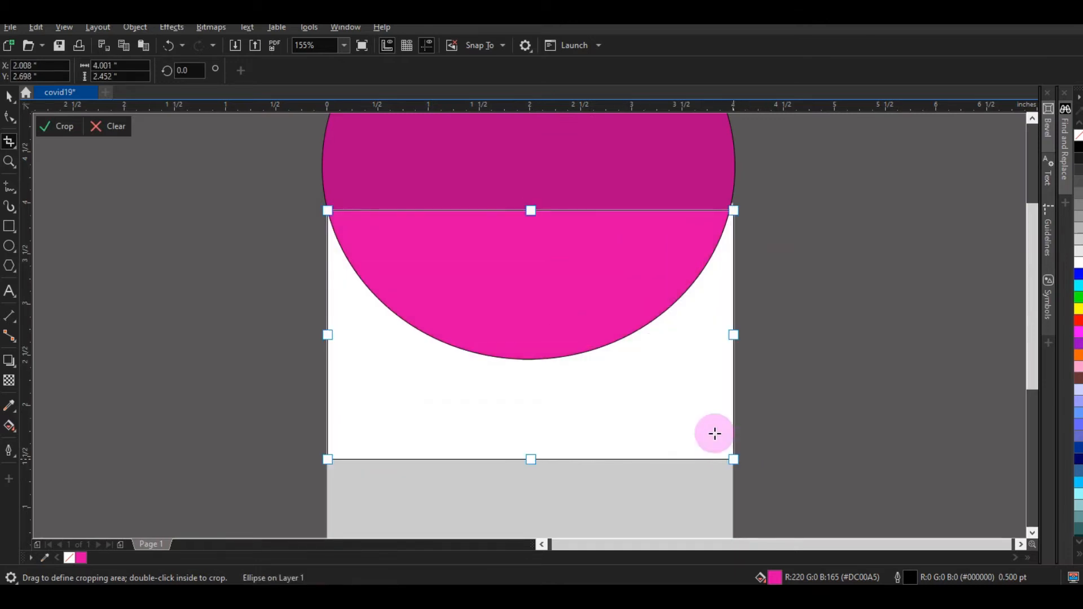
{"action": "left_click_drag", "start_coordinate": [531, 211], "coordinate": [531, 206]}
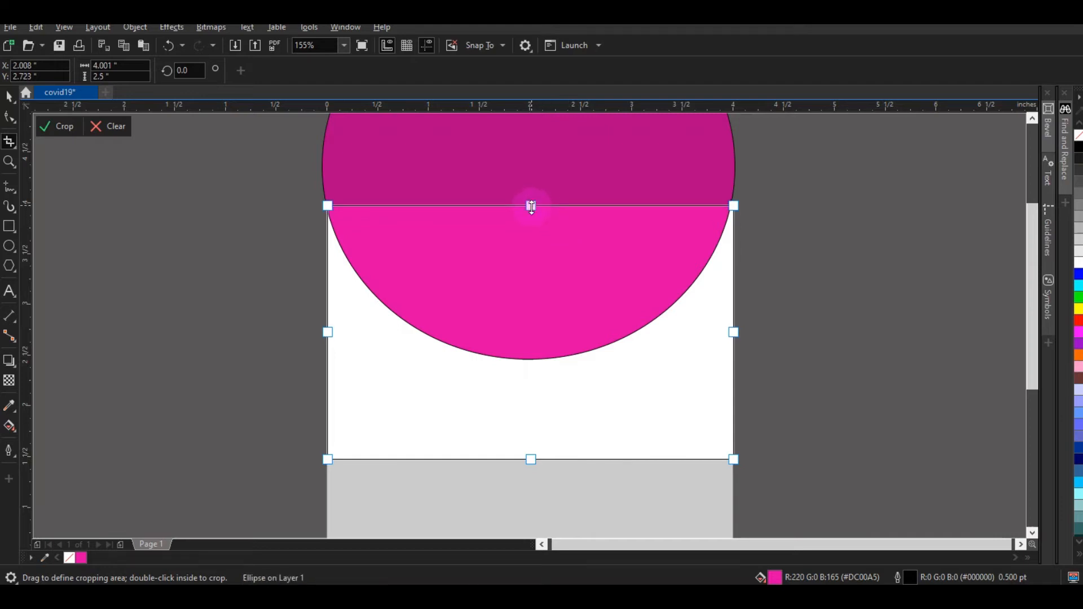
{"action": "double_click", "coordinate": [517, 254]}
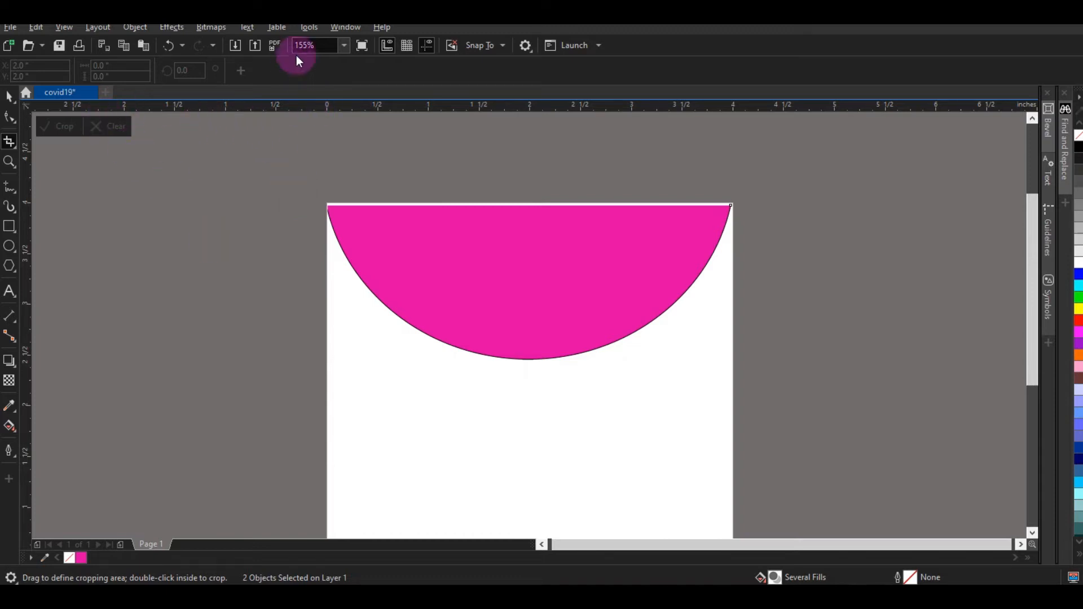
{"action": "left_click", "coordinate": [344, 45]}
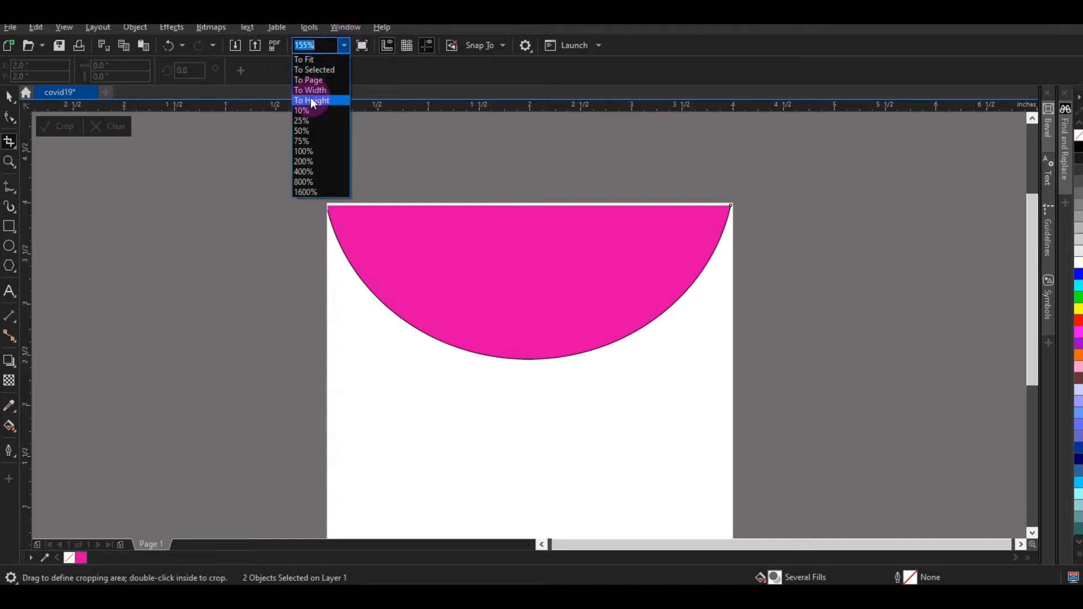
{"action": "left_click", "coordinate": [311, 101]}
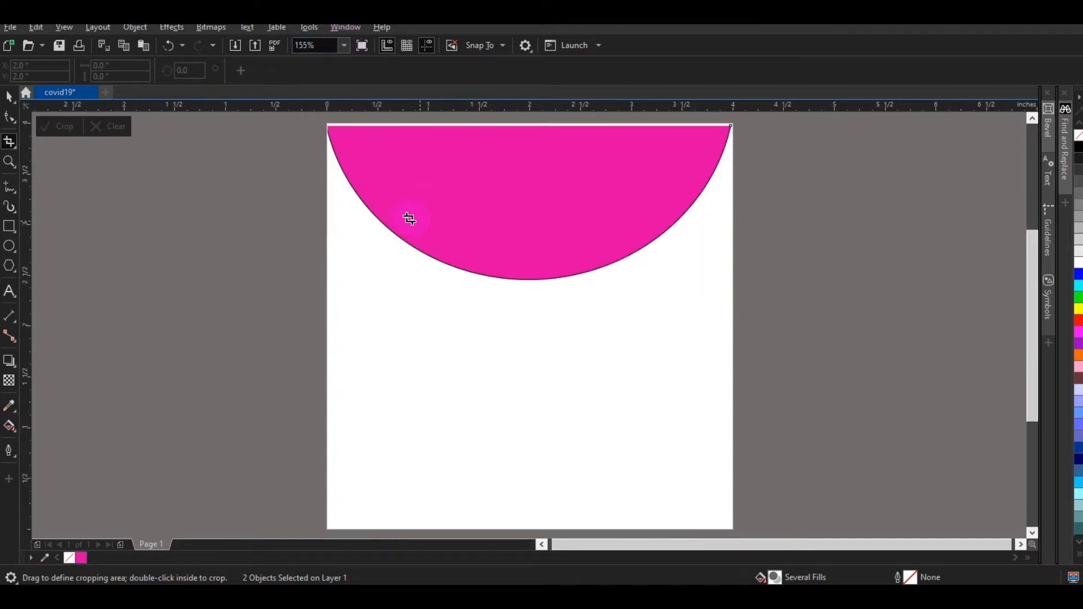
{"action": "left_click", "coordinate": [9, 99]}
{"action": "left_click", "coordinate": [309, 114]}
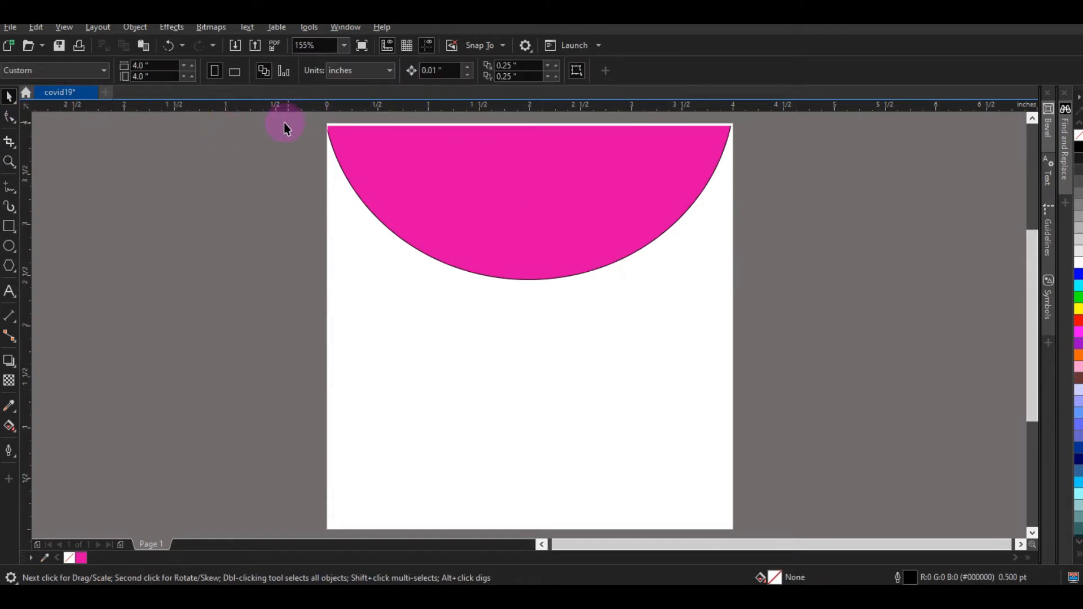
Step: Stretch the magenta semicircle slightly taller downward
{"action": "left_click_drag", "start_coordinate": [746, 275], "coordinate": [764, 305]}
{"action": "left_click_drag", "start_coordinate": [529, 286], "coordinate": [531, 298]}
{"action": "left_click", "coordinate": [815, 372]}
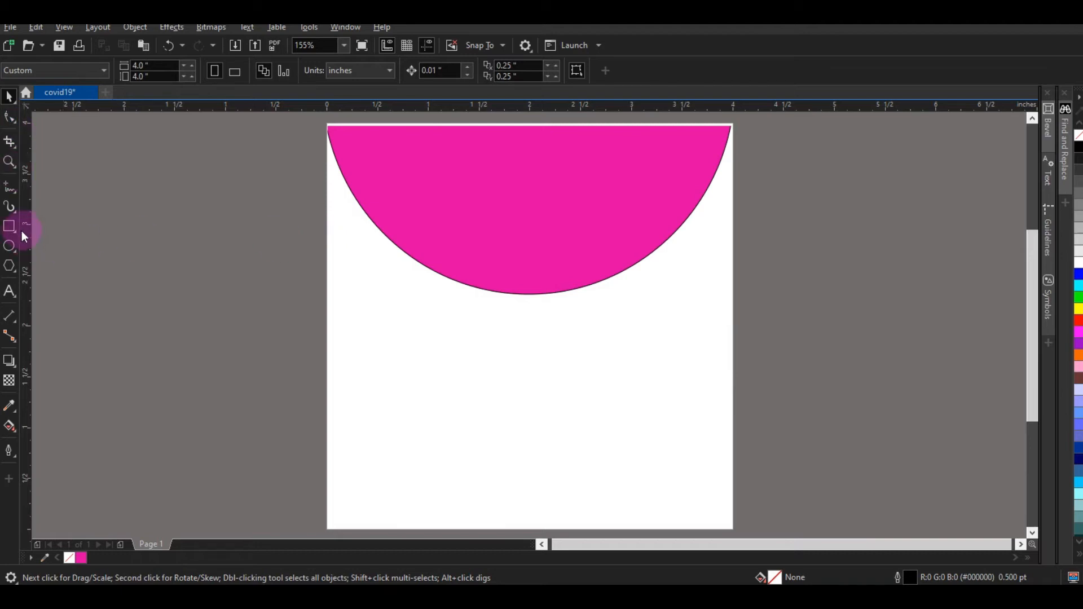
Step: Draw a 6-sided polygon below the semicircle's centre
{"action": "left_click", "coordinate": [9, 266]}
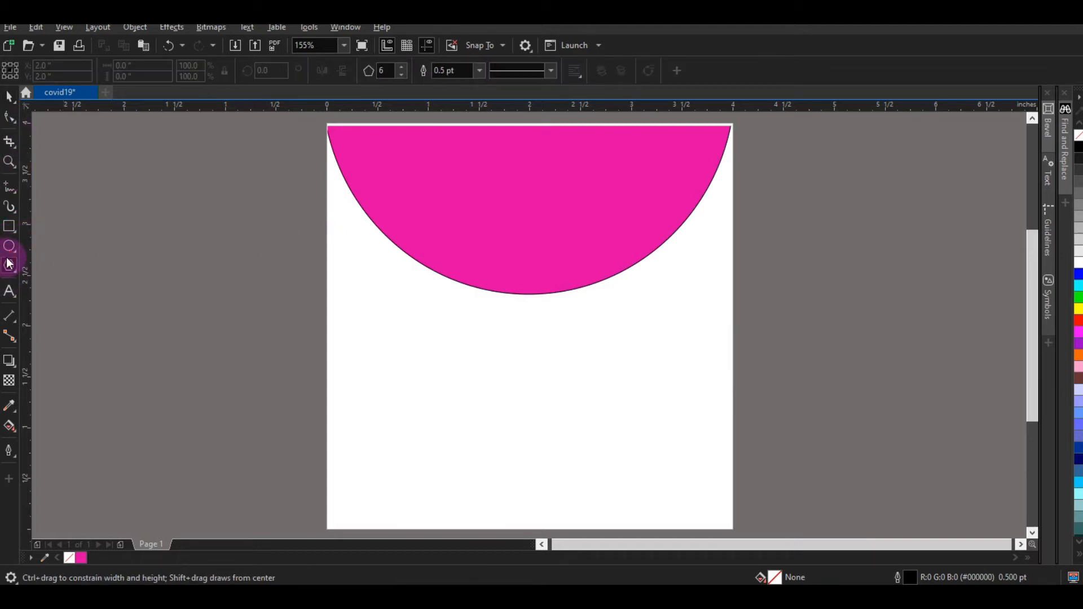
{"action": "left_click", "coordinate": [385, 71]}
{"action": "key", "text": "BackSpace"}
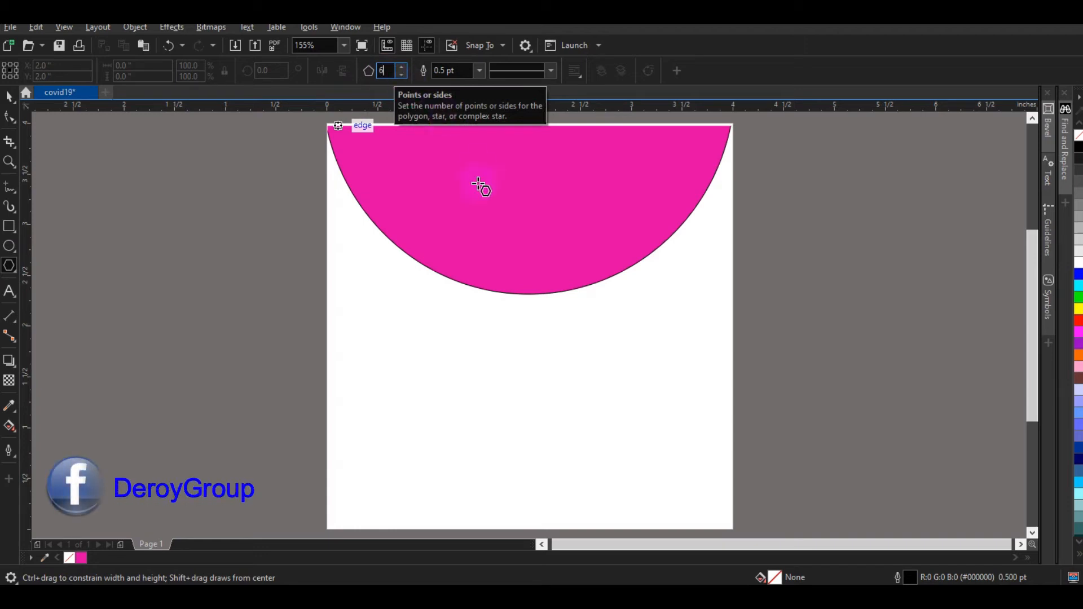
{"action": "left_click_drag", "start_coordinate": [445, 218], "coordinate": [618, 397]}
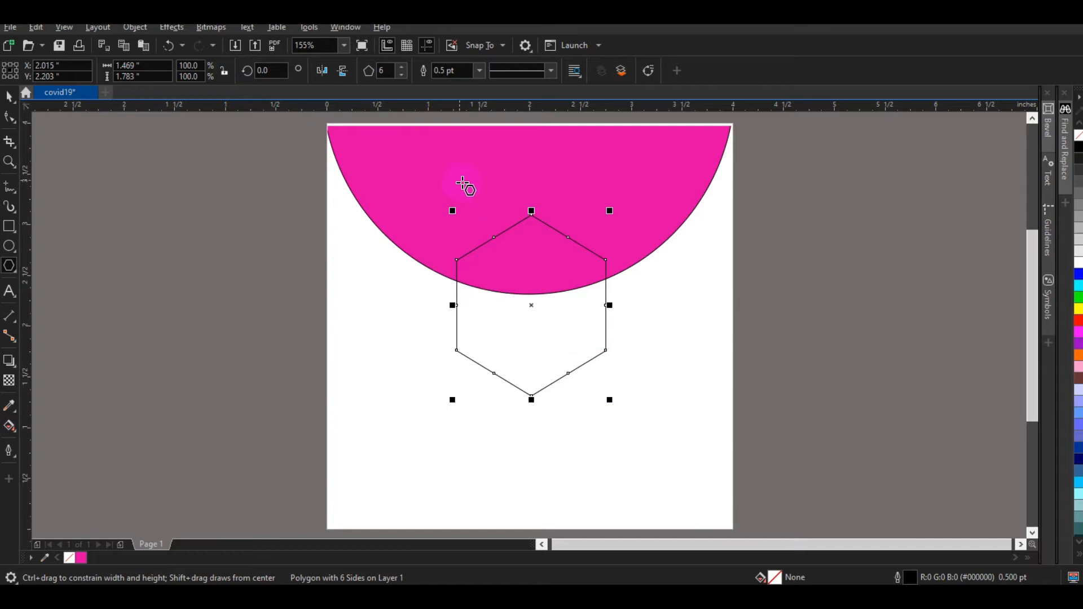
{"action": "left_click_drag", "start_coordinate": [610, 402], "coordinate": [601, 394]}
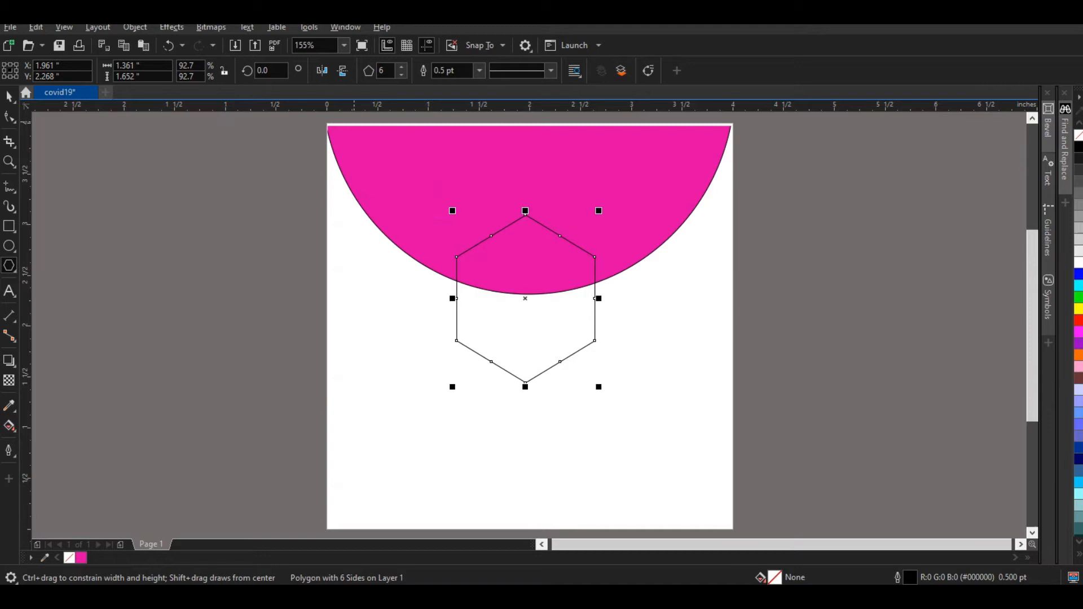
Step: Rotate the hexagon 90° flat-topped, stretch it taller, and raise it to overlap the semicircle
{"action": "left_click", "coordinate": [271, 68]}
{"action": "left_click_drag", "start_coordinate": [272, 68], "coordinate": [252, 69]}
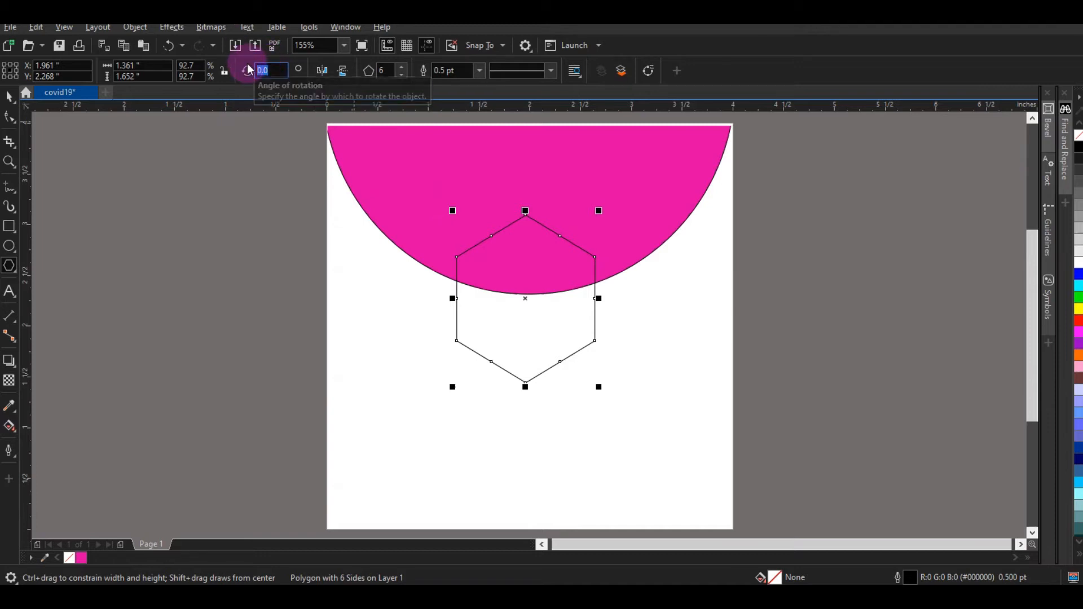
{"action": "left_click", "coordinate": [247, 69]}
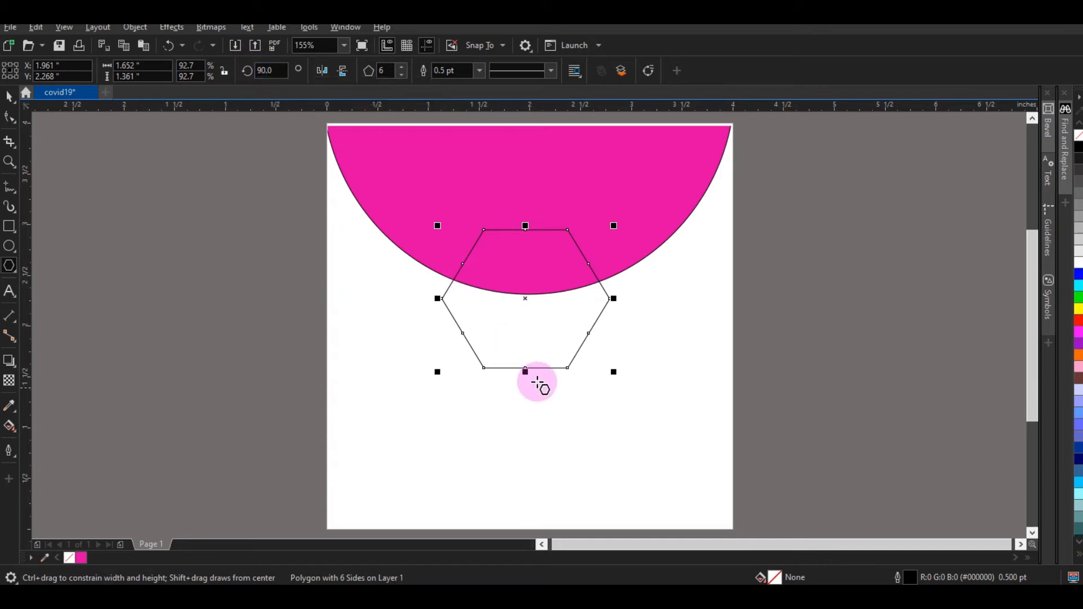
{"action": "left_click", "coordinate": [524, 371]}
{"action": "left_click_drag", "start_coordinate": [524, 370], "coordinate": [525, 384]}
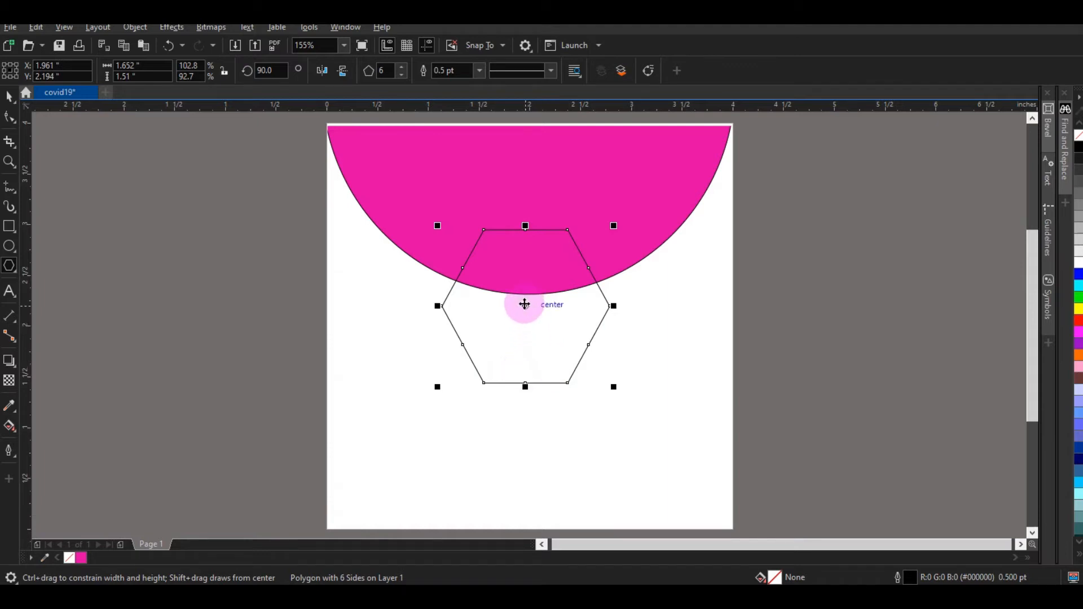
{"action": "left_click_drag", "start_coordinate": [525, 307], "coordinate": [524, 295]}
Step: Select the hexagon alone and set its outline colour to White
{"action": "left_click", "coordinate": [516, 434]}
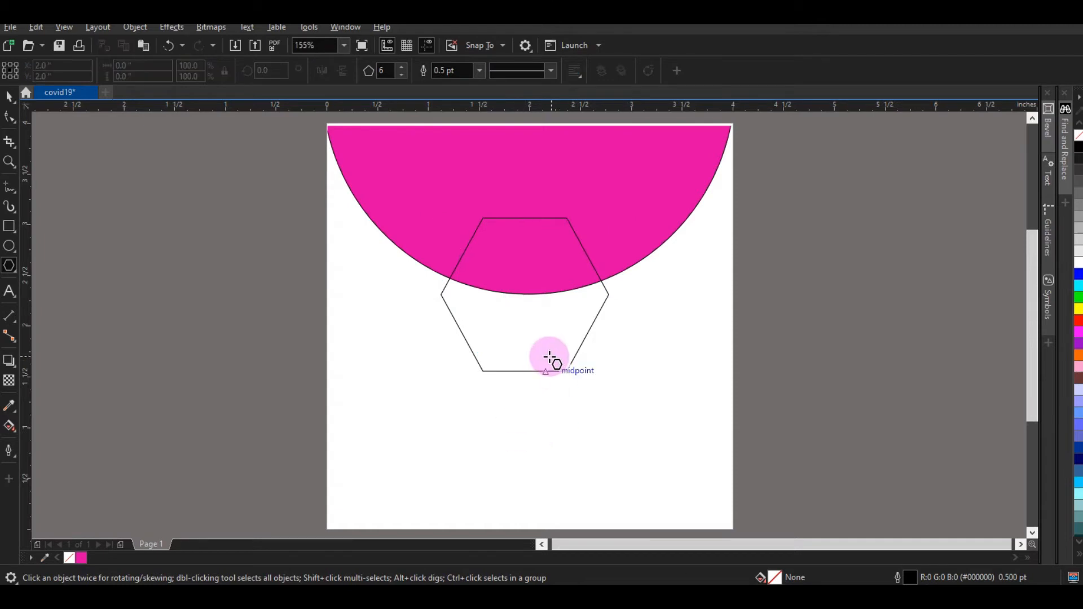
{"action": "left_click", "coordinate": [12, 101]}
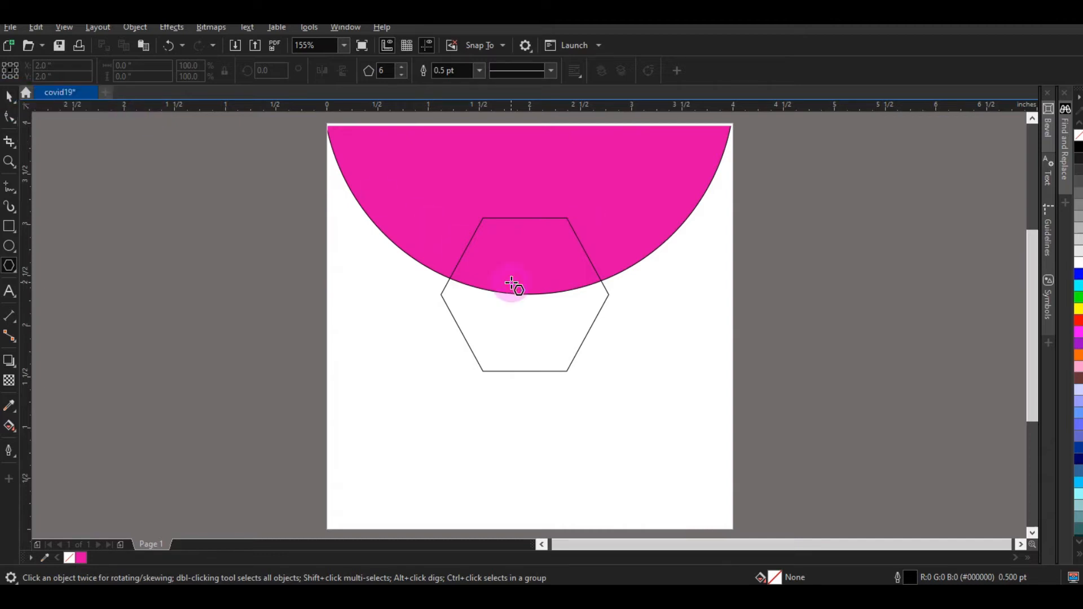
{"action": "left_click", "coordinate": [5, 102]}
{"action": "double_click", "coordinate": [8, 97]}
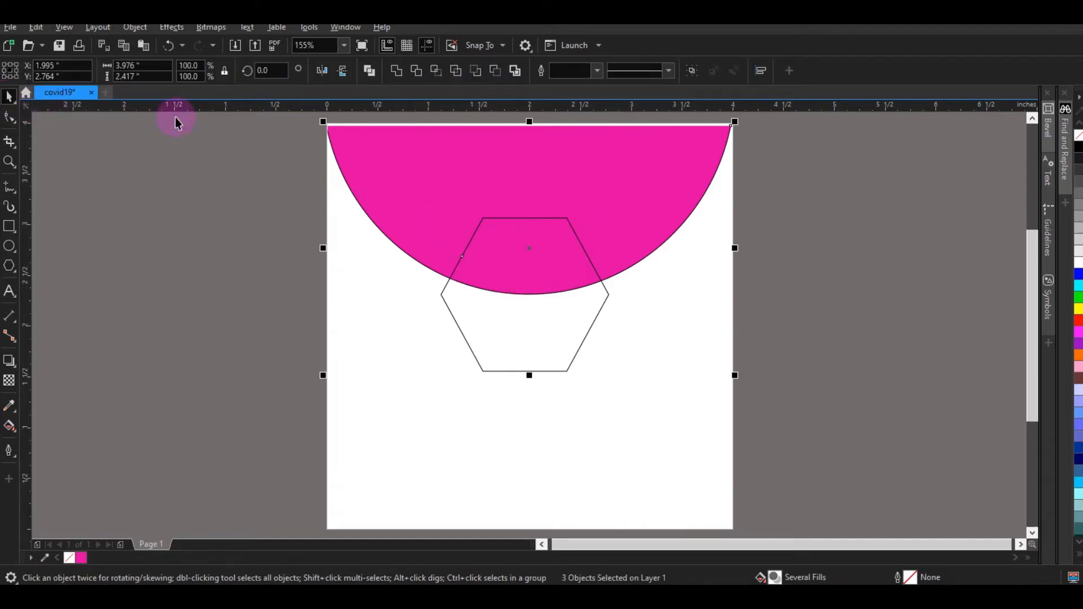
{"action": "left_click", "coordinate": [371, 382]}
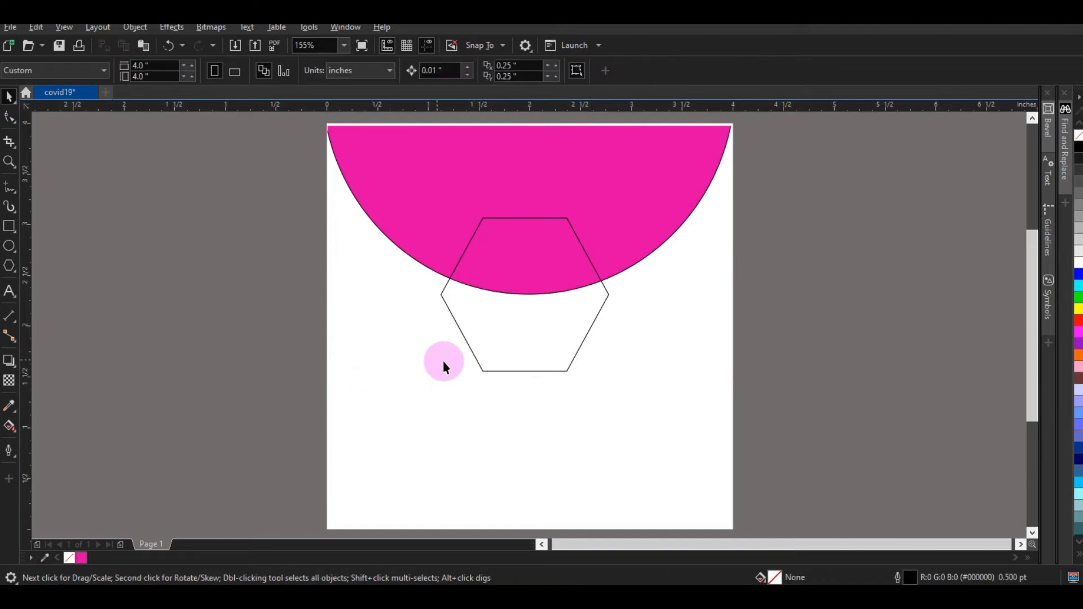
{"action": "left_click", "coordinate": [493, 367]}
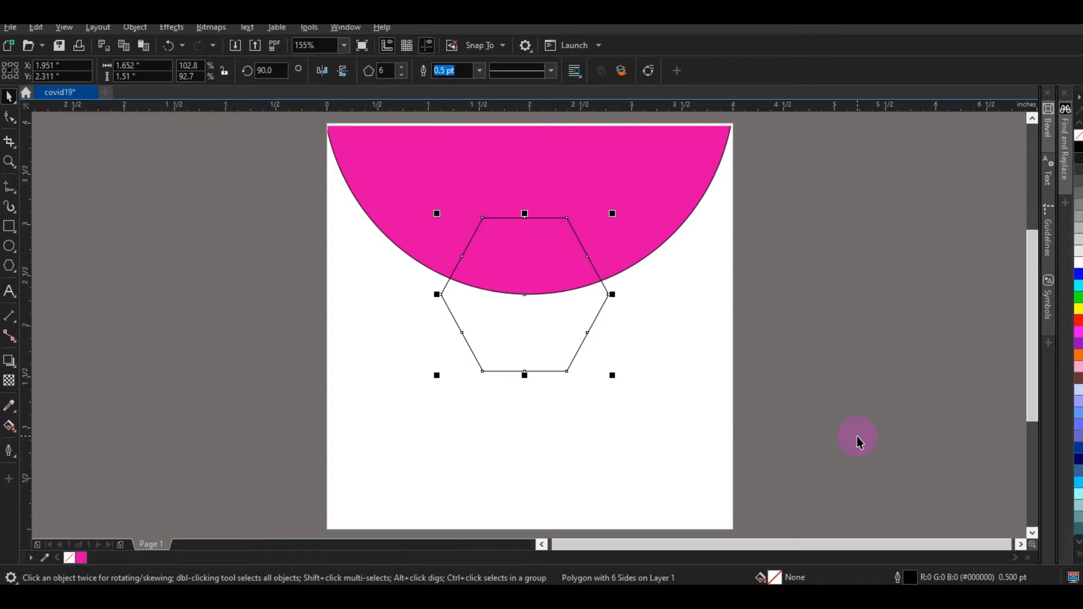
{"action": "key", "text": "shift+F12"}
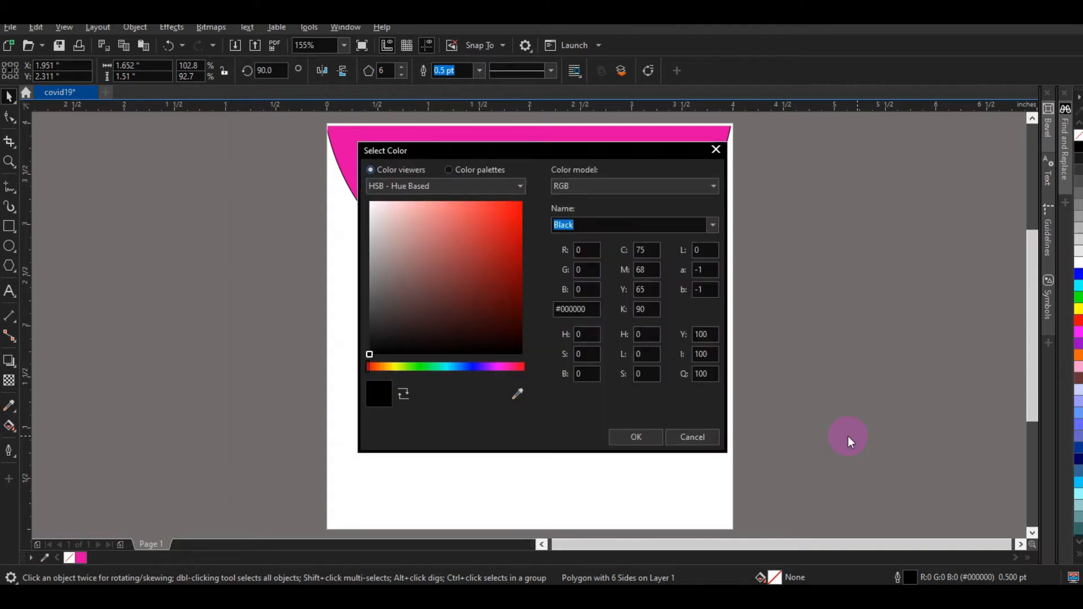
{"action": "left_click_drag", "start_coordinate": [395, 224], "coordinate": [329, 163]}
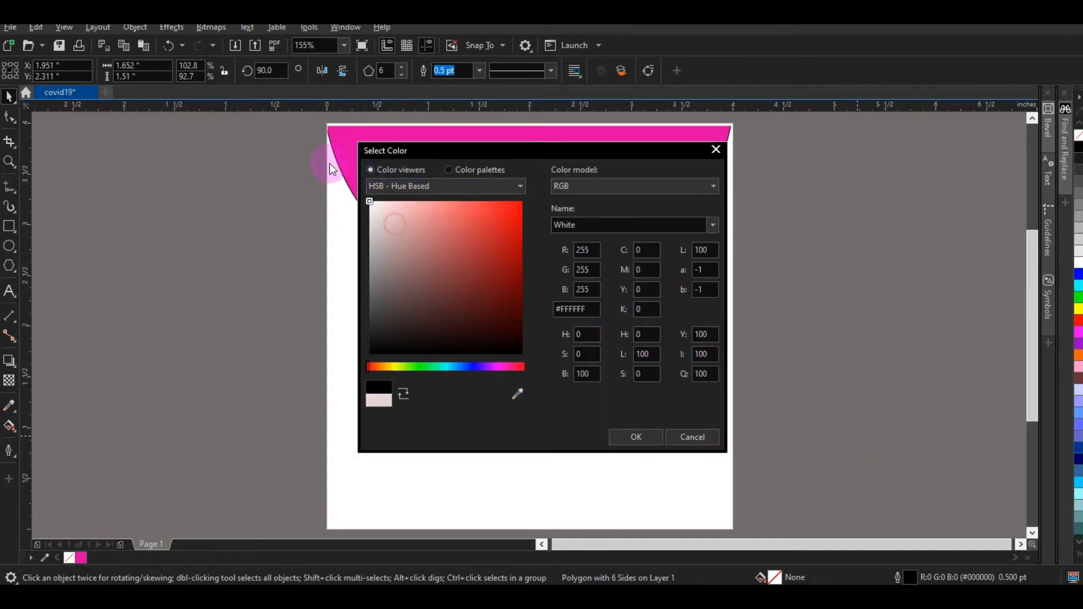
{"action": "left_click", "coordinate": [637, 438]}
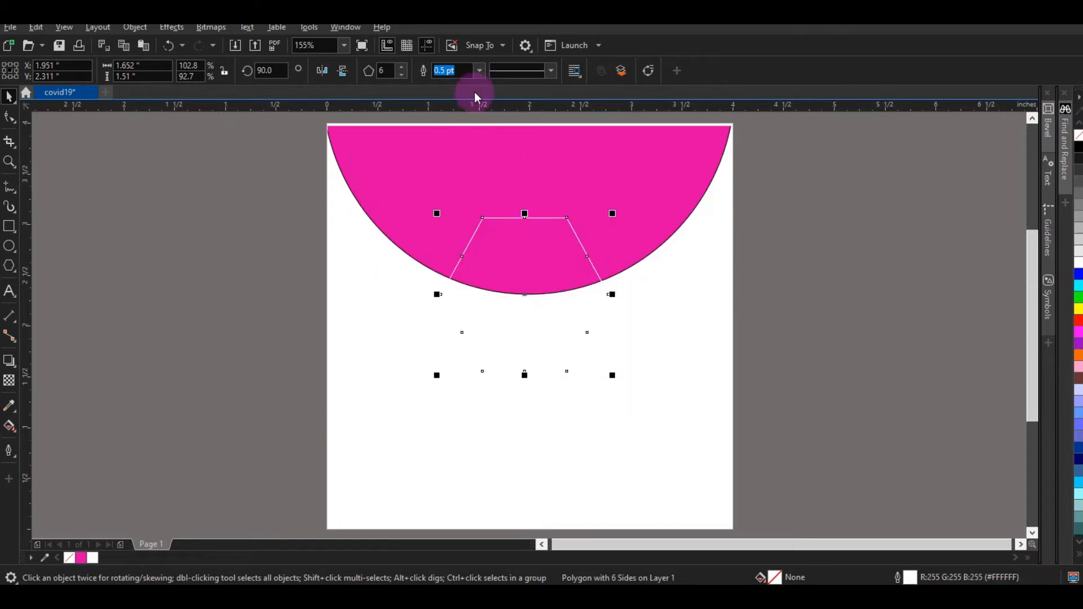
Step: Set the hexagon's outline width to 3.0 pt
{"action": "left_click", "coordinate": [477, 73]}
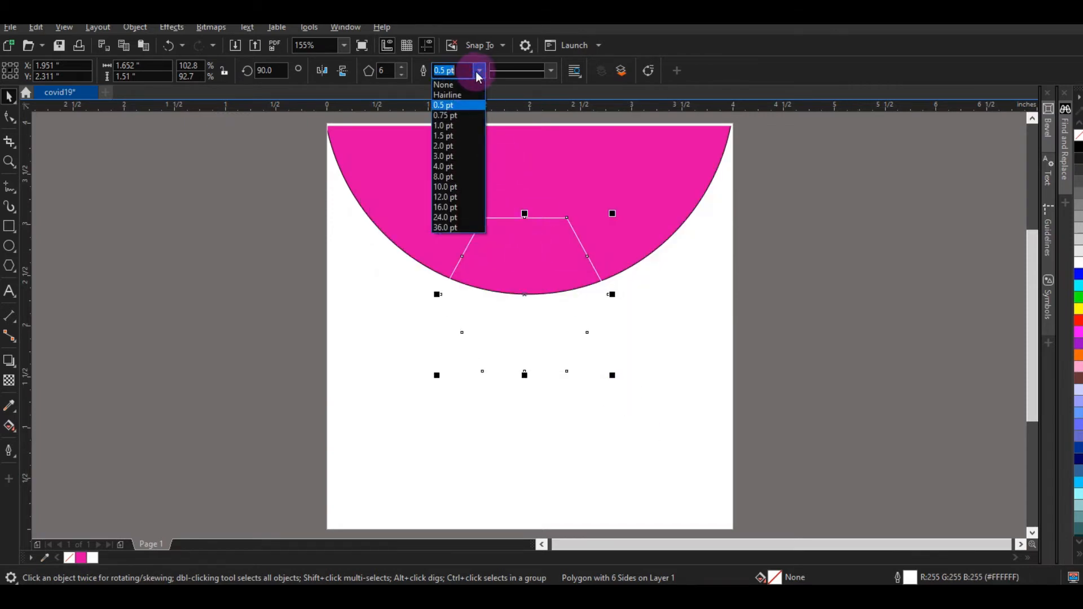
{"action": "left_click", "coordinate": [460, 148]}
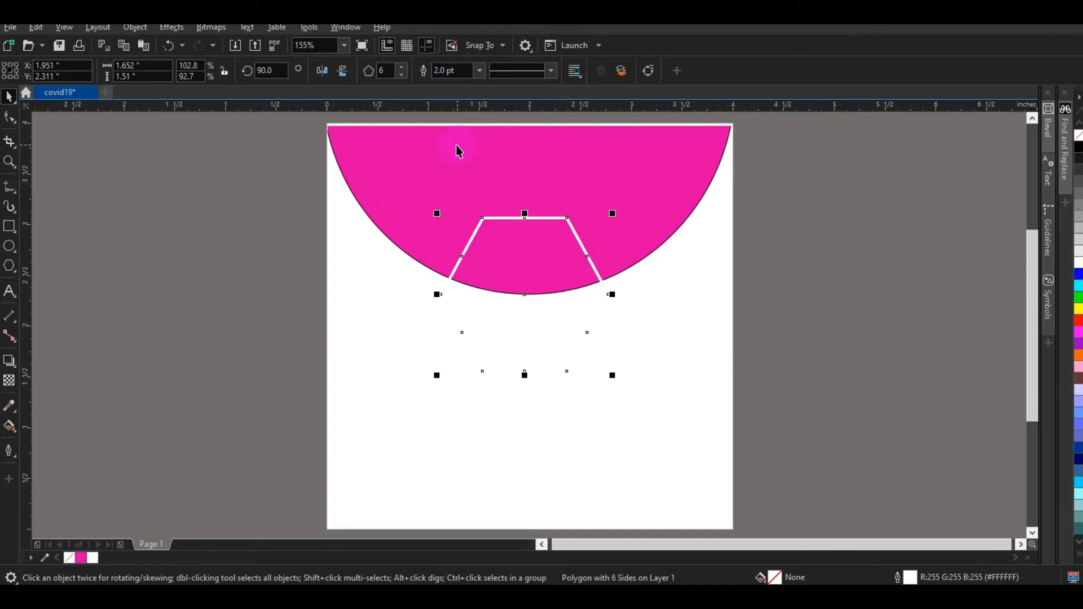
{"action": "left_click", "coordinate": [478, 72]}
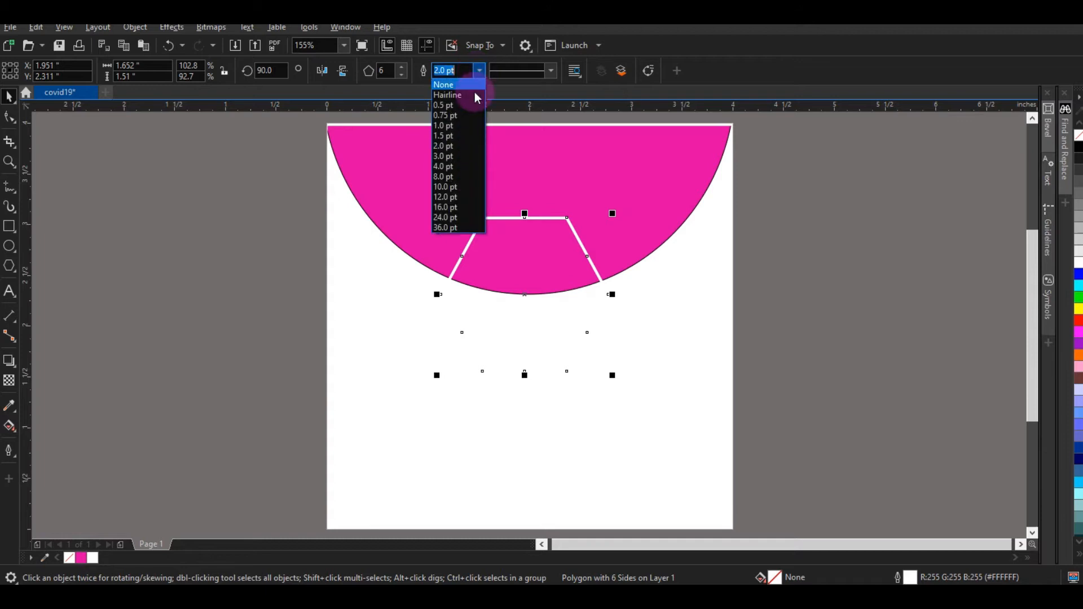
{"action": "left_click", "coordinate": [455, 156]}
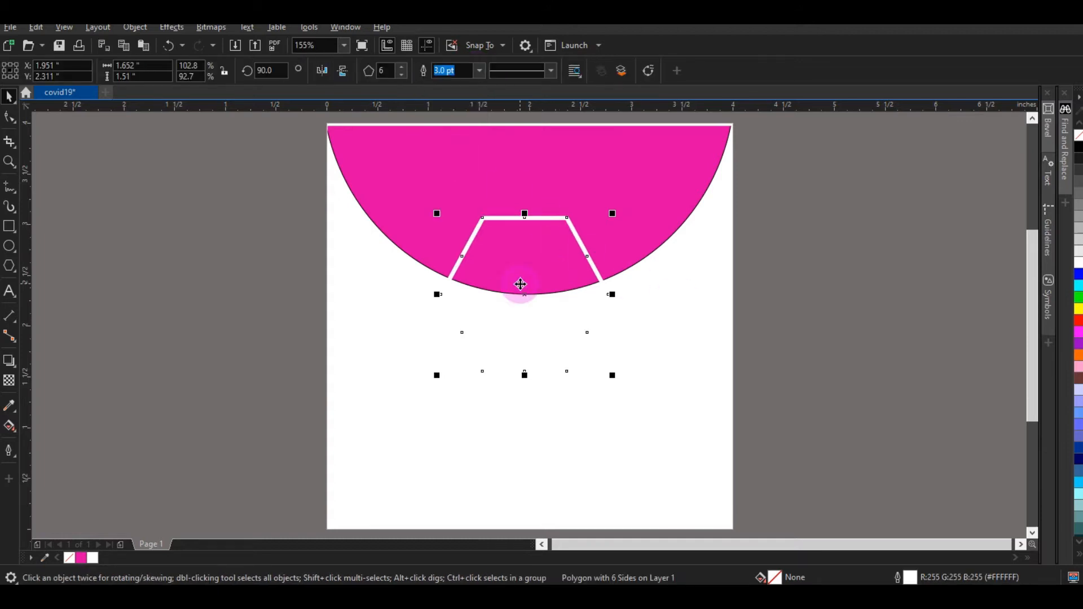
Step: Import the MY PIC photo from New folder and place it right of the page
{"action": "mouse_move", "coordinate": [146, 598]}
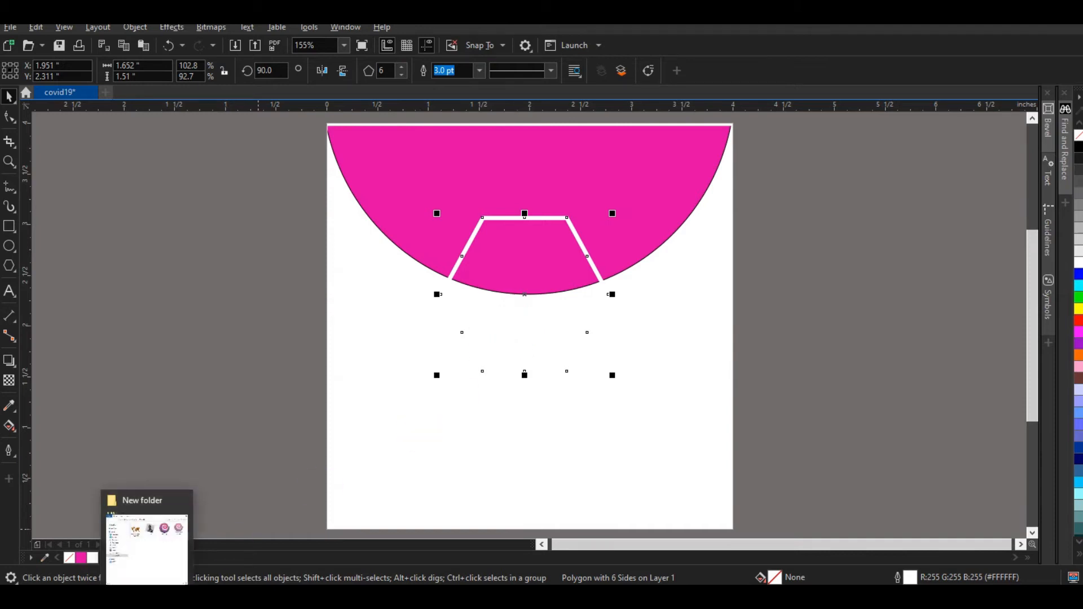
{"action": "left_click", "coordinate": [147, 541]}
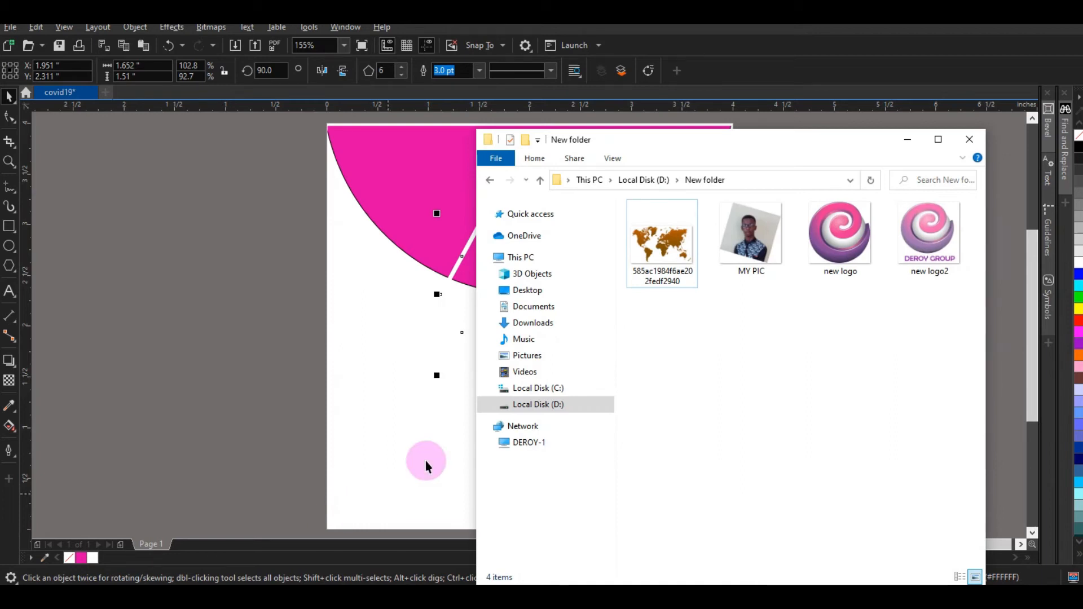
{"action": "left_click_drag", "start_coordinate": [769, 225], "coordinate": [363, 288]}
{"action": "left_click_drag", "start_coordinate": [254, 256], "coordinate": [257, 254]}
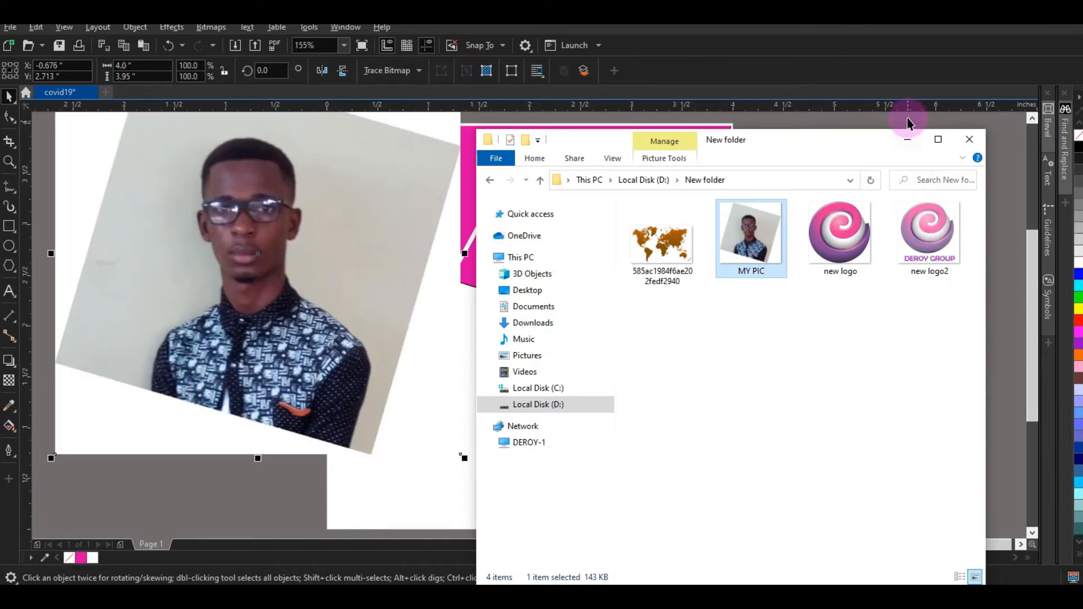
{"action": "left_click", "coordinate": [907, 138]}
{"action": "left_click_drag", "start_coordinate": [281, 237], "coordinate": [954, 325]}
{"action": "left_click", "coordinate": [841, 269]}
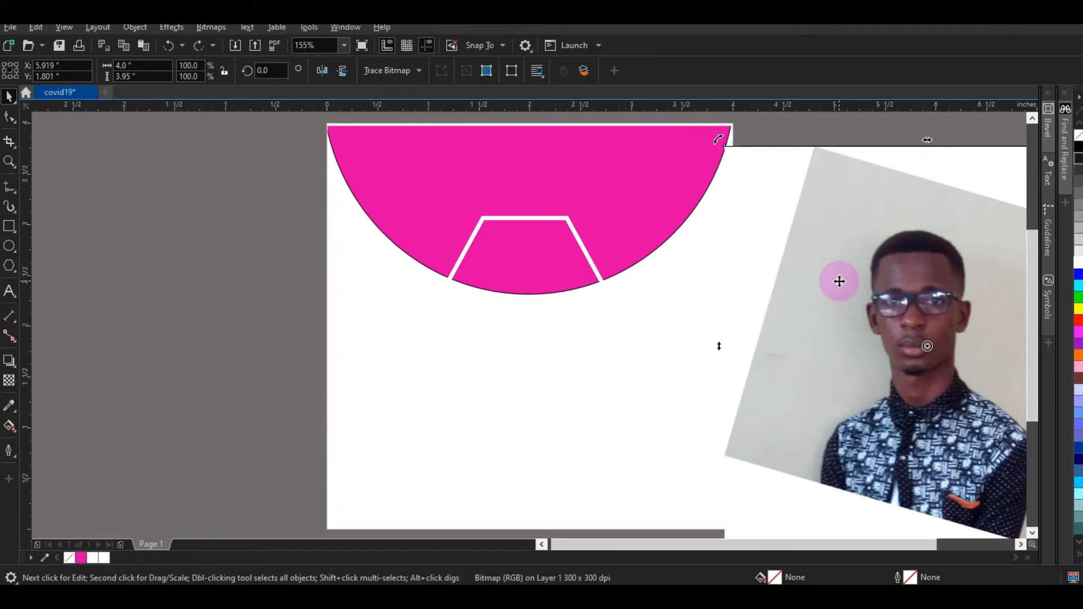
Step: PowerClip the MY PIC photo inside the hexagon
{"action": "right_click", "coordinate": [839, 281]}
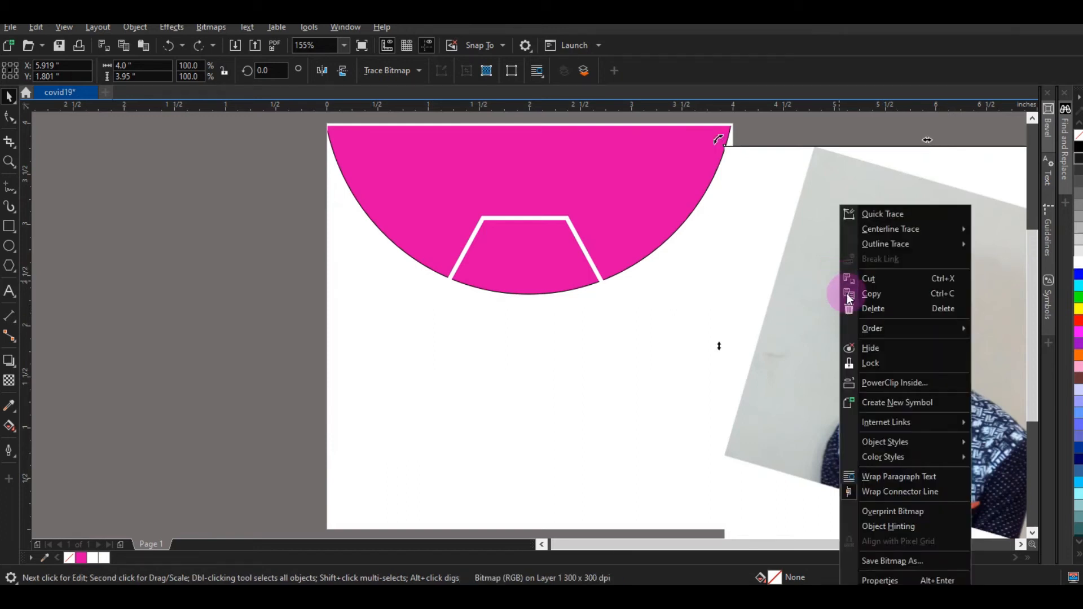
{"action": "left_click", "coordinate": [864, 387]}
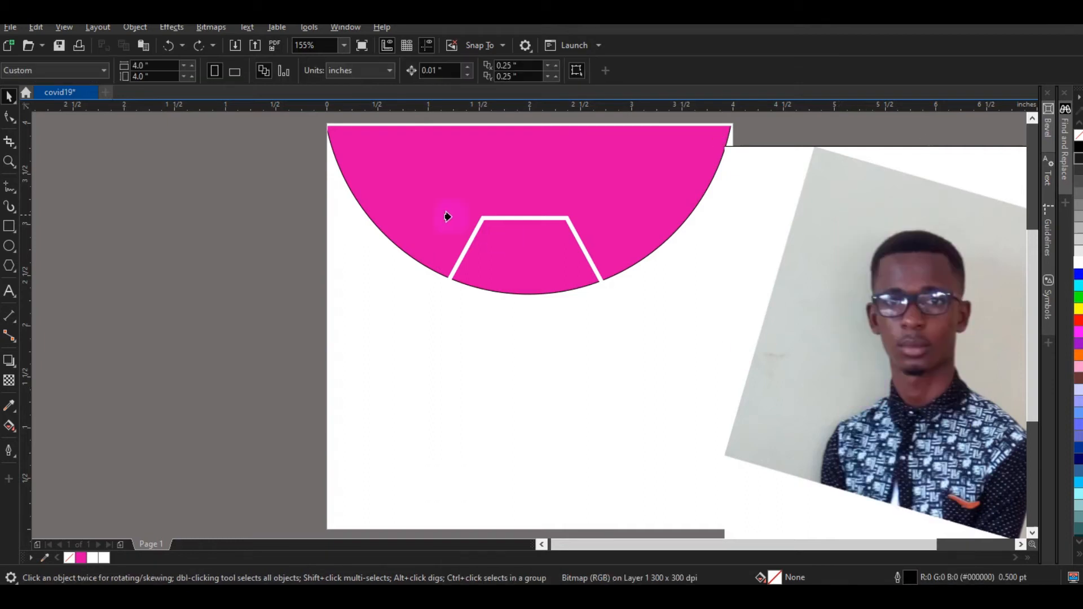
{"action": "left_click", "coordinate": [520, 266]}
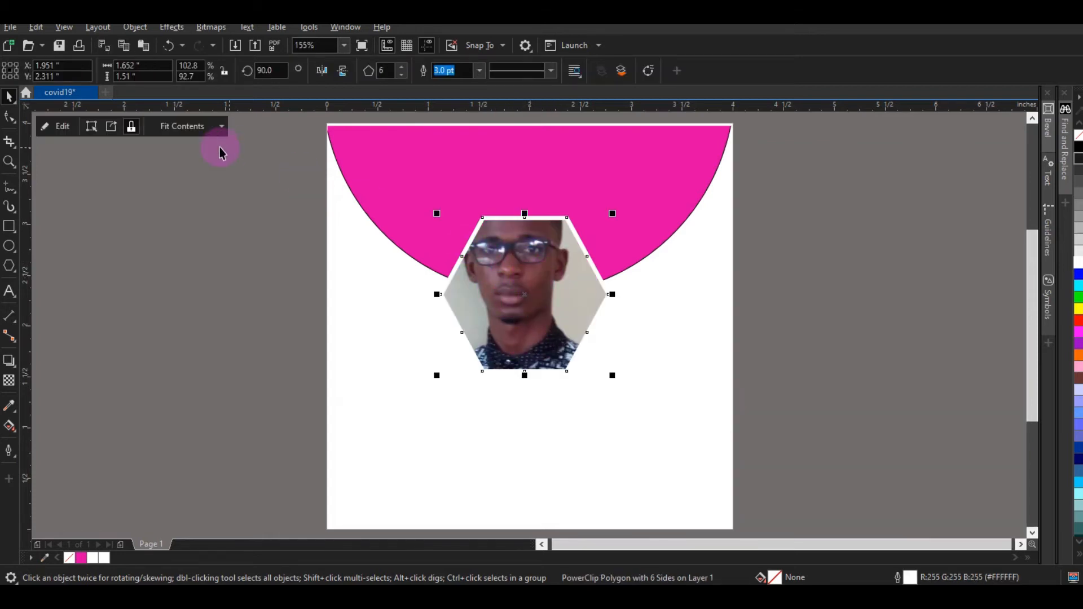
{"action": "left_click", "coordinate": [49, 126]}
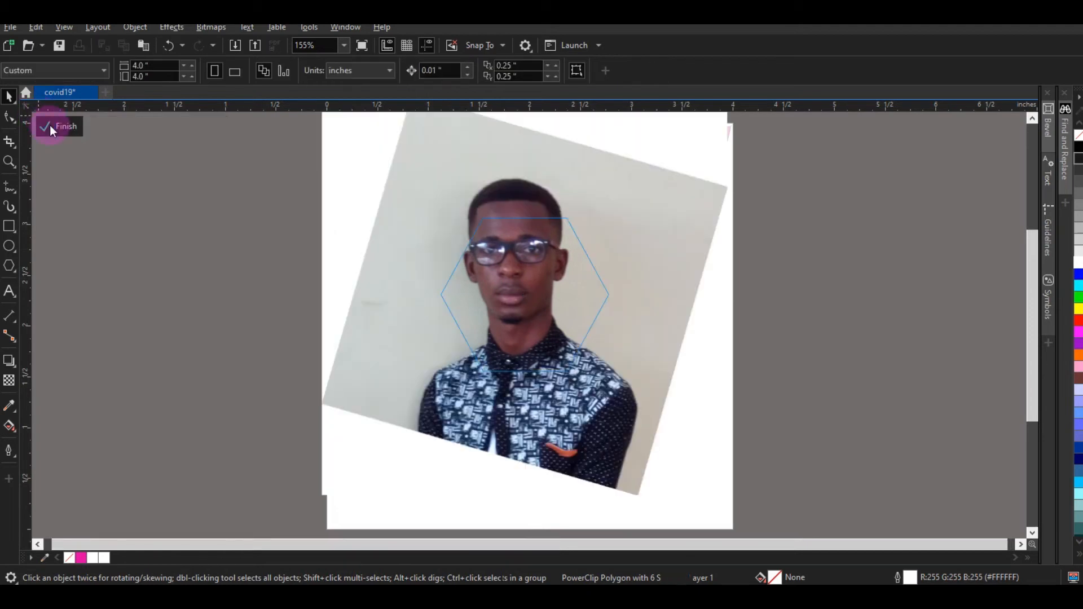
Step: Scale the photo inside the hexagon to 60.3% and finish the PowerClip edit
{"action": "left_click", "coordinate": [590, 348]}
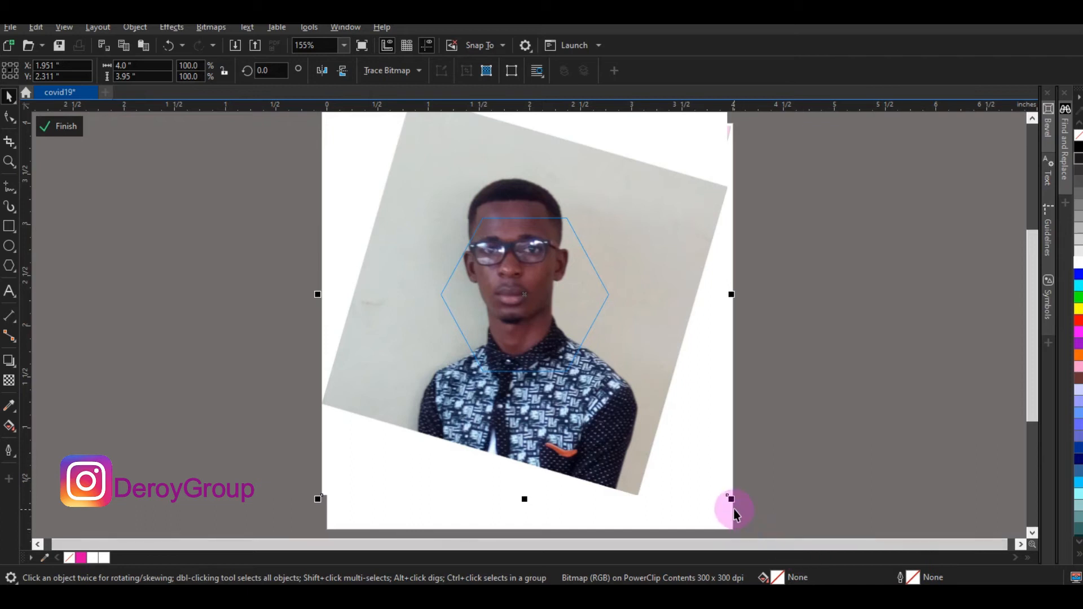
{"action": "left_click_drag", "start_coordinate": [733, 503], "coordinate": [652, 446]}
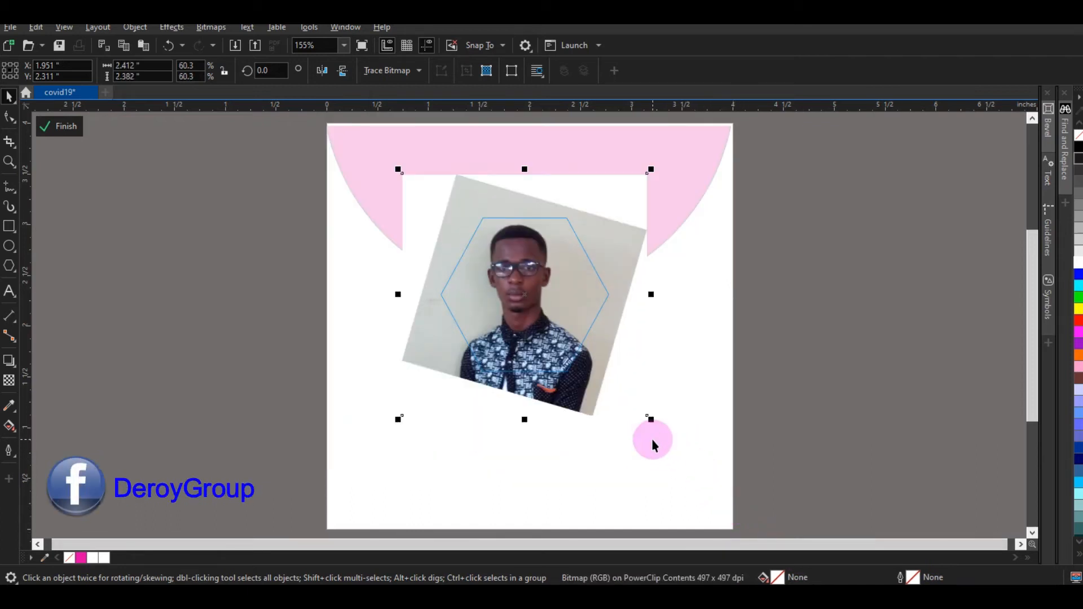
{"action": "left_click", "coordinate": [591, 394]}
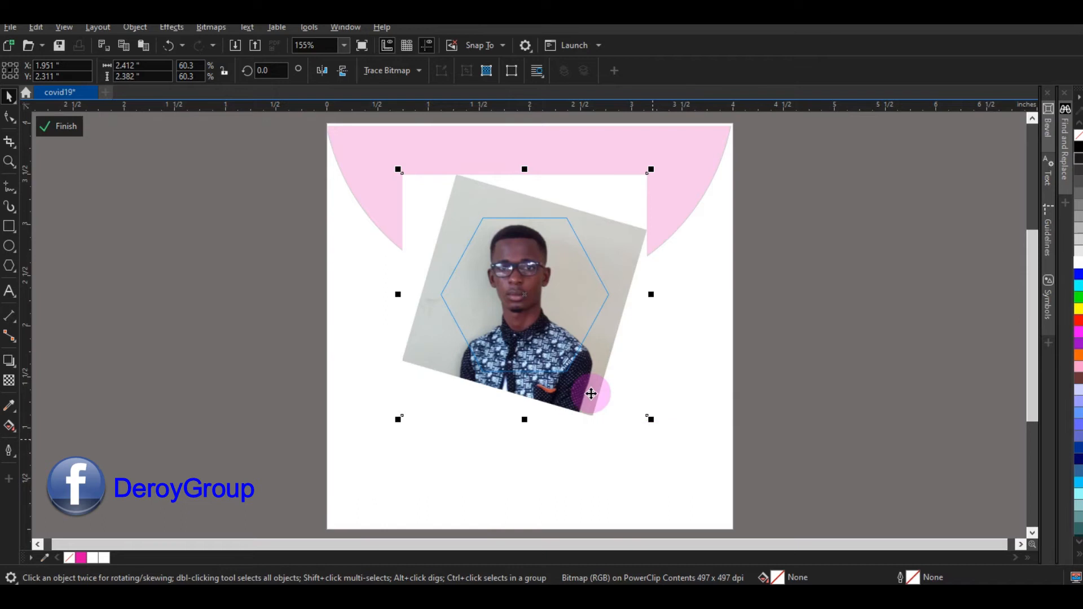
{"action": "left_click", "coordinate": [60, 130]}
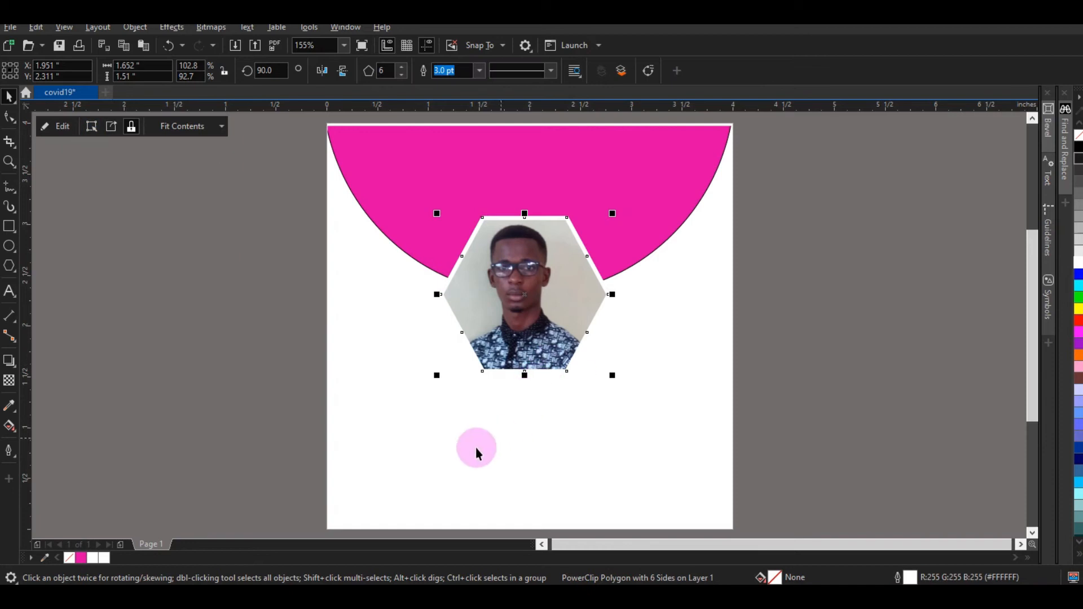
{"action": "left_click", "coordinate": [475, 448]}
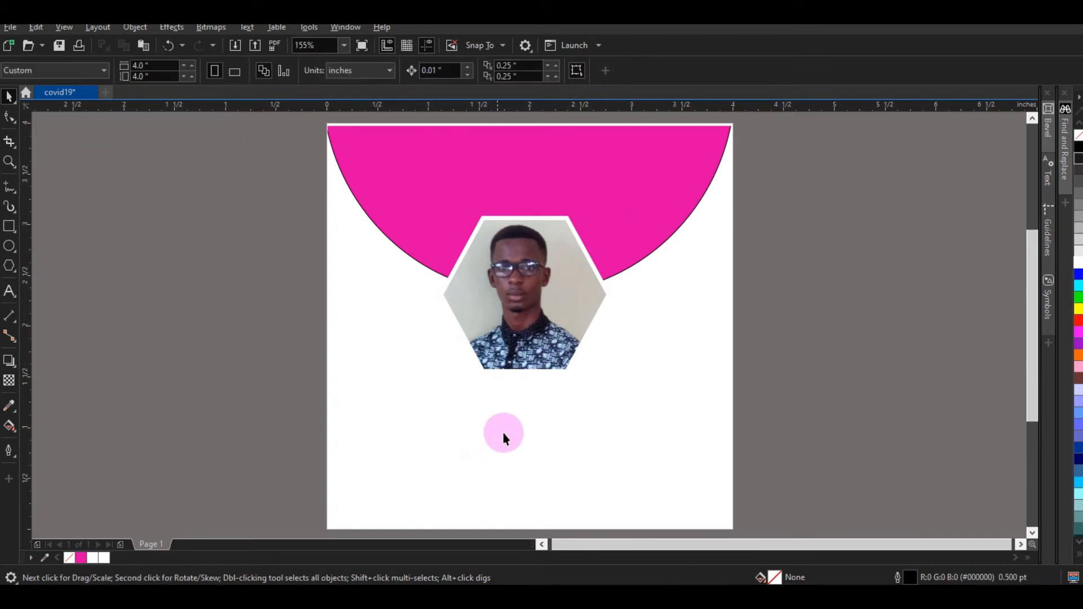
Step: Import the world-map image from New folder onto the covid19 page
{"action": "key", "text": "alt+Tab"}
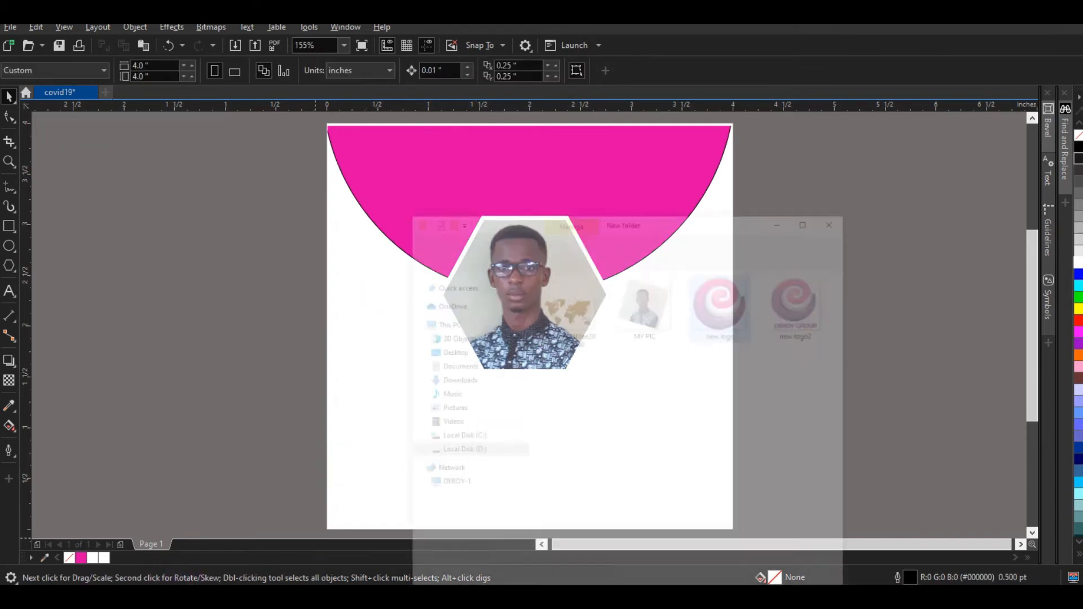
{"action": "left_click_drag", "start_coordinate": [679, 255], "coordinate": [369, 265]}
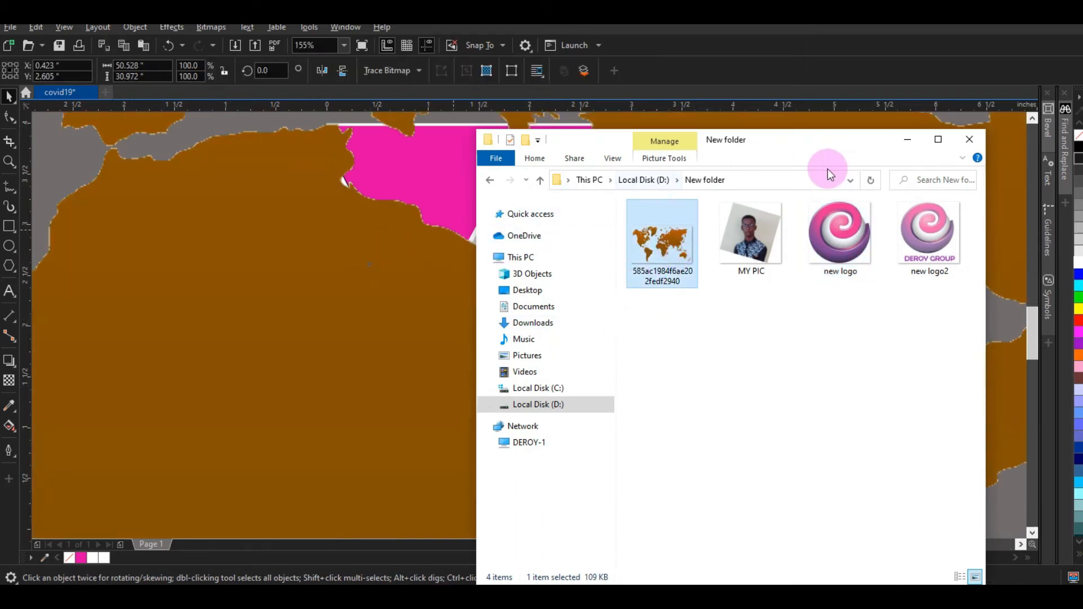
{"action": "left_click", "coordinate": [904, 140]}
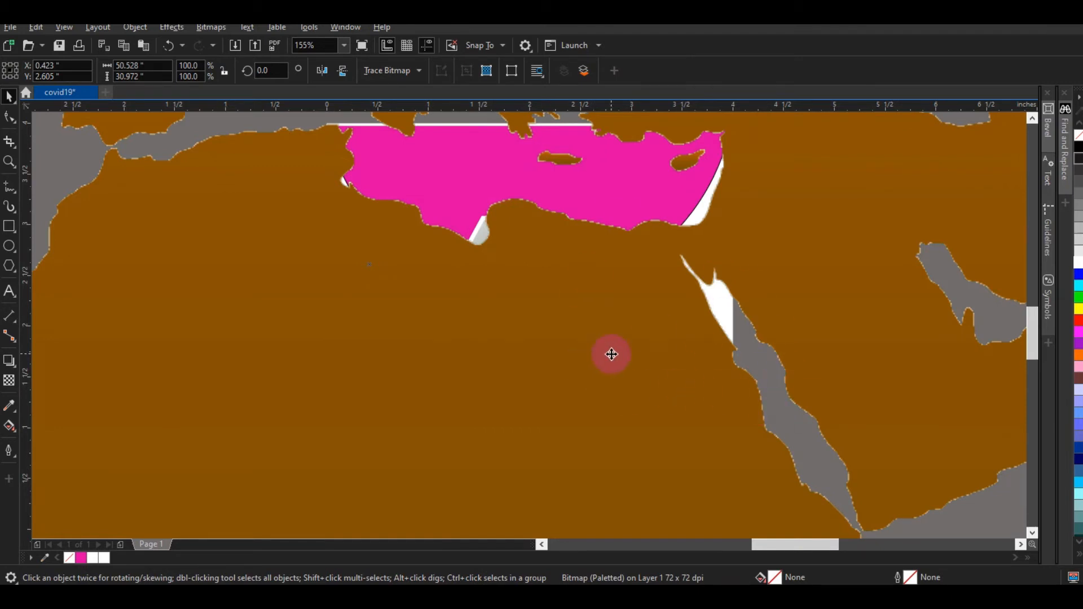
Step: Zoom out and scale the pasted world map down to 3%
{"action": "left_click", "coordinate": [343, 47]}
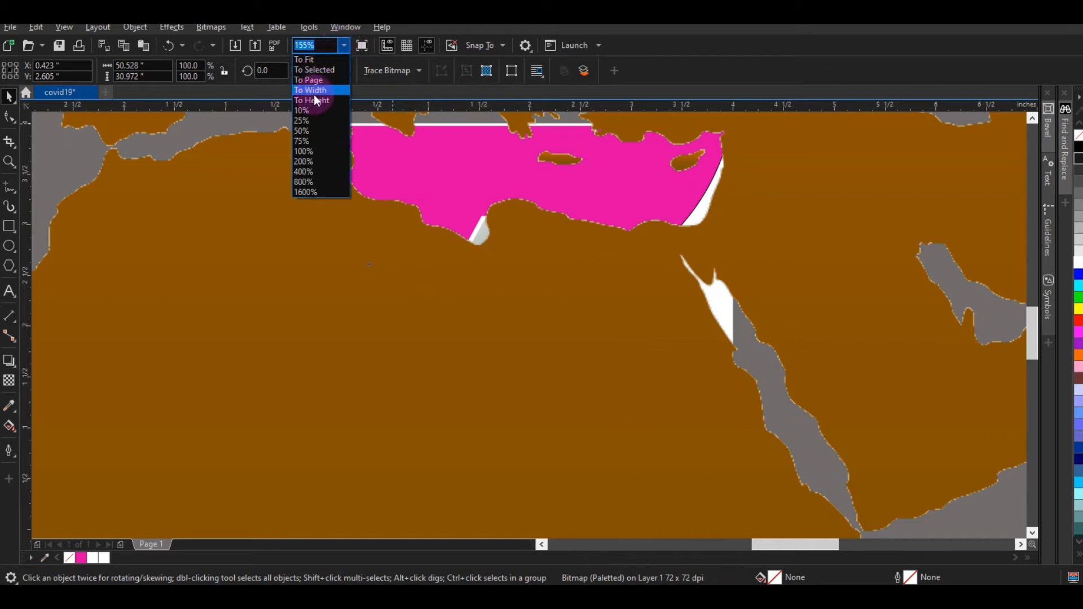
{"action": "left_click", "coordinate": [310, 110]}
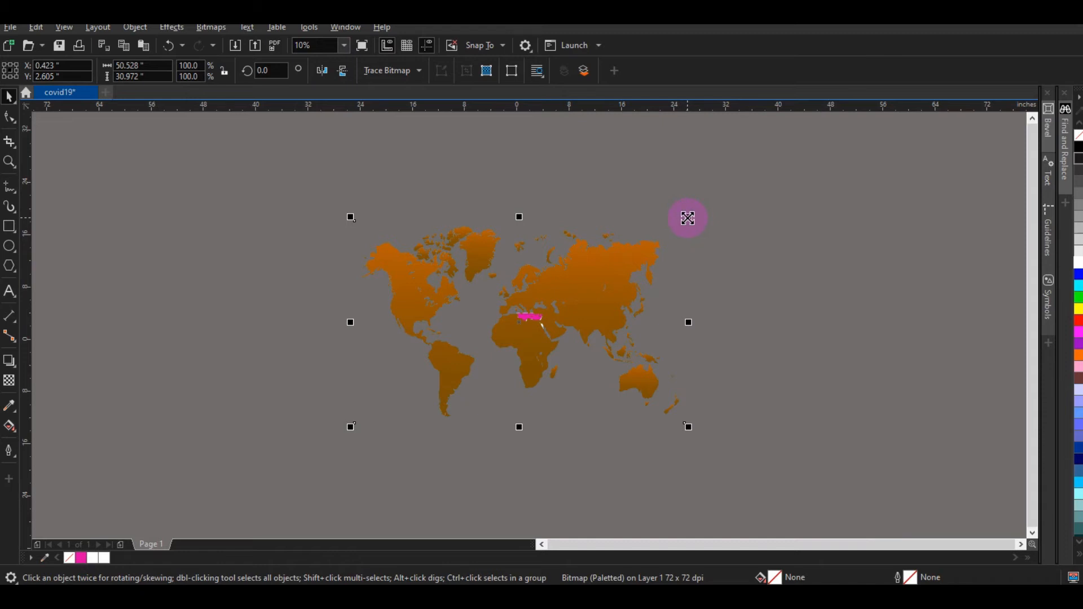
{"action": "left_click_drag", "start_coordinate": [687, 219], "coordinate": [526, 316]}
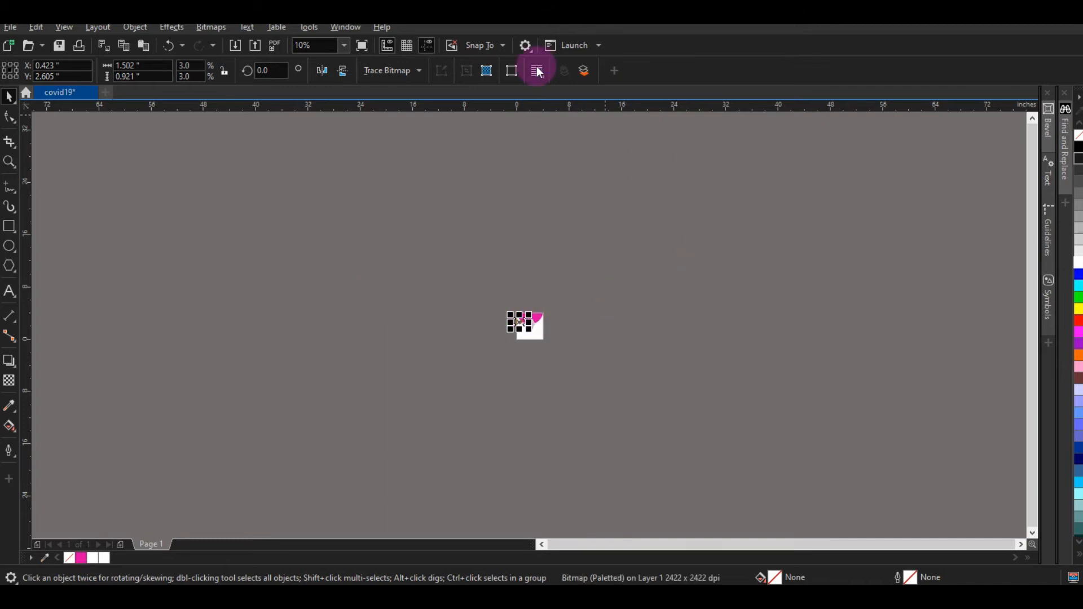
Step: Zoom to the page height and move the world map off the page to the left
{"action": "left_click", "coordinate": [344, 46]}
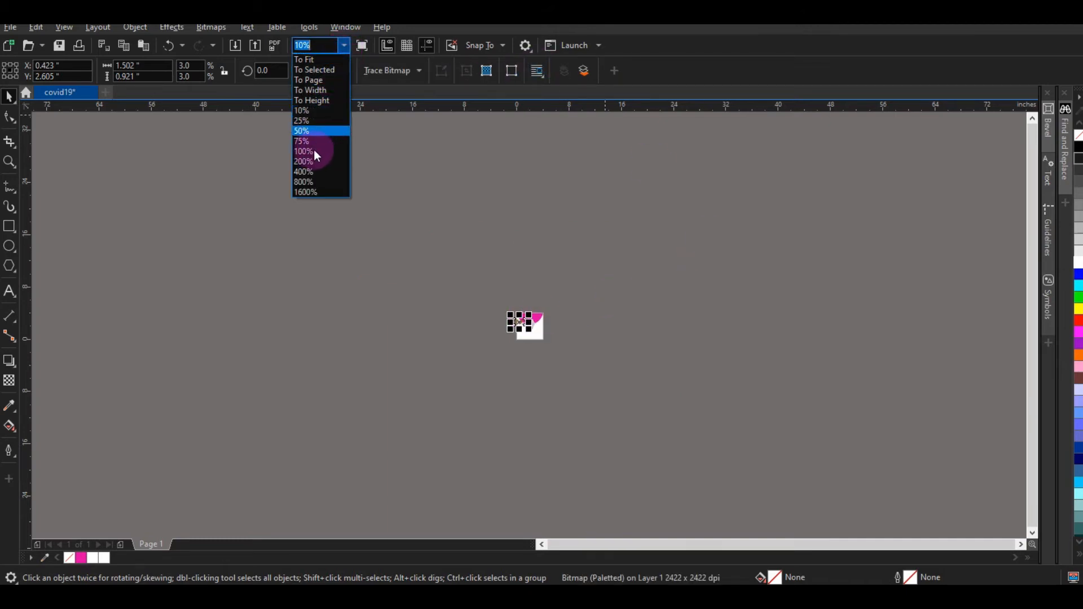
{"action": "left_click", "coordinate": [322, 100]}
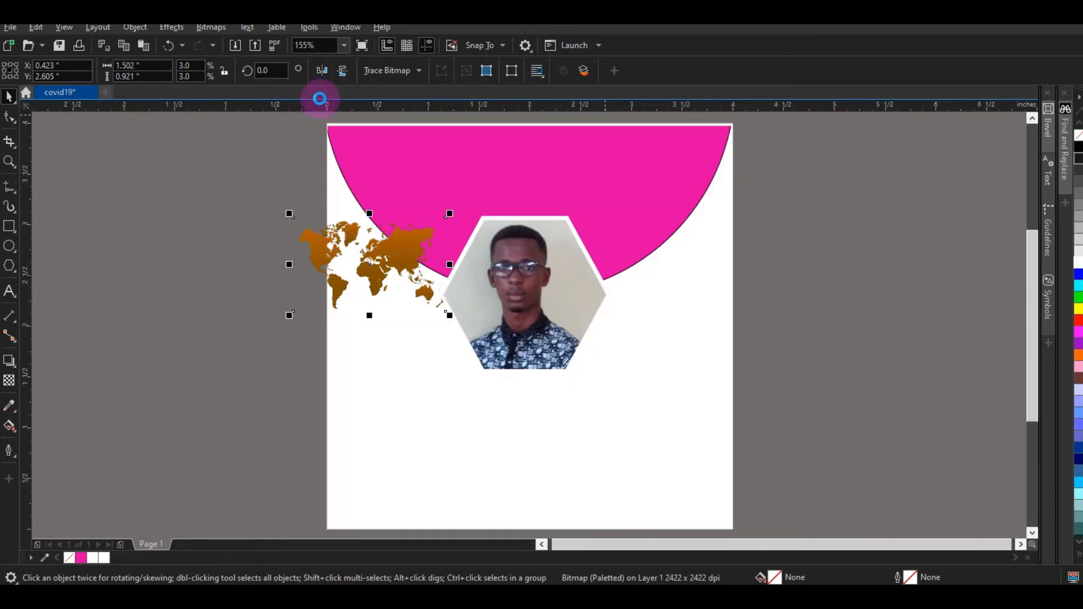
{"action": "left_click_drag", "start_coordinate": [384, 262], "coordinate": [259, 200]}
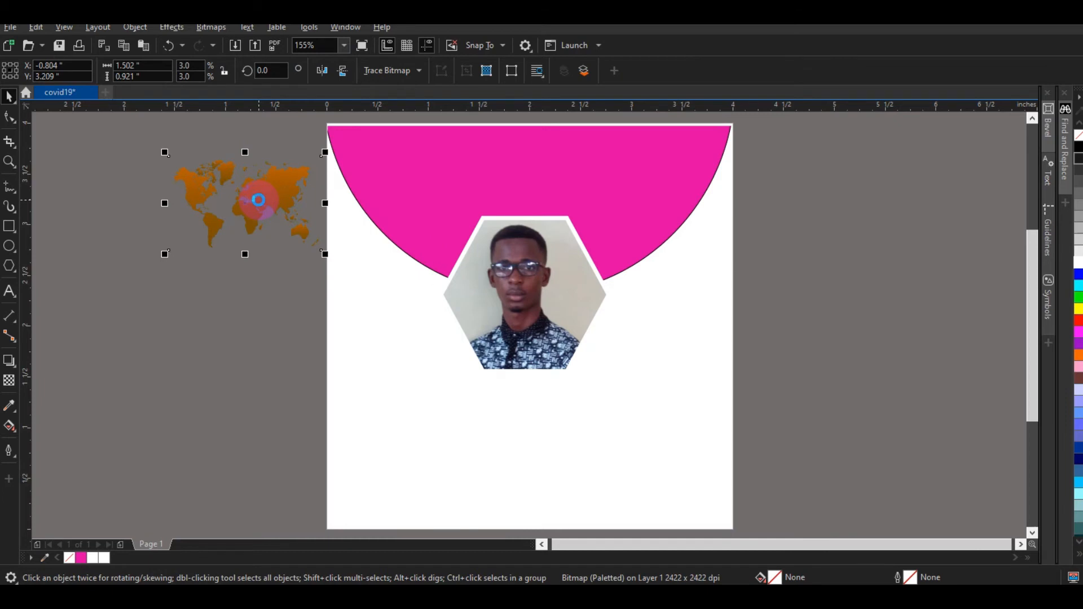
Step: PowerClip the world map inside the magenta semicircle and enter Edit PowerClip
{"action": "right_click", "coordinate": [259, 200]}
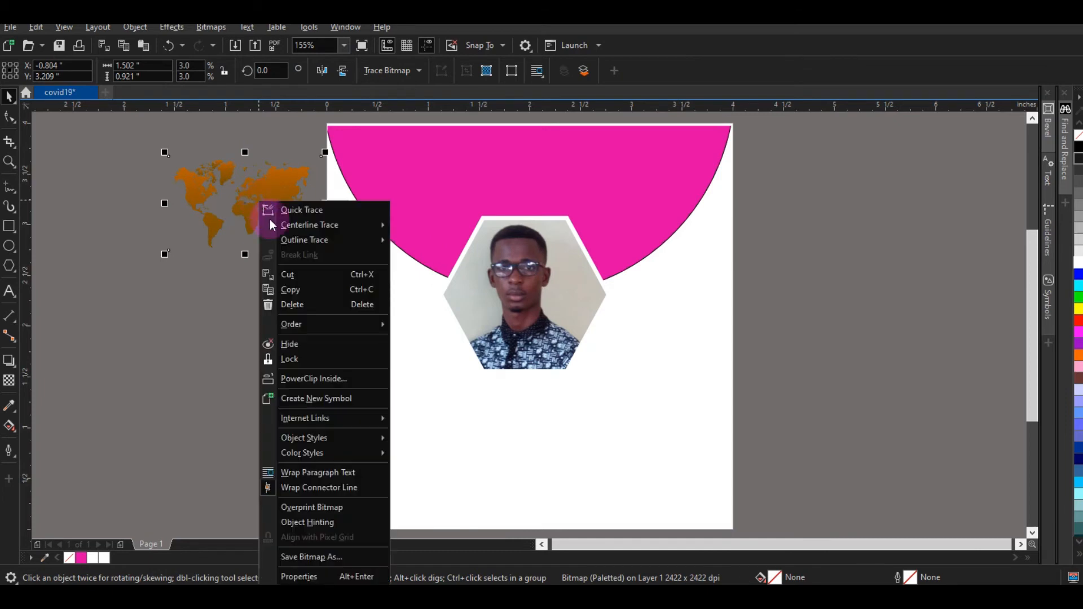
{"action": "left_click", "coordinate": [300, 379]}
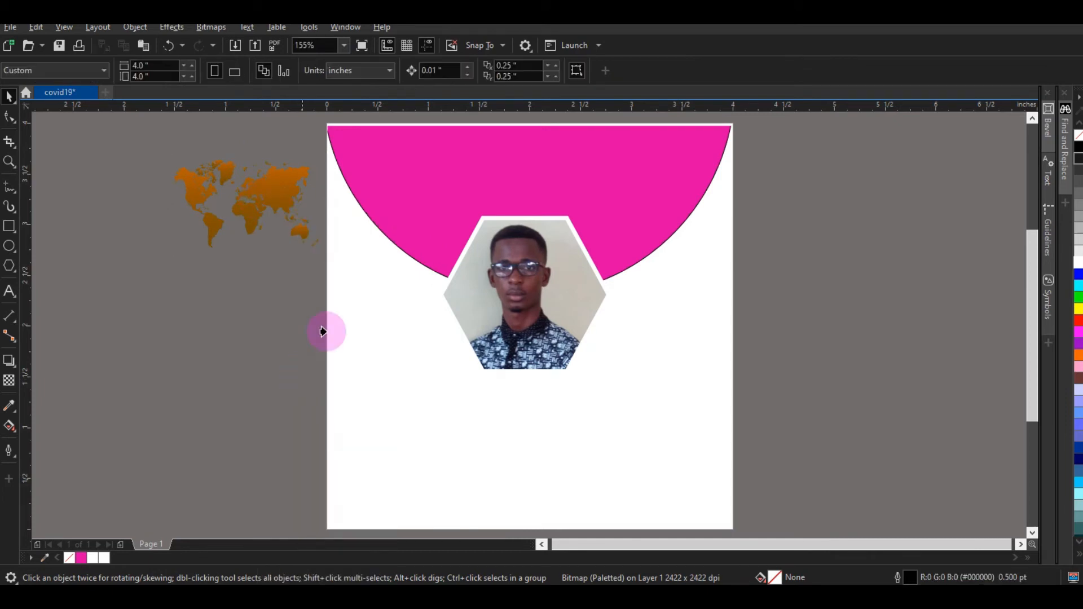
{"action": "left_click", "coordinate": [460, 180]}
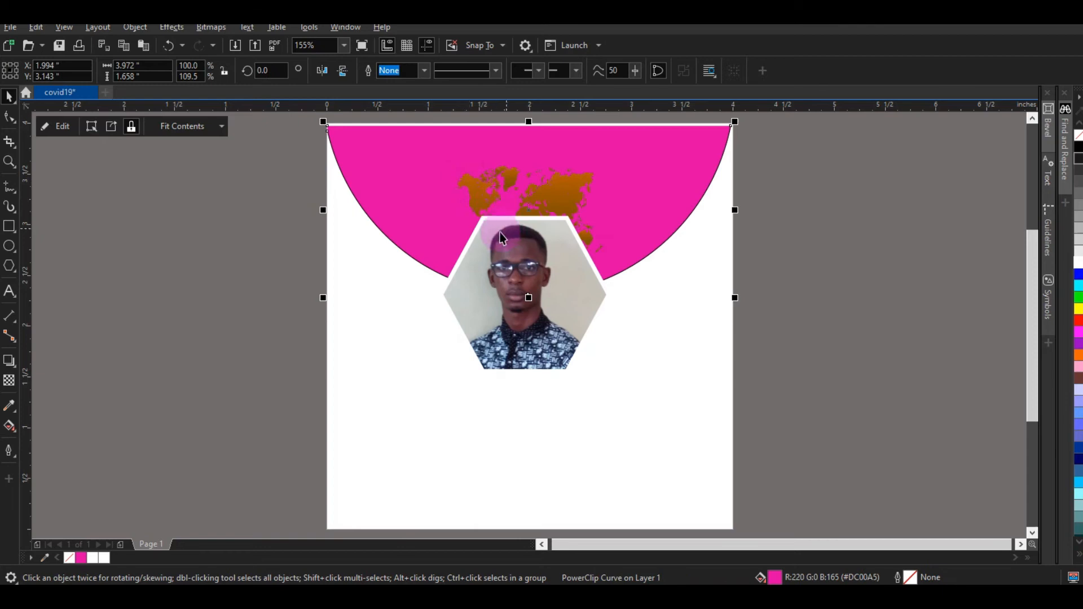
{"action": "left_click", "coordinate": [68, 129]}
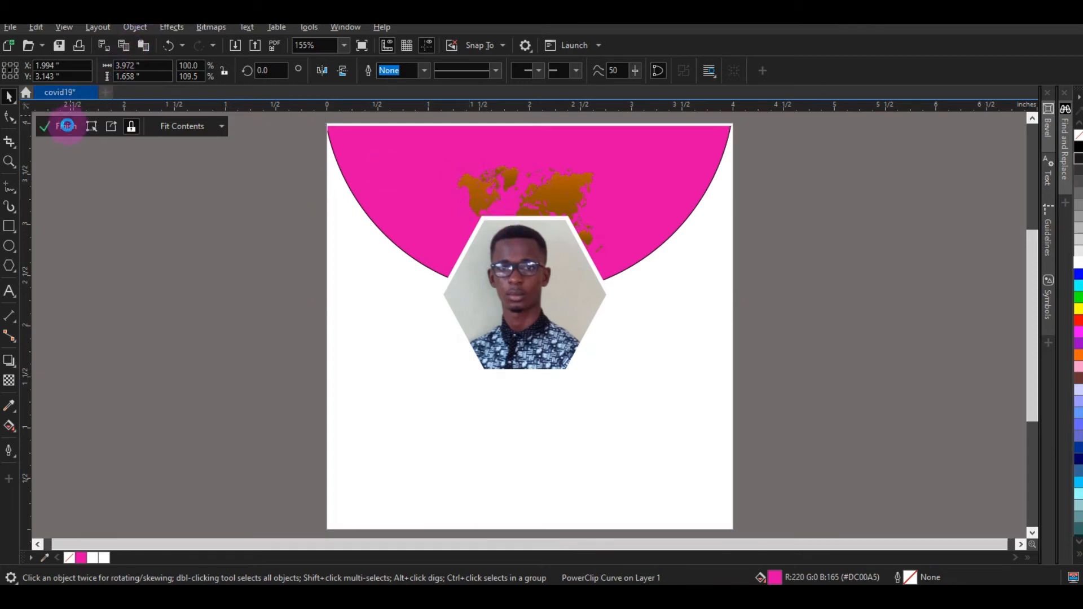
{"action": "left_click", "coordinate": [510, 187]}
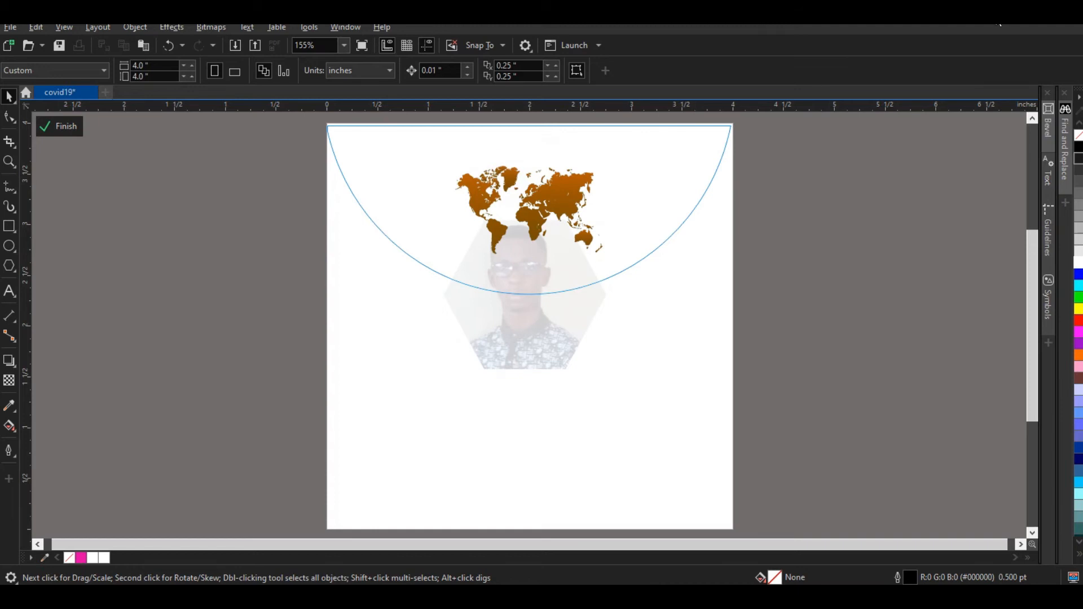
Step: Stretch the clipped world map to about 3.512 x 1.595 inches across the semicircle
{"action": "left_click", "coordinate": [564, 191]}
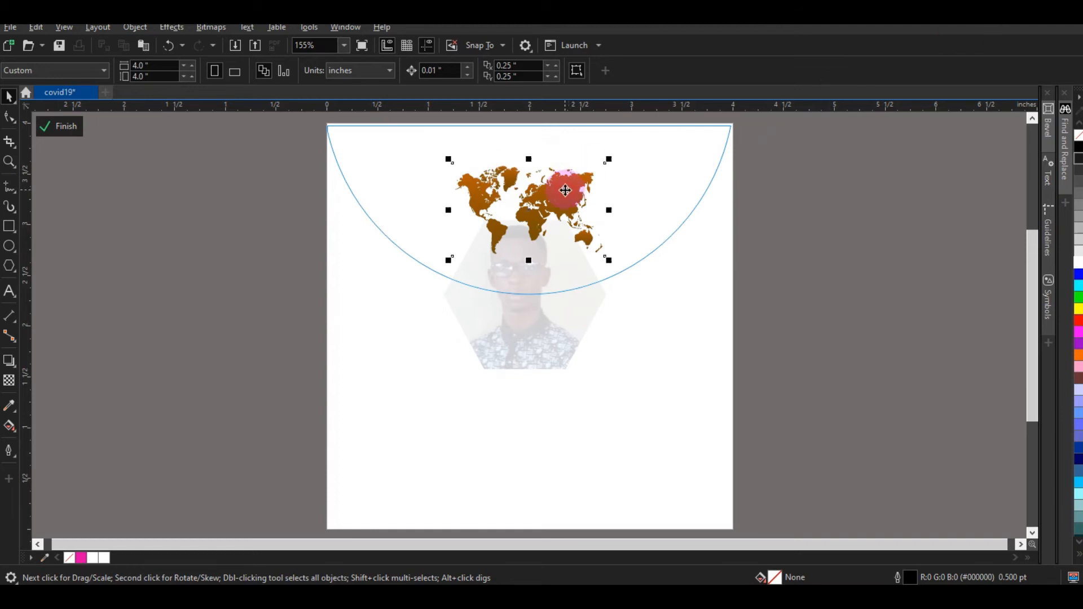
{"action": "left_click_drag", "start_coordinate": [612, 211], "coordinate": [709, 210]}
{"action": "left_click_drag", "start_coordinate": [444, 210], "coordinate": [354, 205]}
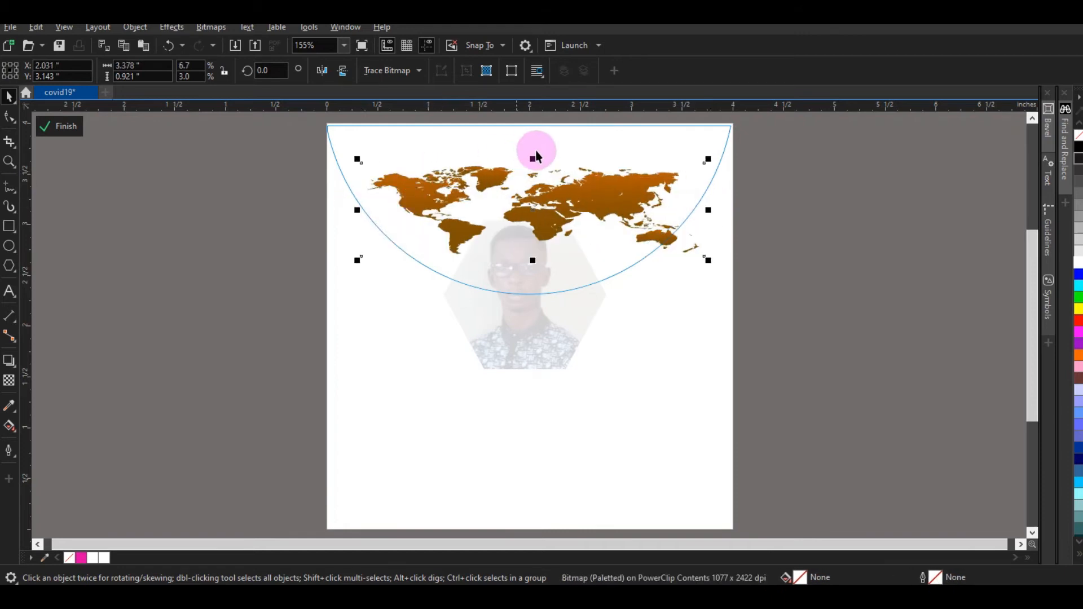
{"action": "left_click_drag", "start_coordinate": [532, 156], "coordinate": [532, 121]}
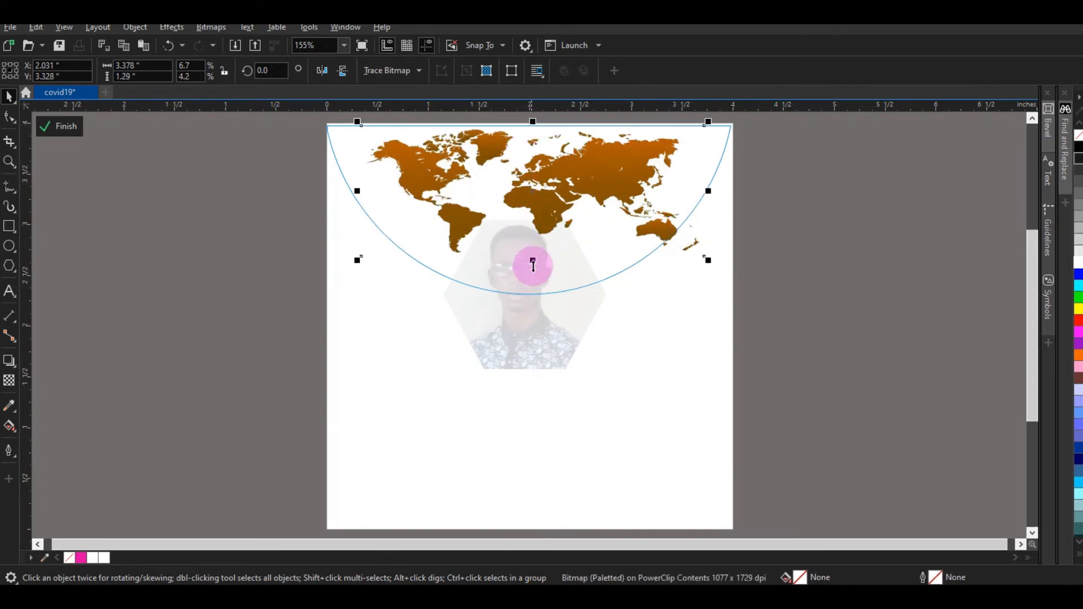
{"action": "left_click_drag", "start_coordinate": [532, 264], "coordinate": [532, 291]}
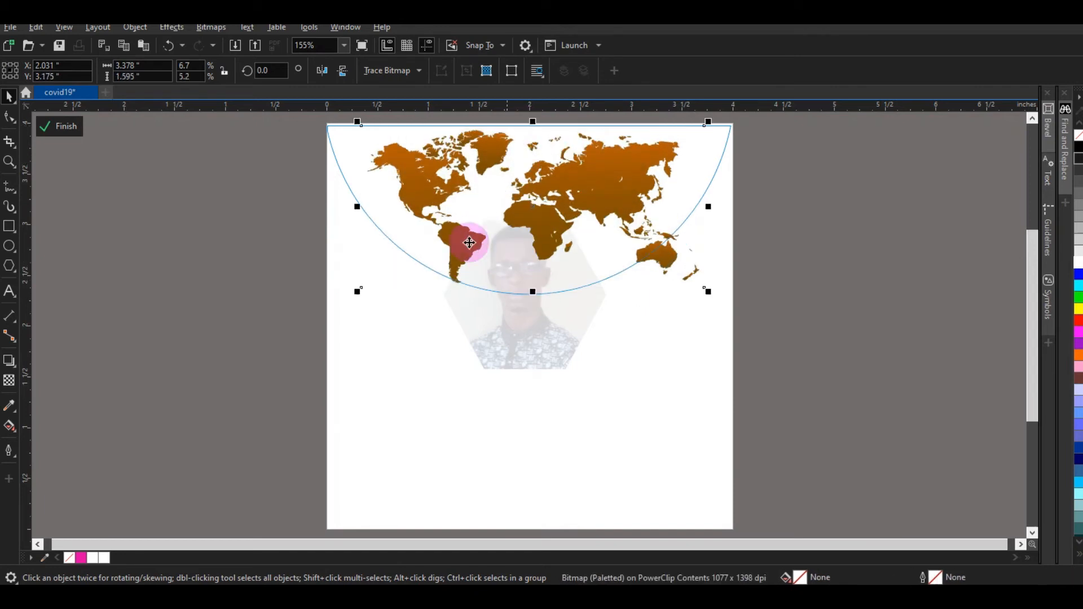
{"action": "left_click_drag", "start_coordinate": [357, 207], "coordinate": [343, 208]}
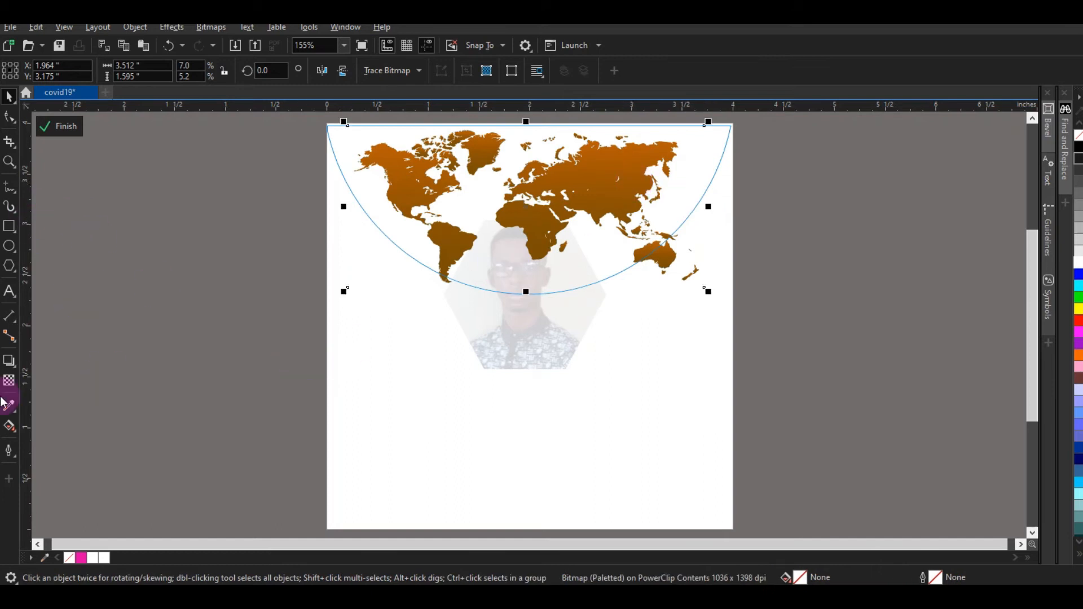
Step: Give the world map 60 transparency and finish editing the PowerClip
{"action": "left_click", "coordinate": [9, 382]}
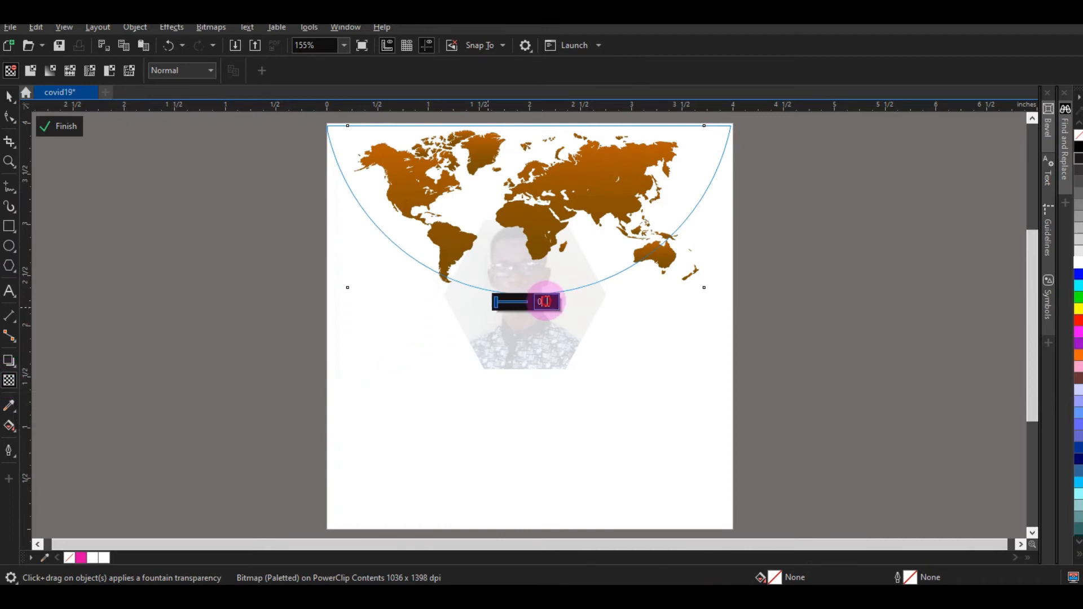
{"action": "left_click", "coordinate": [547, 302]}
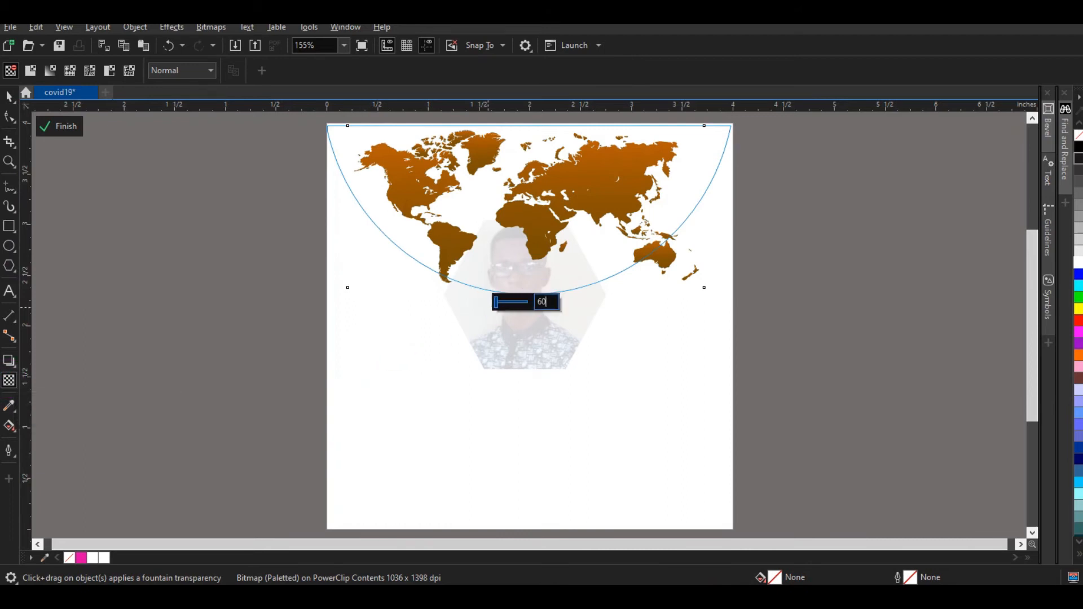
{"action": "key", "text": "Return"}
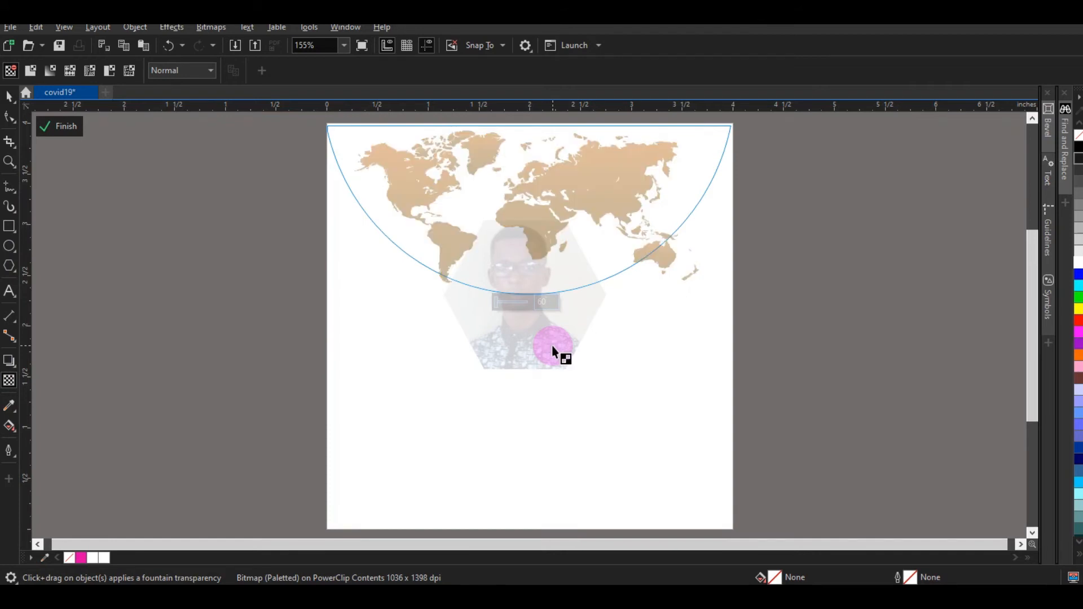
{"action": "left_click", "coordinate": [57, 125]}
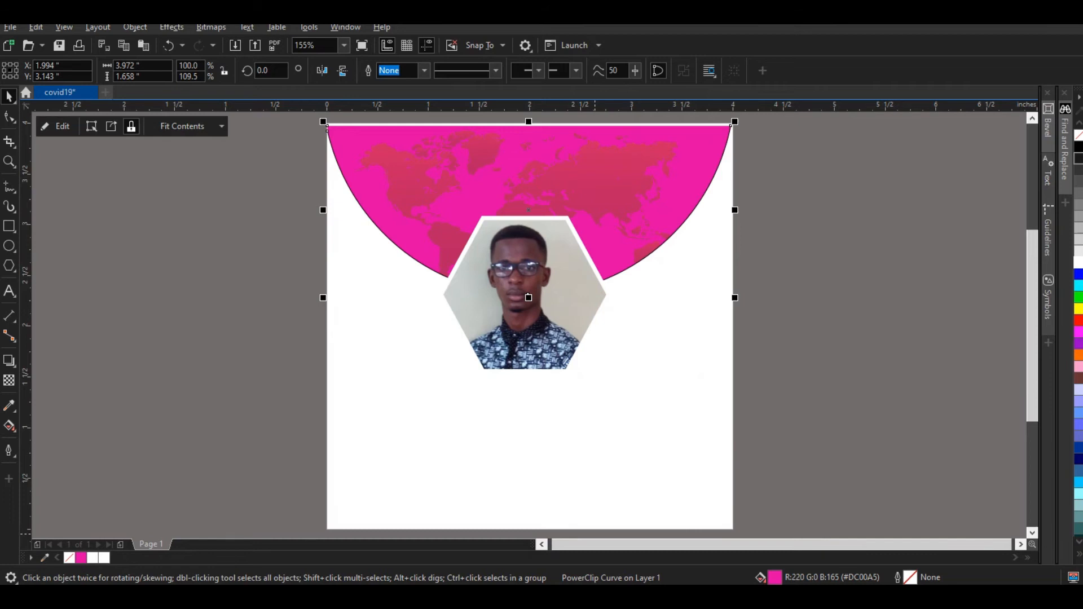
Step: Check the Notepad poster text, then open the folder holding the logo images
{"action": "left_click", "coordinate": [599, 578]}
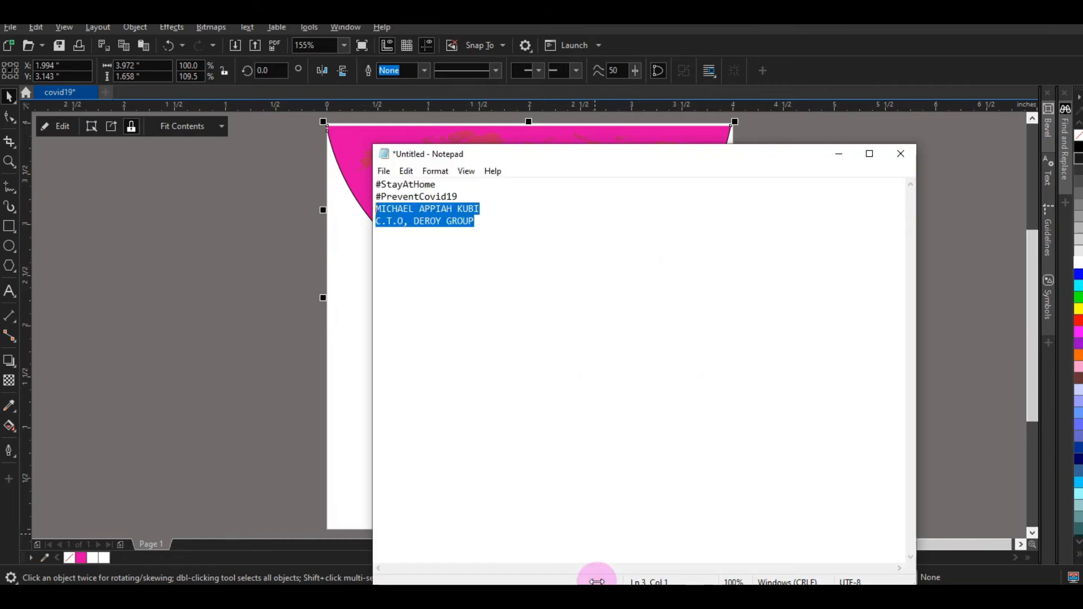
{"action": "left_click", "coordinate": [467, 292]}
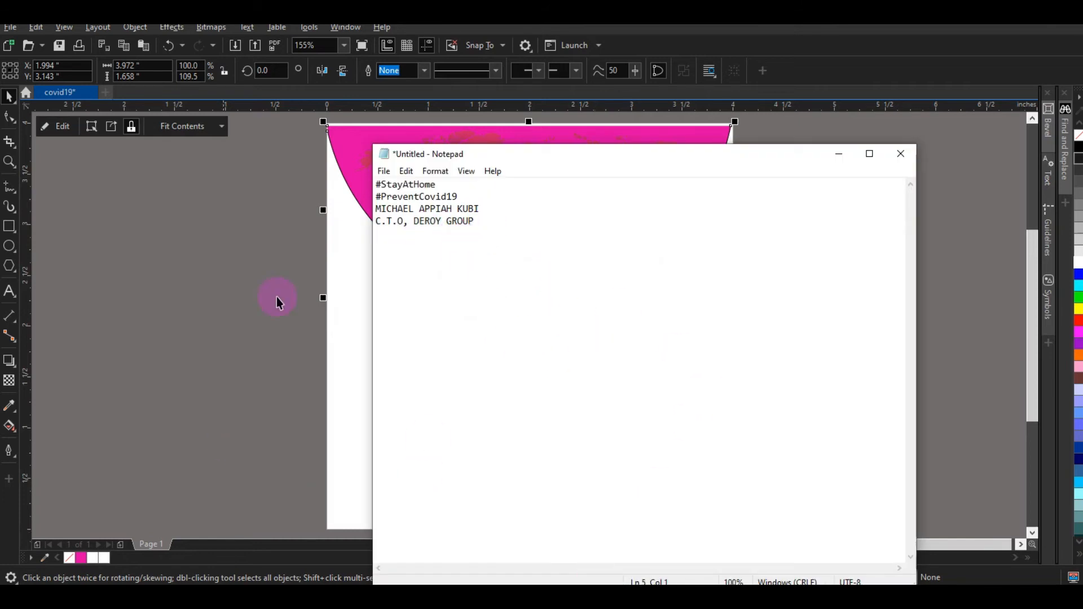
{"action": "left_click", "coordinate": [299, 286]}
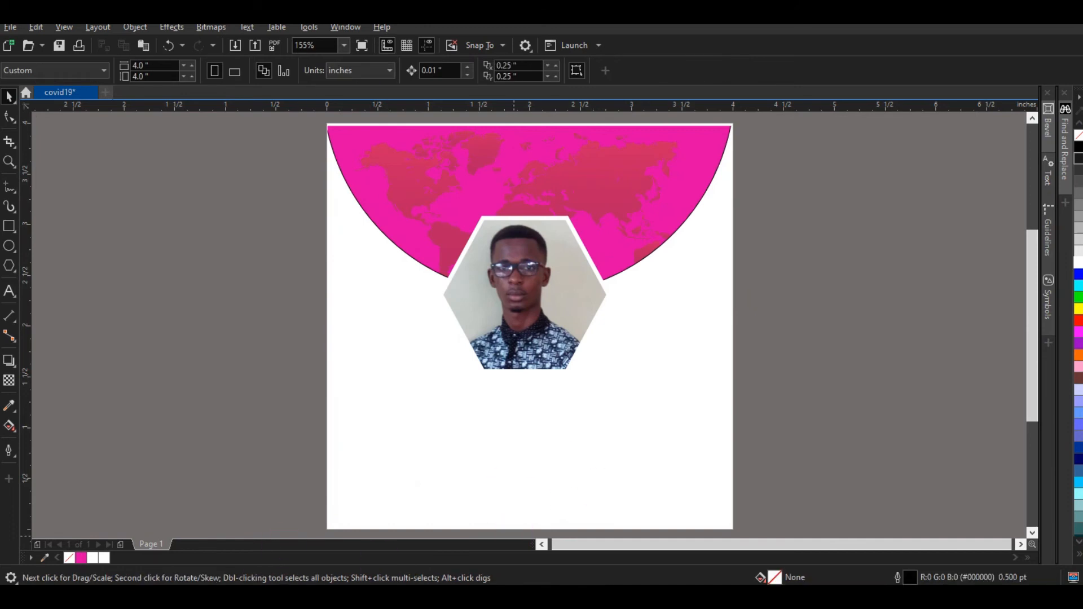
{"action": "left_click", "coordinate": [147, 536]}
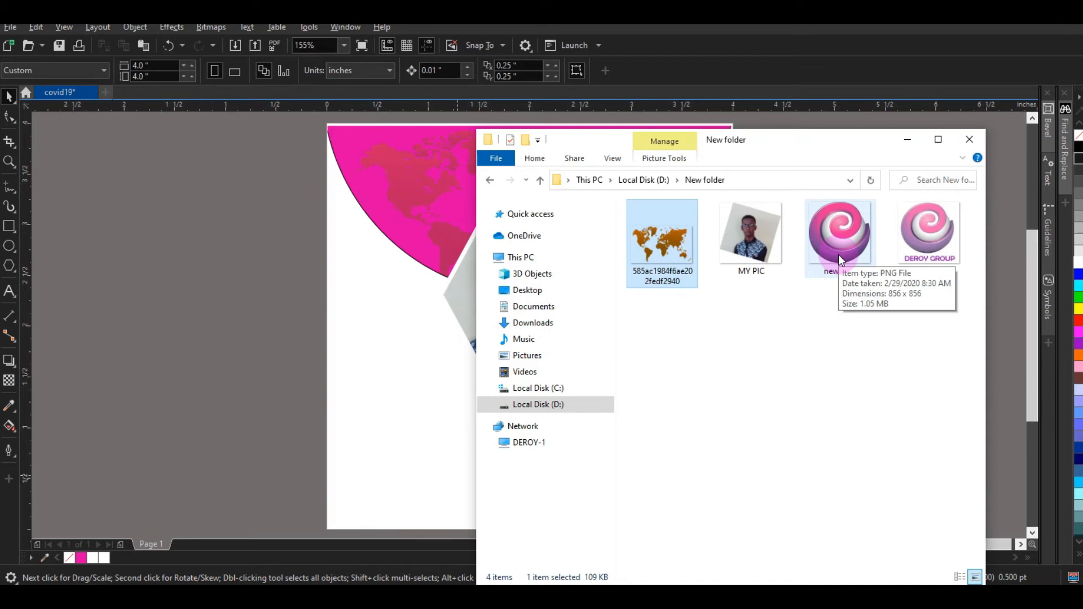
Step: Drop the 'new logo' image onto the poster, shrink it to about 18.5% at bottom centre
{"action": "left_click_drag", "start_coordinate": [838, 254], "coordinate": [417, 417]}
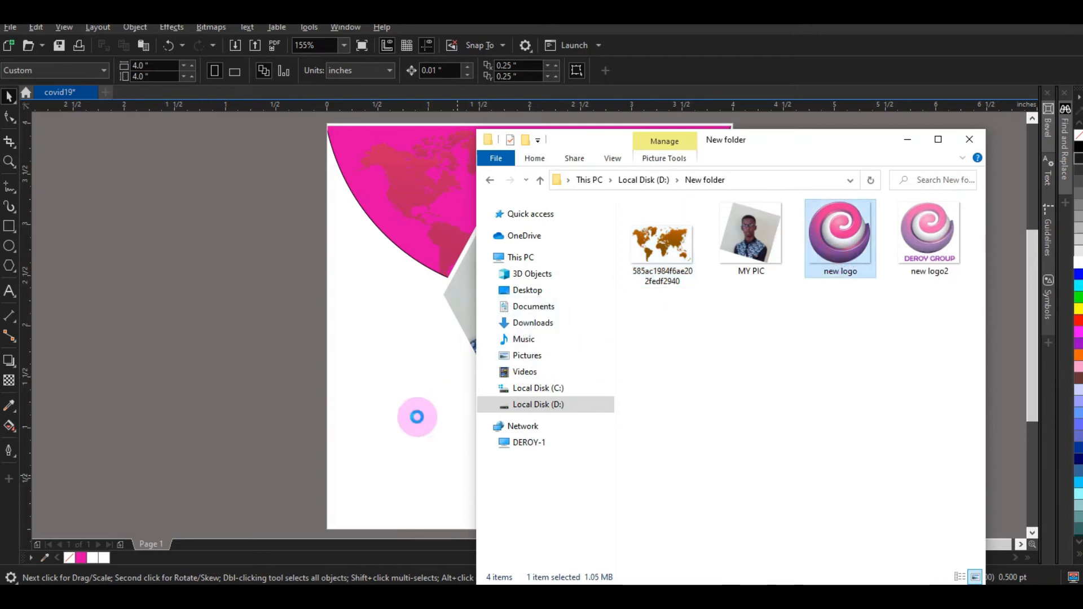
{"action": "left_click", "coordinate": [261, 260]}
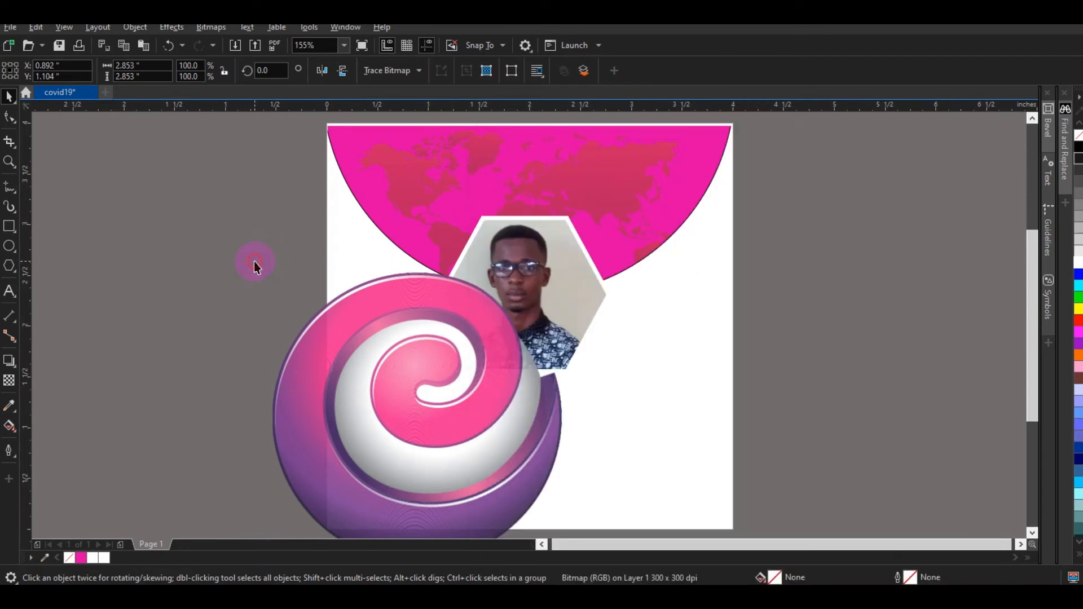
{"action": "left_click", "coordinate": [345, 367]}
{"action": "left_click_drag", "start_coordinate": [332, 352], "coordinate": [317, 334]}
{"action": "left_click_drag", "start_coordinate": [252, 248], "coordinate": [484, 480]}
{"action": "left_click_drag", "start_coordinate": [528, 526], "coordinate": [537, 486]}
{"action": "left_click_drag", "start_coordinate": [562, 438], "coordinate": [543, 469]}
{"action": "left_click", "coordinate": [624, 396]}
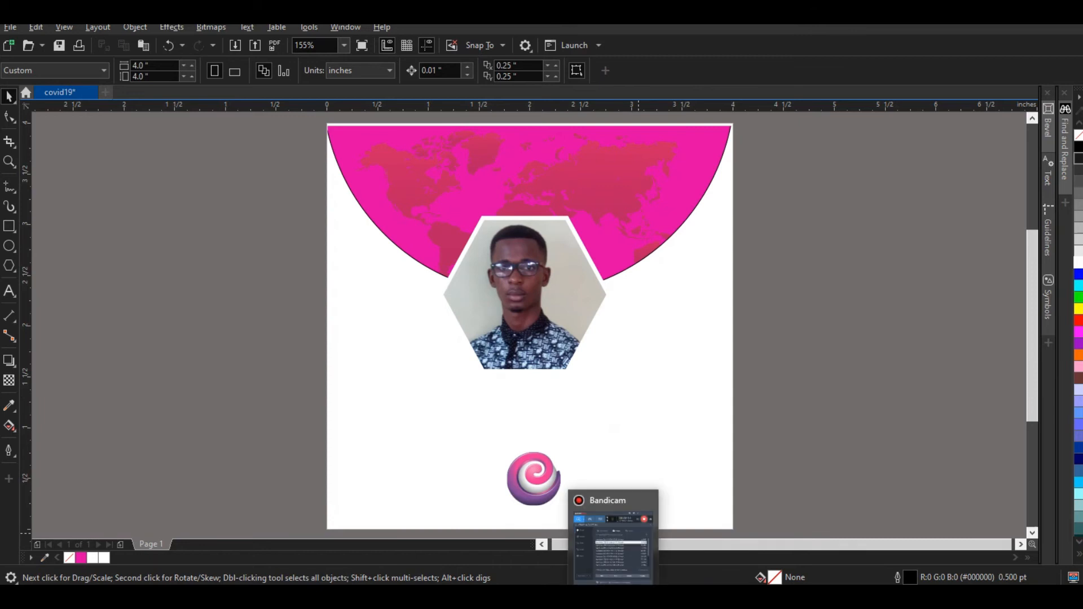
Step: Add the #StayAtHome line from the Notepad text as a text object on the poster
{"action": "left_click", "coordinate": [613, 598]}
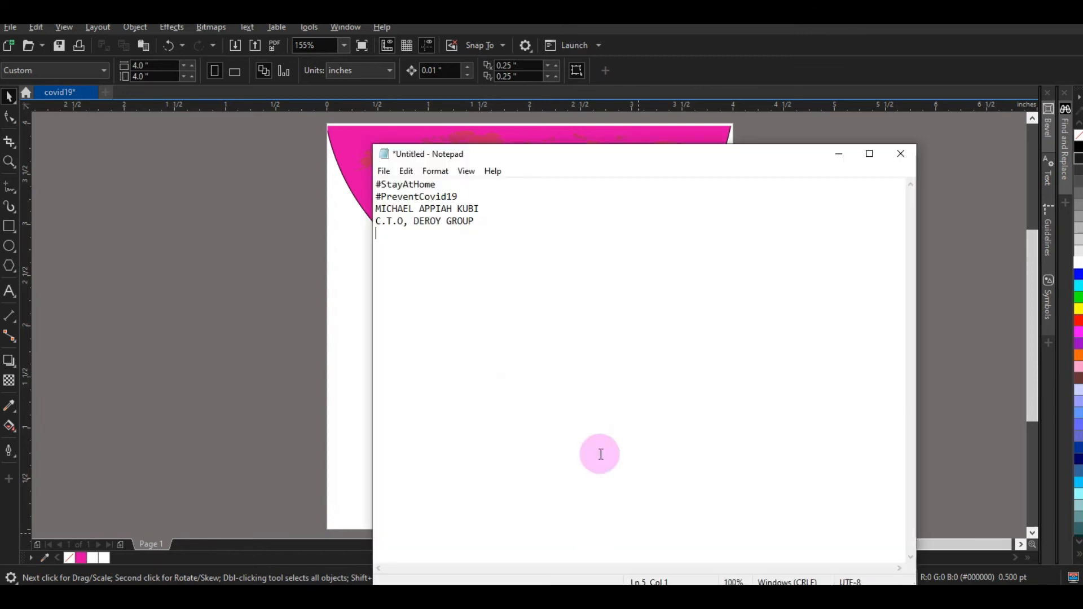
{"action": "left_click_drag", "start_coordinate": [441, 184], "coordinate": [367, 177]}
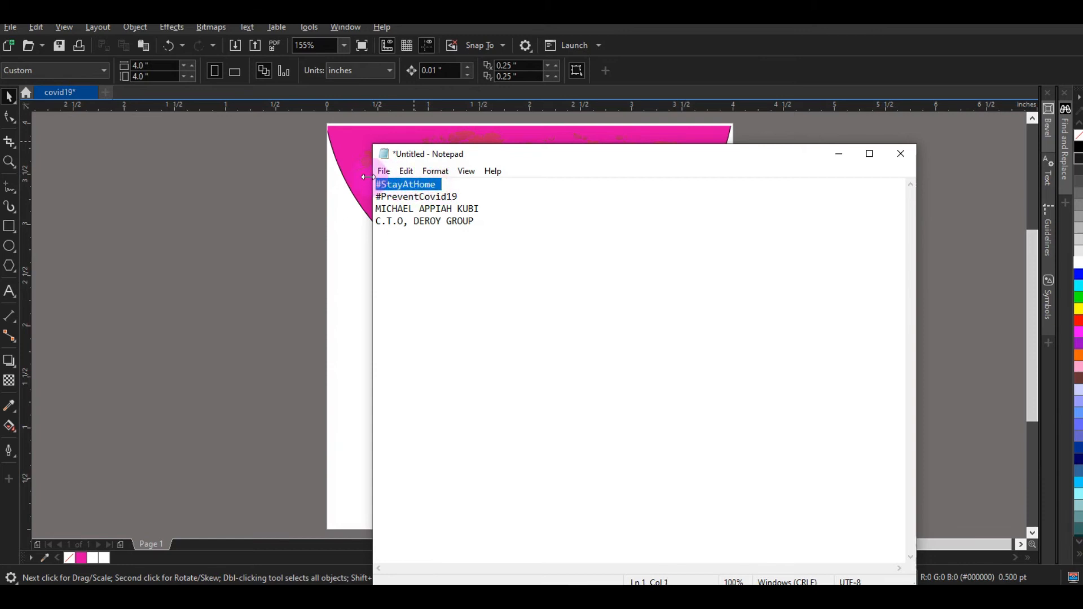
{"action": "left_click", "coordinate": [351, 235]}
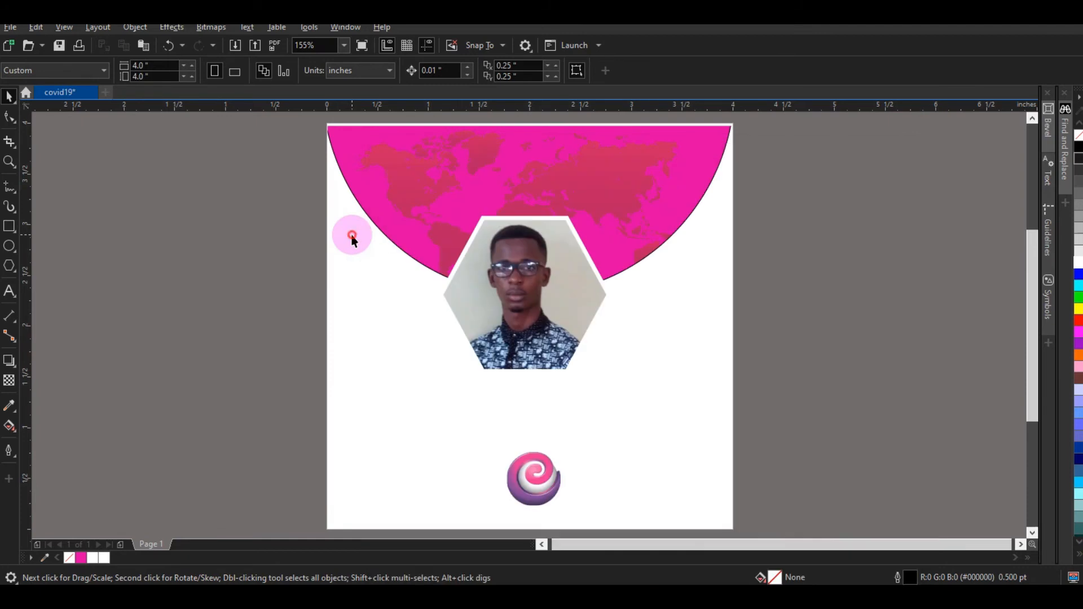
{"action": "left_click", "coordinate": [7, 291]}
{"action": "left_click", "coordinate": [380, 342]}
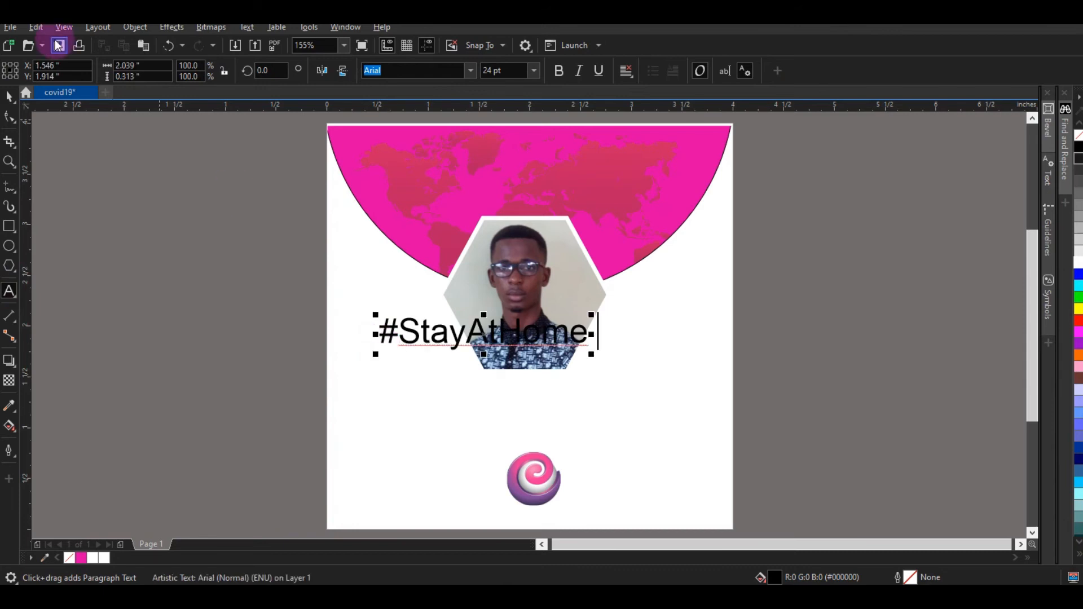
{"action": "left_click", "coordinate": [8, 96]}
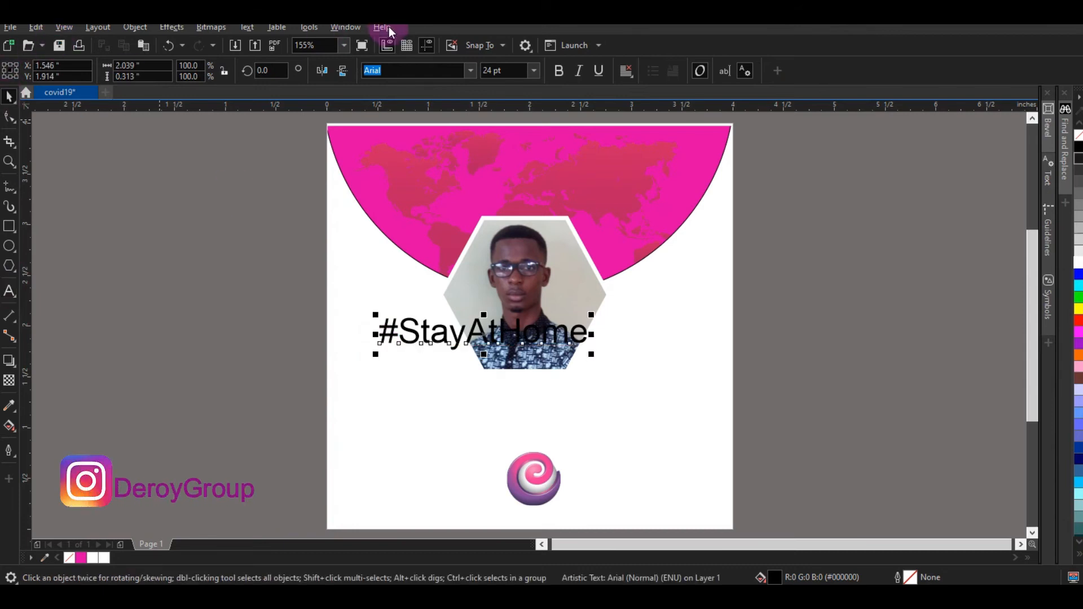
Step: Make #StayAtHome bold, 20 pt and white at the top of the semicircle
{"action": "left_click", "coordinate": [558, 71]}
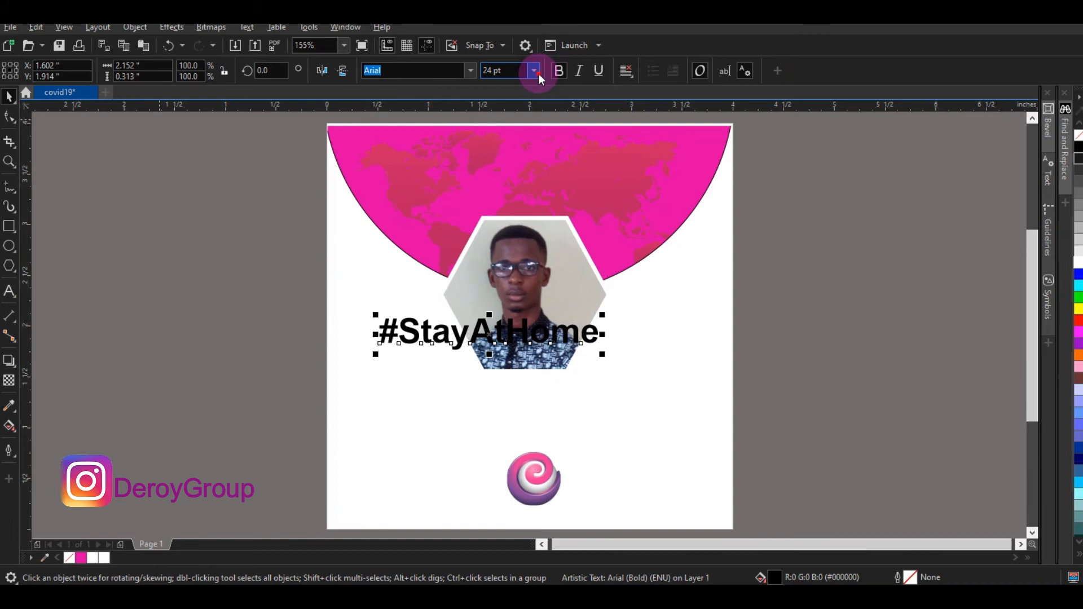
{"action": "left_click", "coordinate": [537, 73]}
{"action": "type", "text": "20"}
{"action": "key", "text": "Return"}
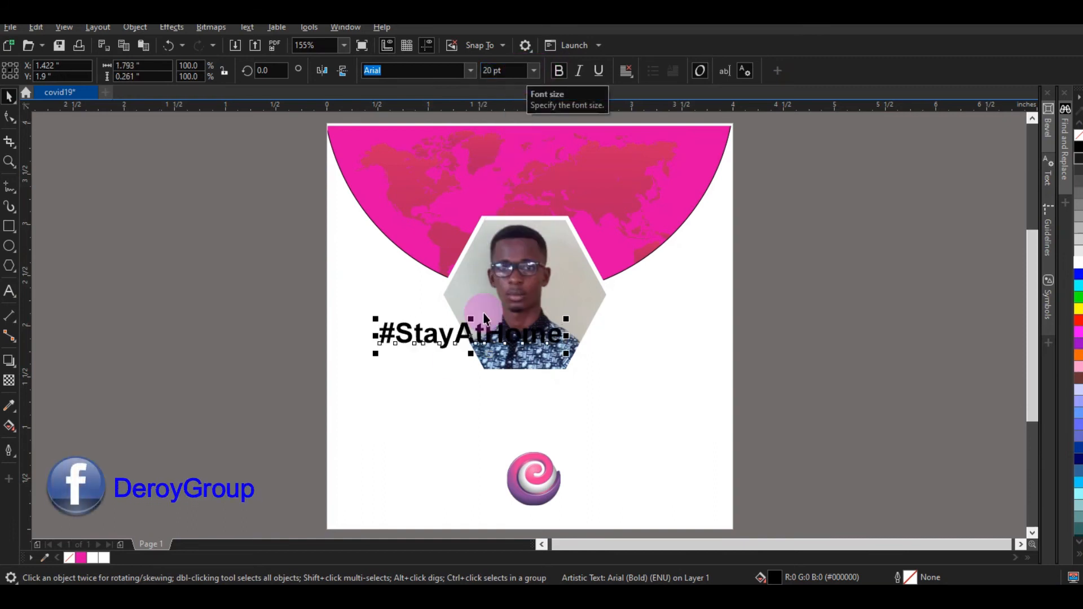
{"action": "left_click_drag", "start_coordinate": [464, 330], "coordinate": [514, 161]}
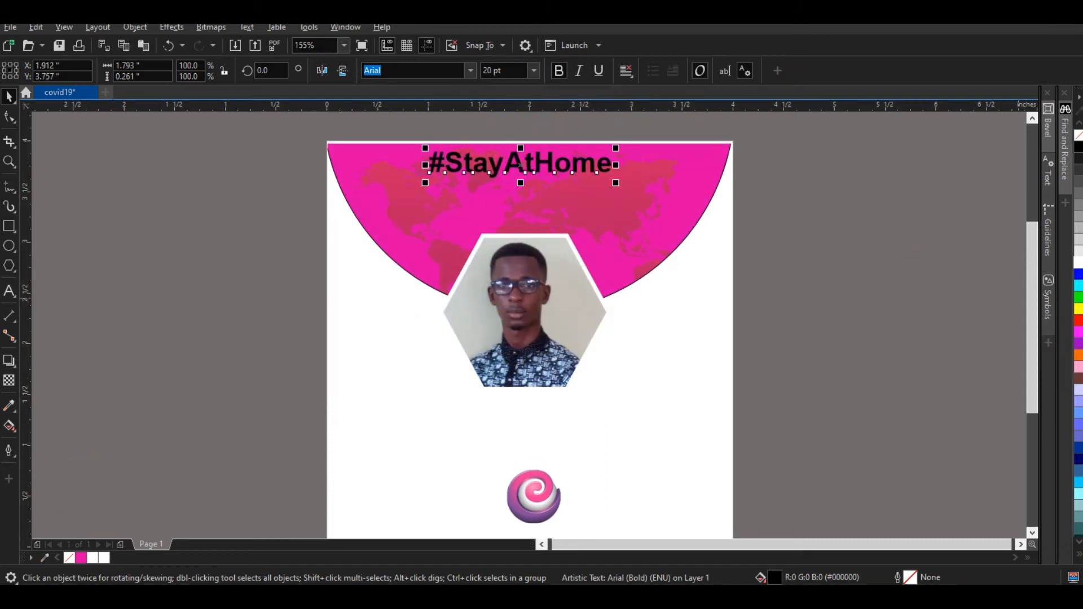
{"action": "left_click", "coordinate": [1078, 263]}
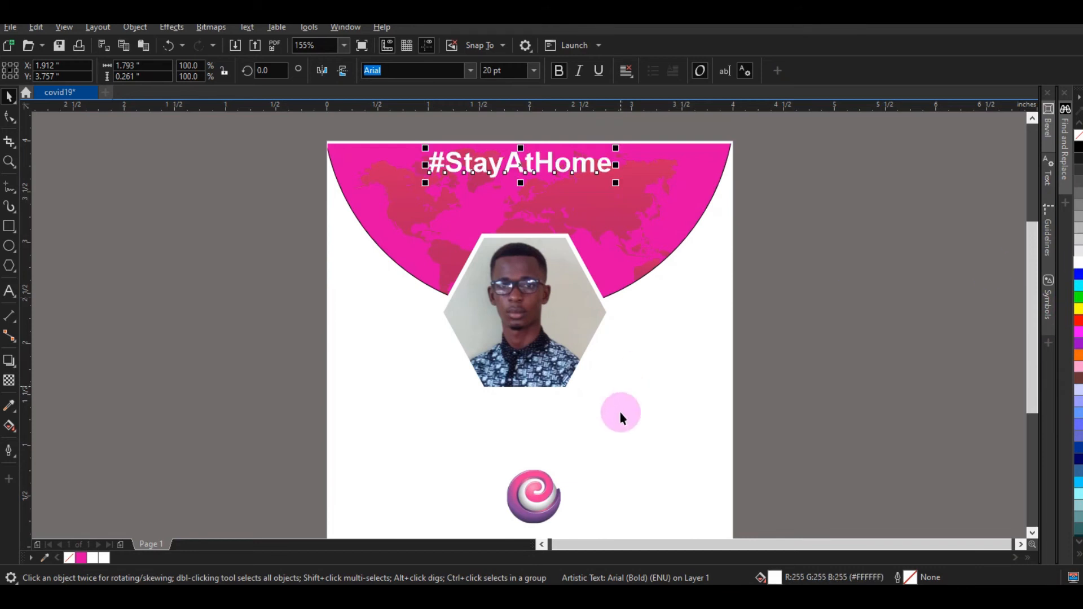
{"action": "key", "text": "alt+Tab"}
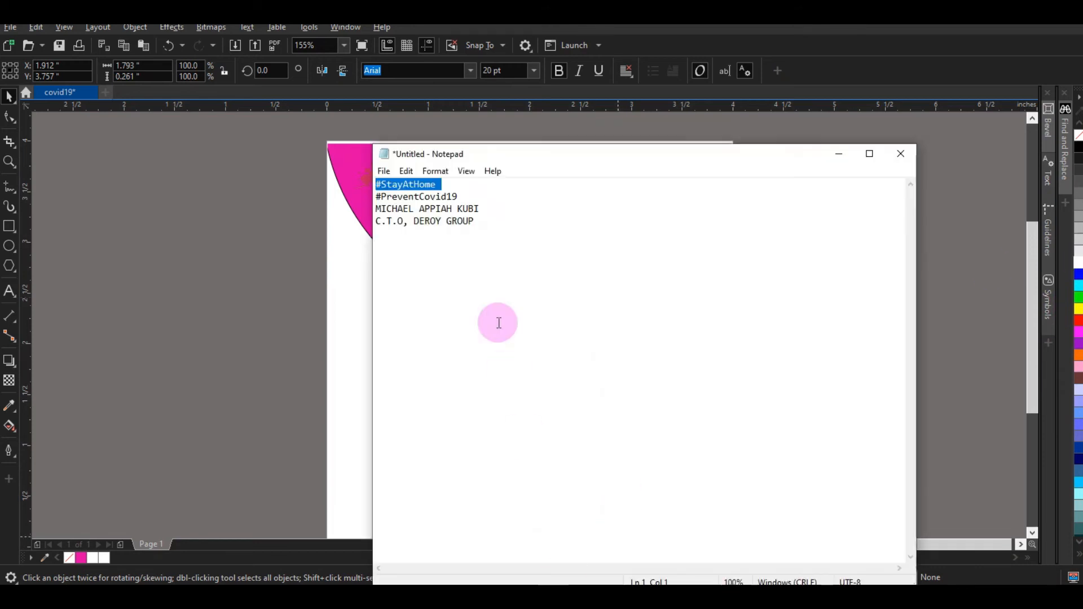
Step: Copy #PreventCovid19 from Notepad and paste it onto the poster as text
{"action": "left_click", "coordinate": [459, 188]}
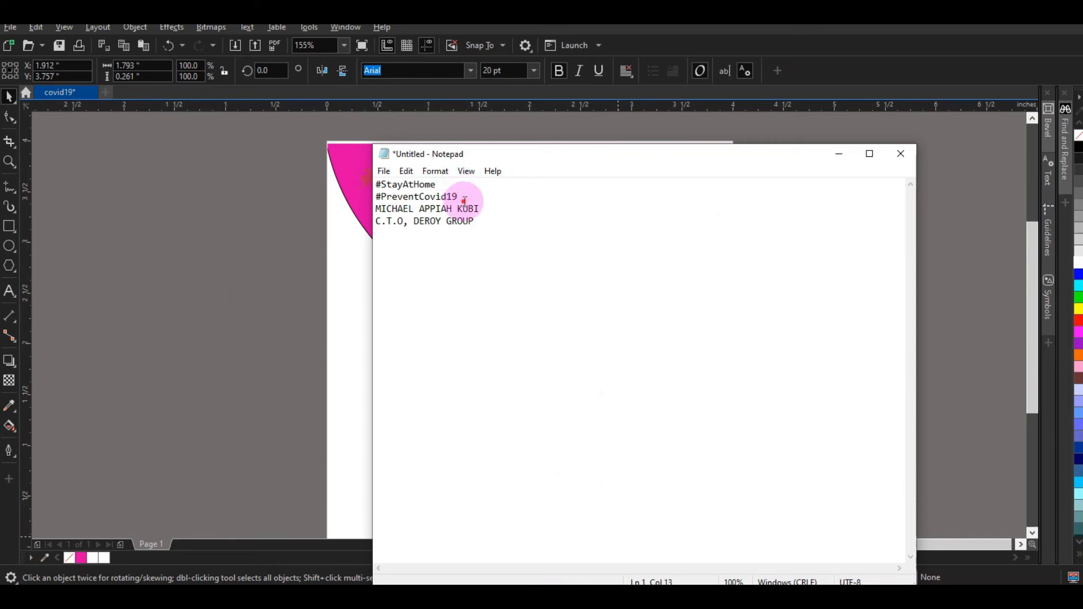
{"action": "double_click", "coordinate": [462, 199]}
{"action": "key", "text": "ctrl+c"}
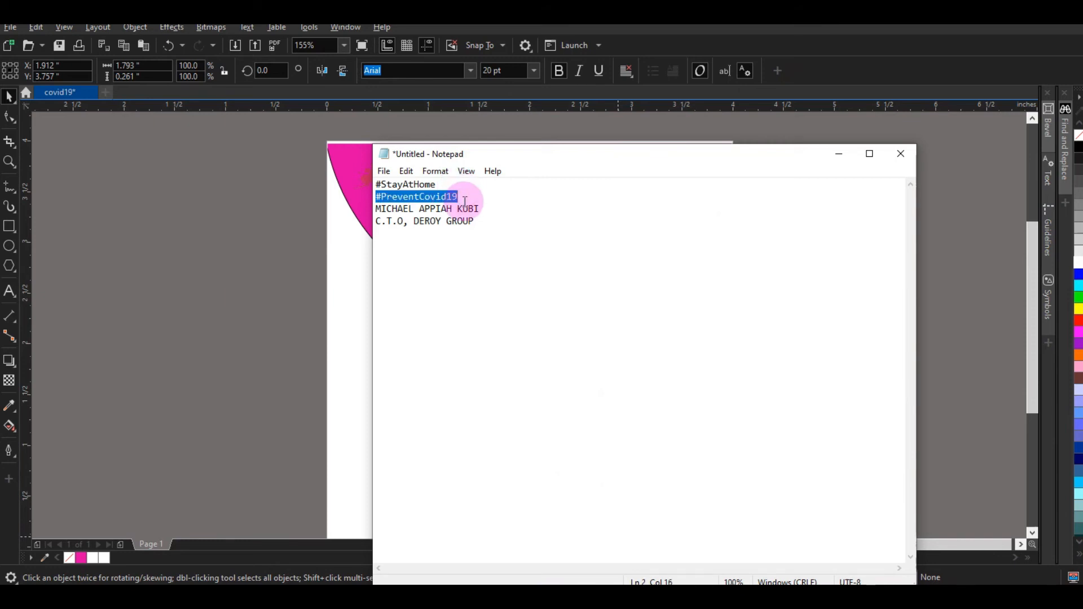
{"action": "left_click", "coordinate": [360, 250]}
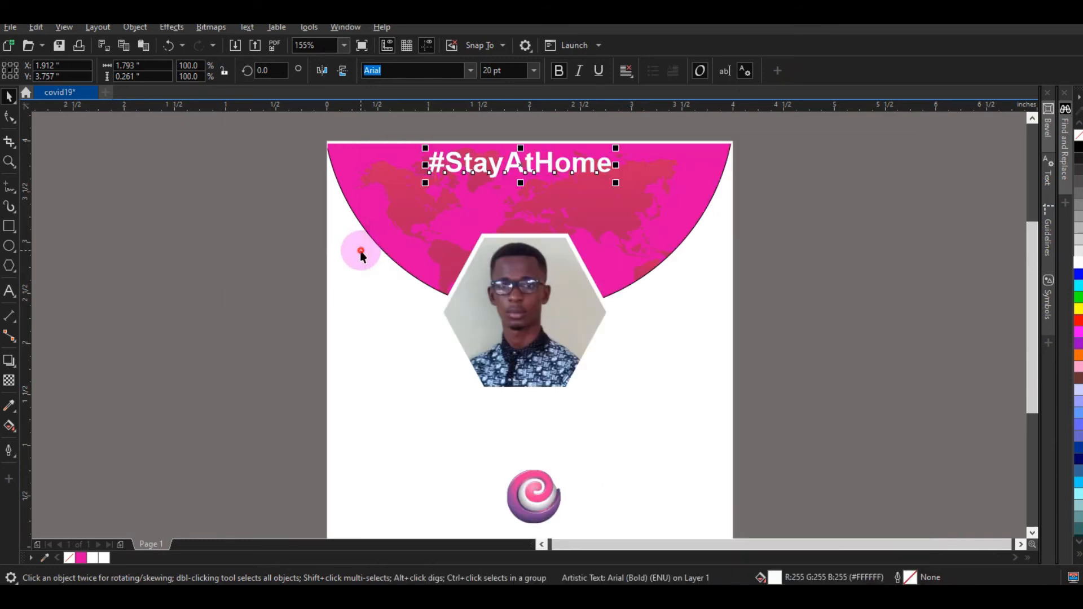
{"action": "left_click", "coordinate": [9, 291]}
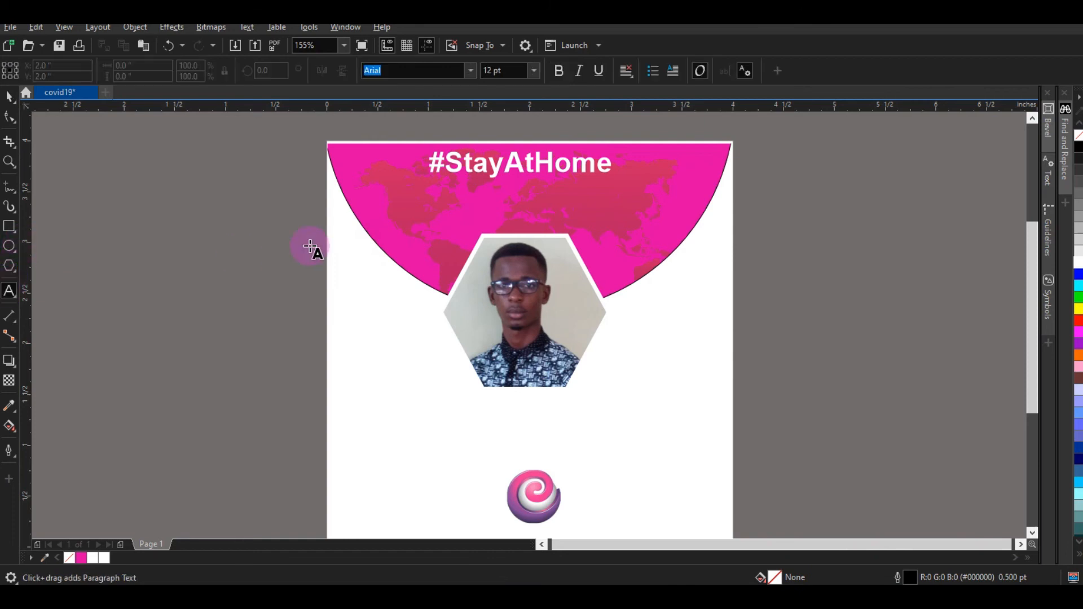
{"action": "left_click", "coordinate": [408, 343]}
{"action": "key", "text": "ctrl+v"}
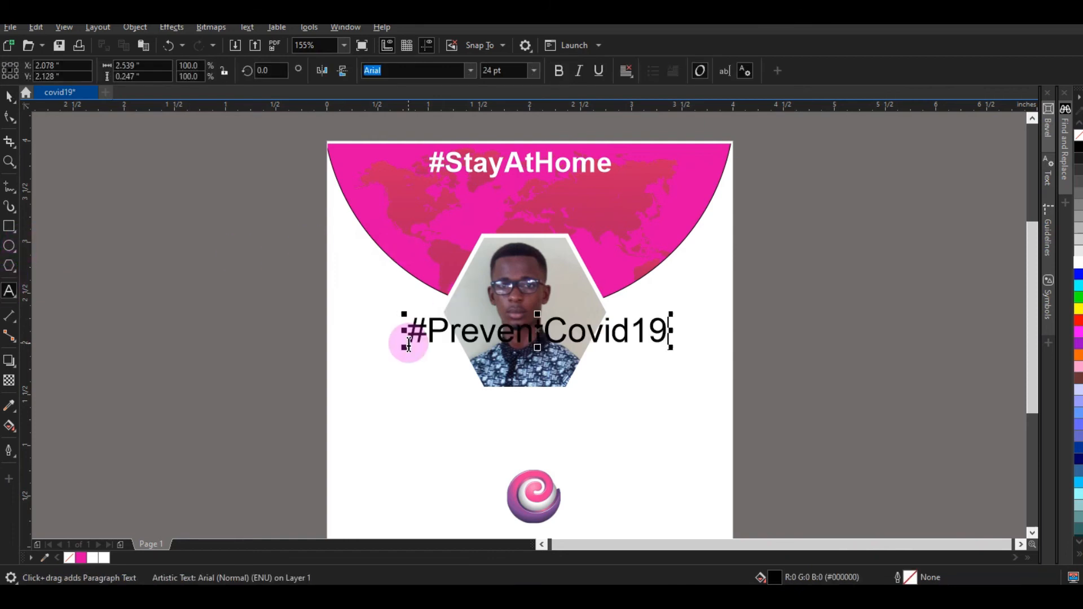
Step: Make #PreventCovid19 white, bold and 9 pt, placed just under #StayAtHome
{"action": "left_click", "coordinate": [9, 96]}
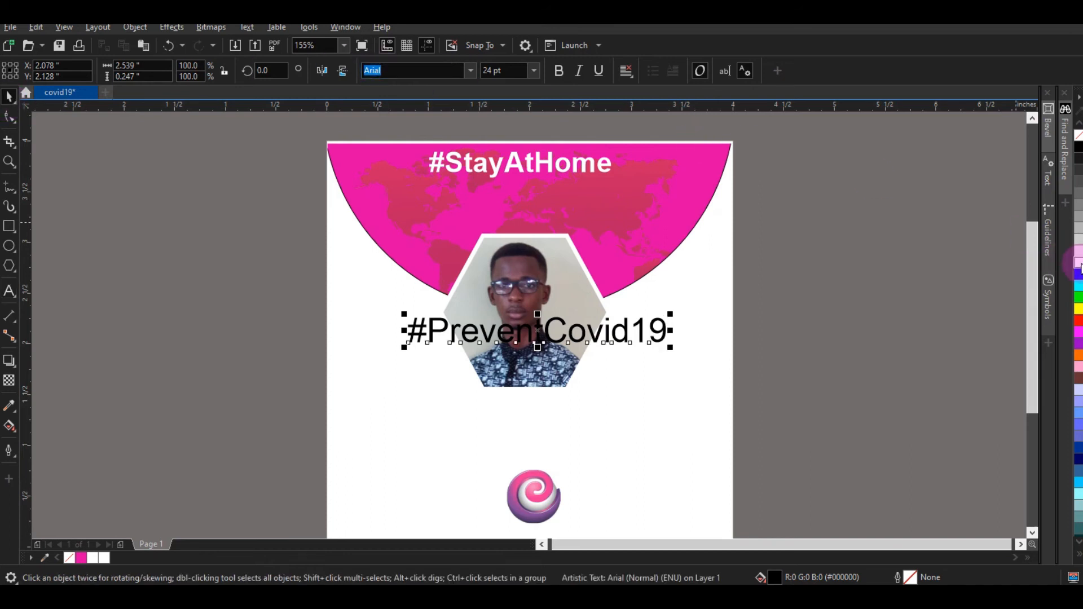
{"action": "left_click", "coordinate": [1078, 263]}
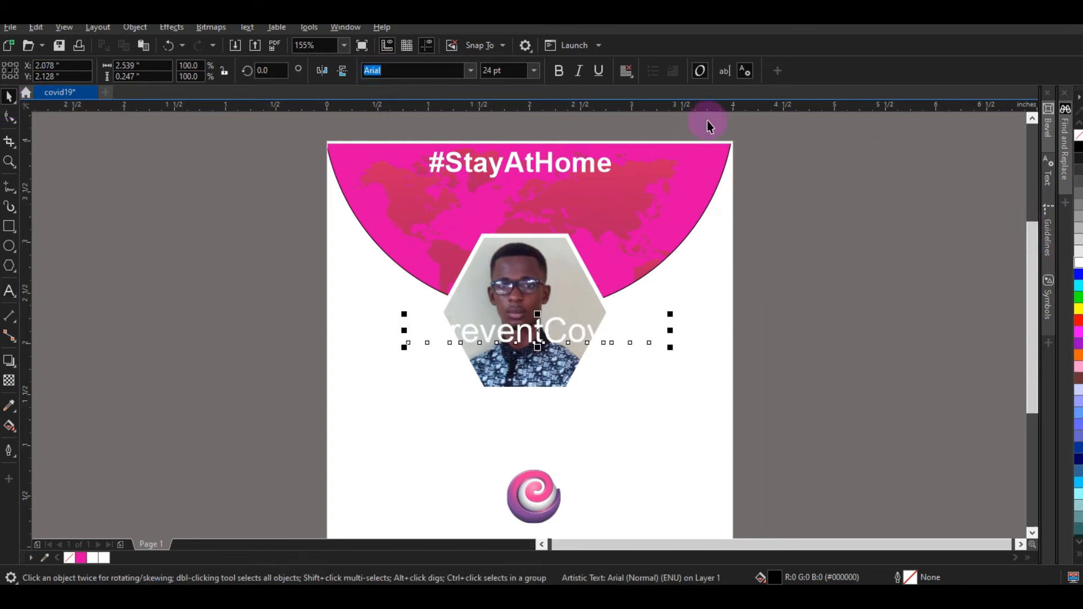
{"action": "left_click", "coordinate": [554, 73]}
{"action": "left_click", "coordinate": [533, 71]}
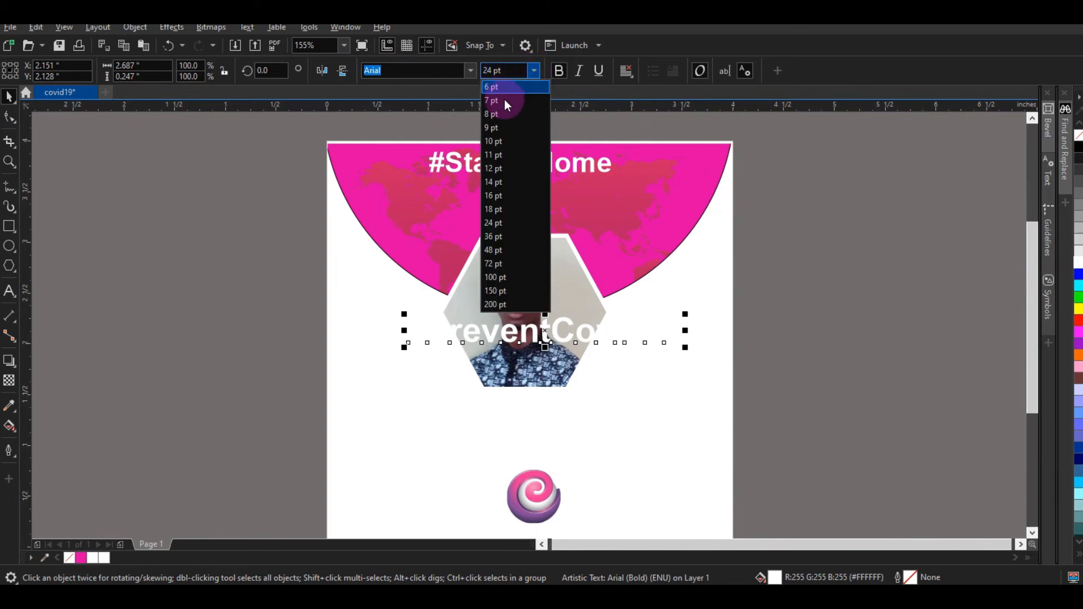
{"action": "left_click", "coordinate": [502, 127]}
{"action": "left_click_drag", "start_coordinate": [444, 342], "coordinate": [506, 191]}
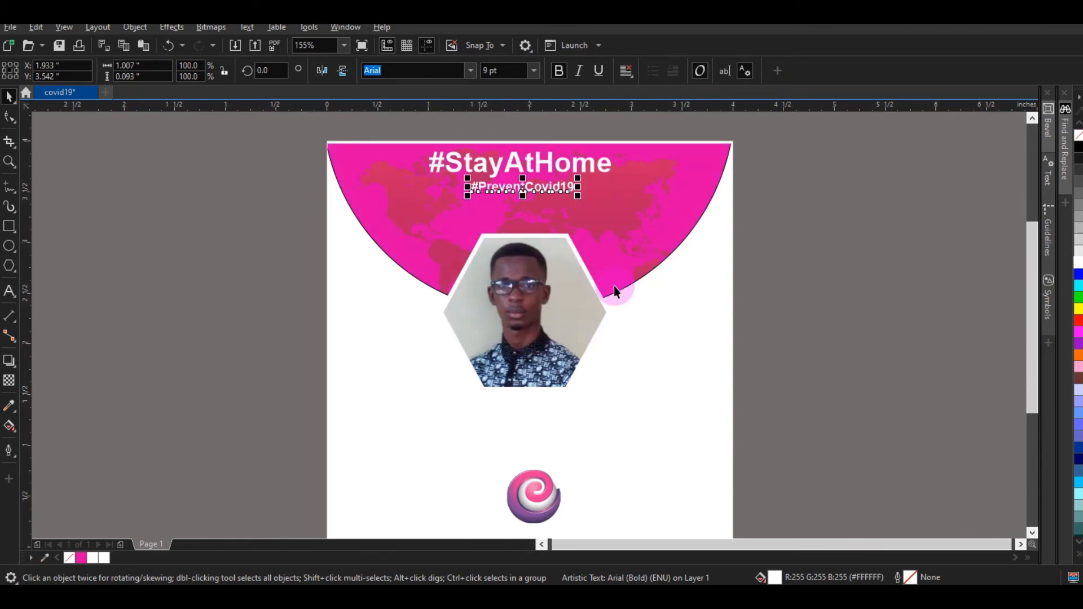
{"action": "left_click", "coordinate": [659, 369]}
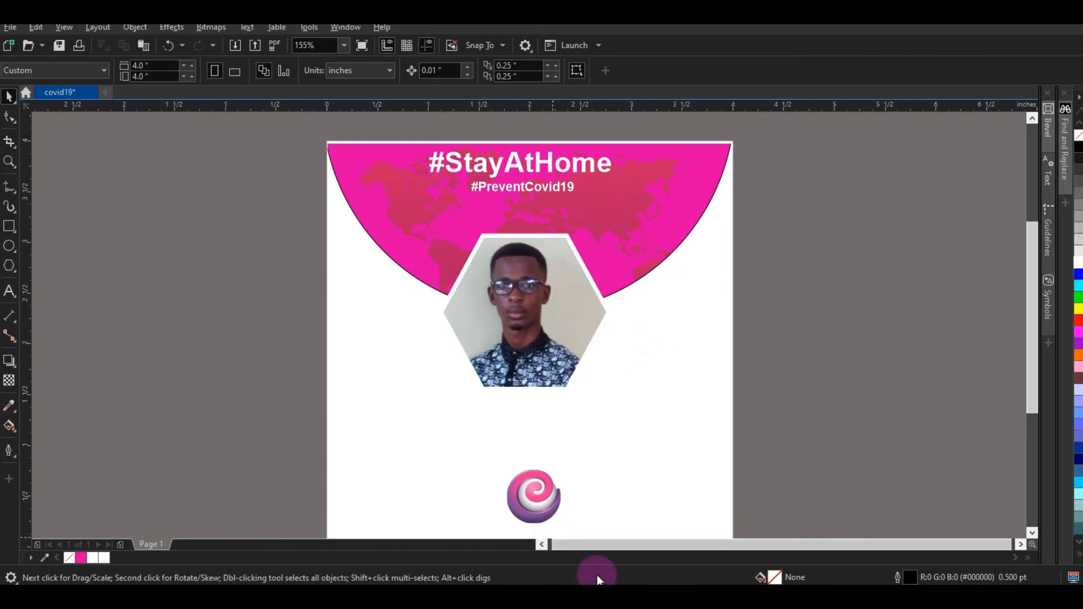
{"action": "key", "text": "alt+Tab"}
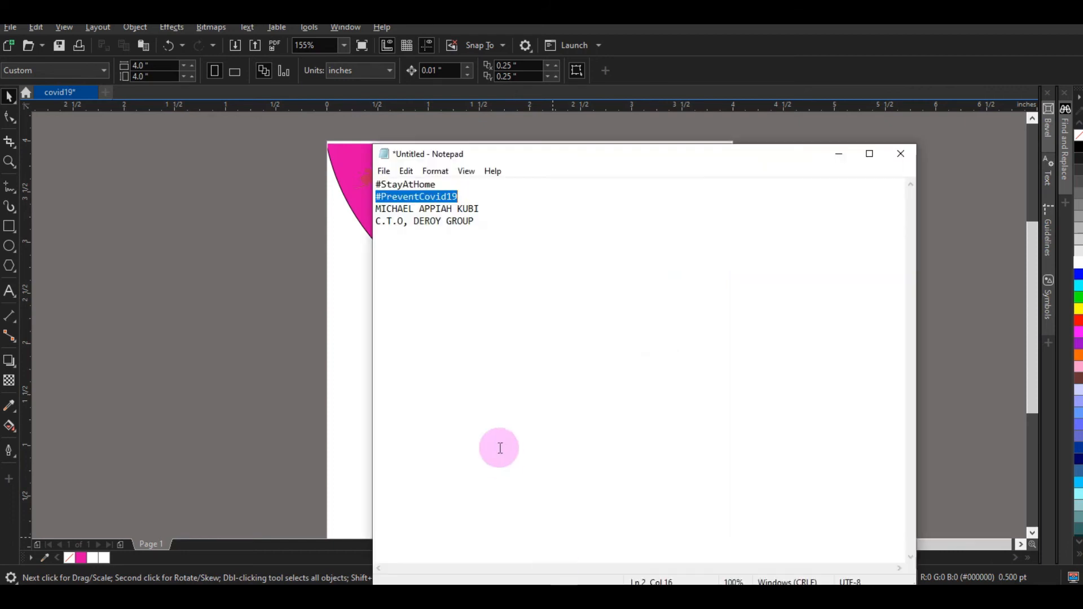
Step: Paste the name and C.T.O, DEROY GROUP lines from Notepad below the hexagon photo
{"action": "left_click", "coordinate": [490, 404]}
{"action": "left_click_drag", "start_coordinate": [476, 226], "coordinate": [381, 209]}
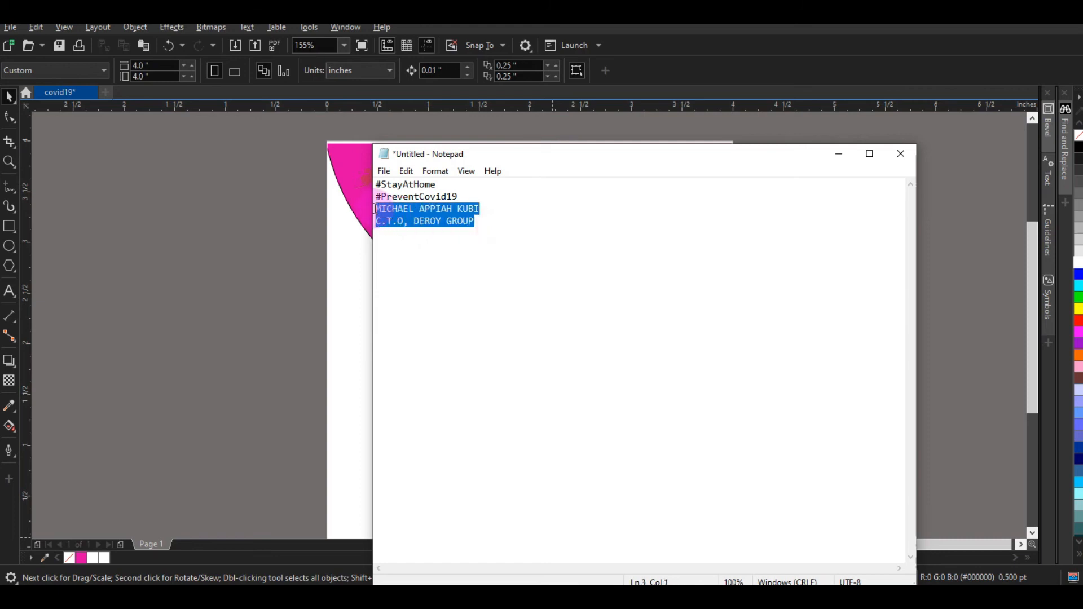
{"action": "left_click", "coordinate": [333, 320]}
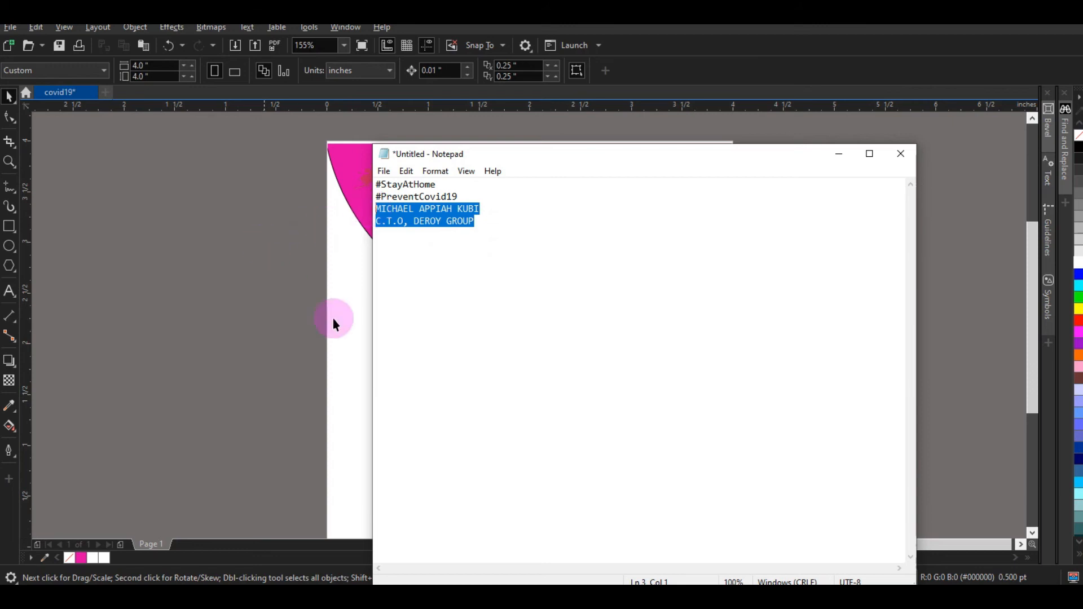
{"action": "left_click", "coordinate": [16, 296]}
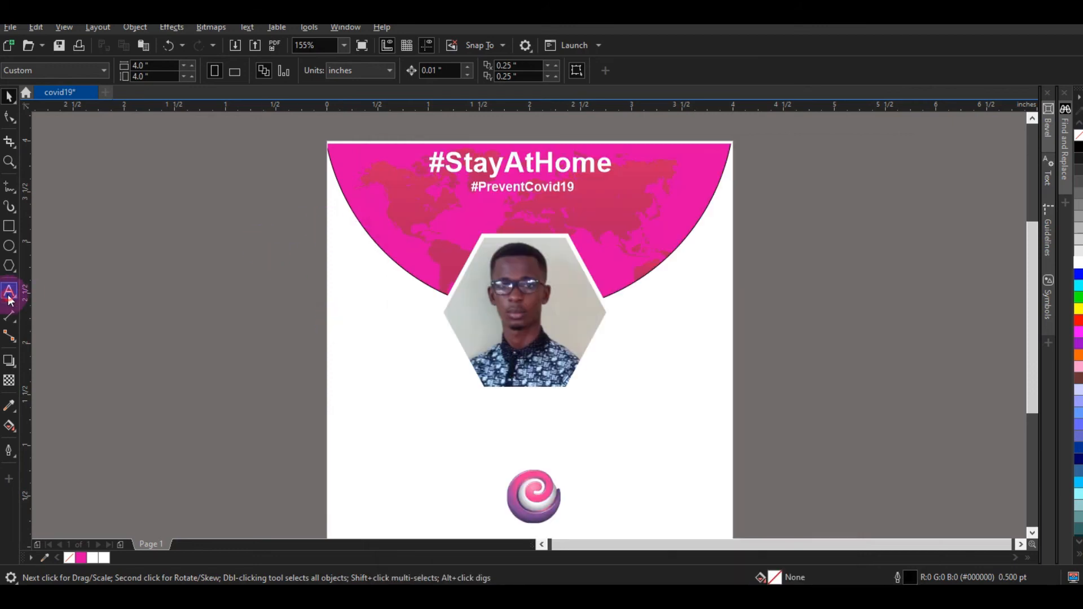
{"action": "left_click", "coordinate": [10, 295]}
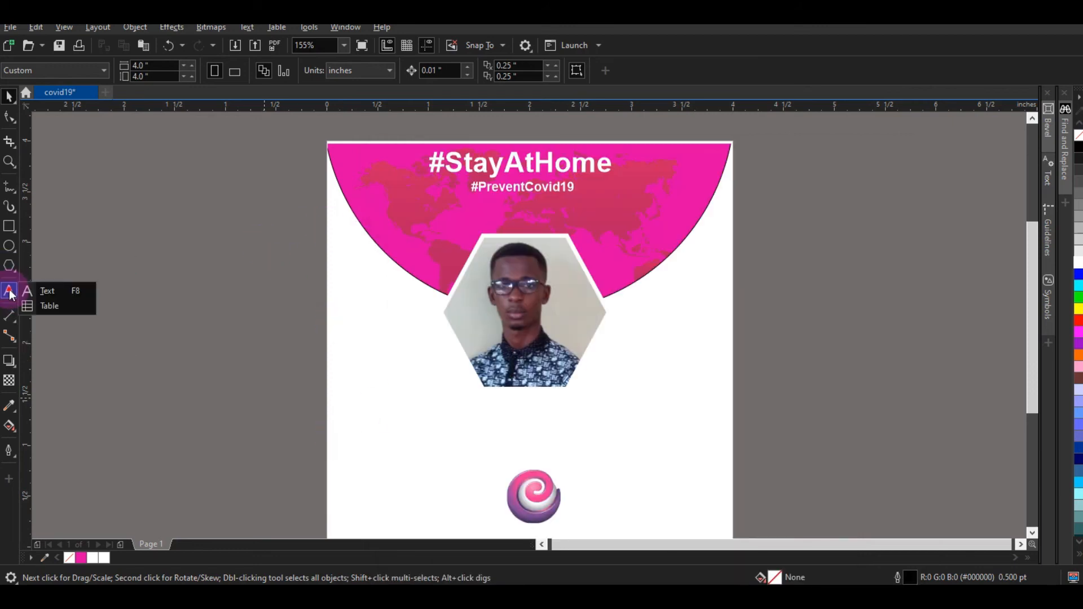
{"action": "left_click", "coordinate": [41, 291]}
{"action": "left_click", "coordinate": [356, 432]}
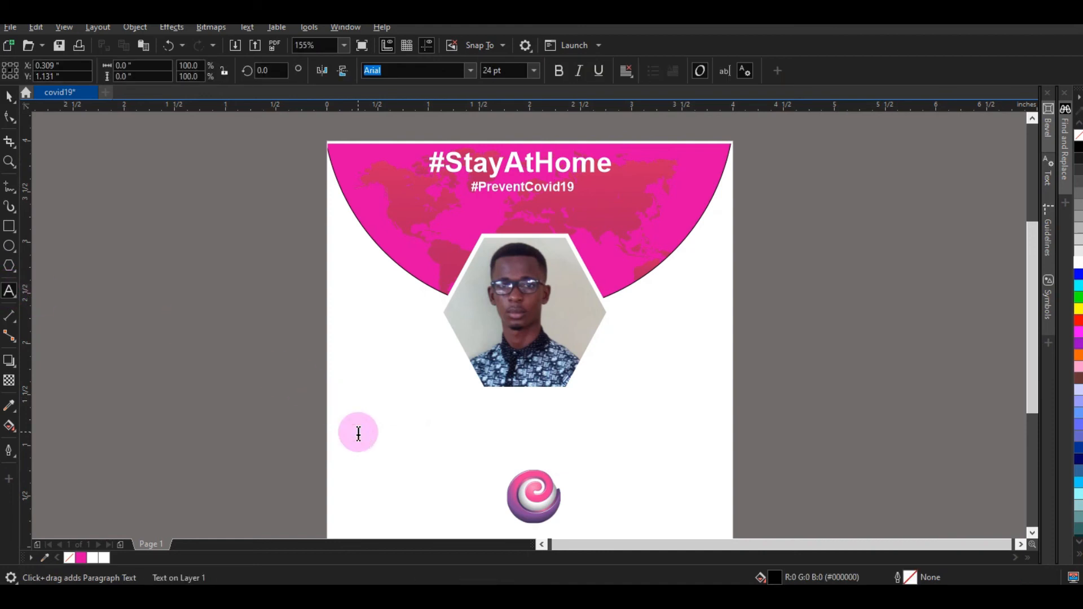
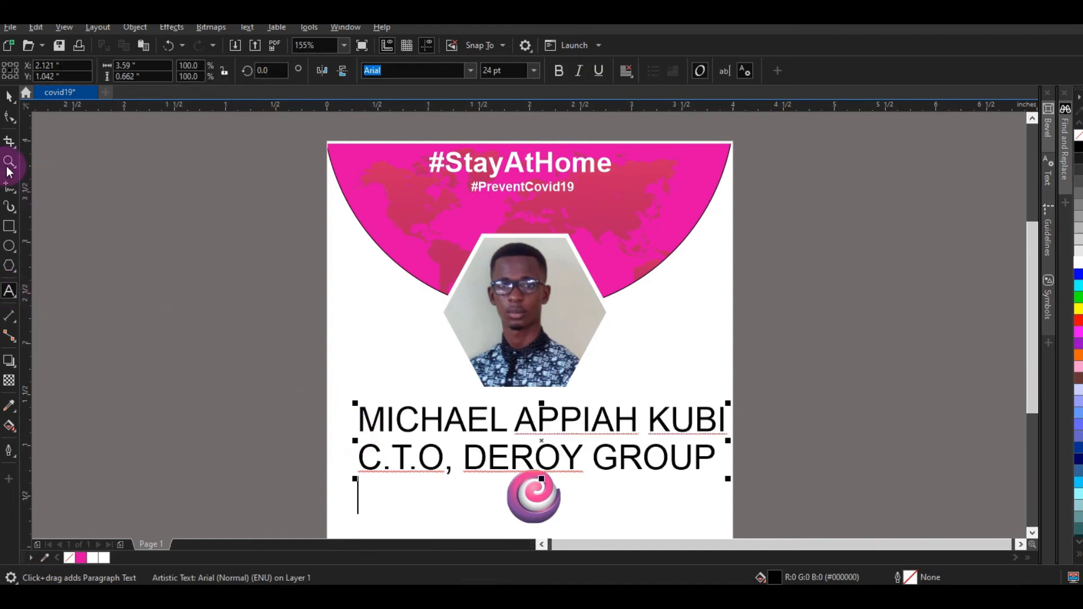
Step: Nudge the text up and break it into separate name and title lines with Ctrl+K
{"action": "left_click", "coordinate": [7, 101]}
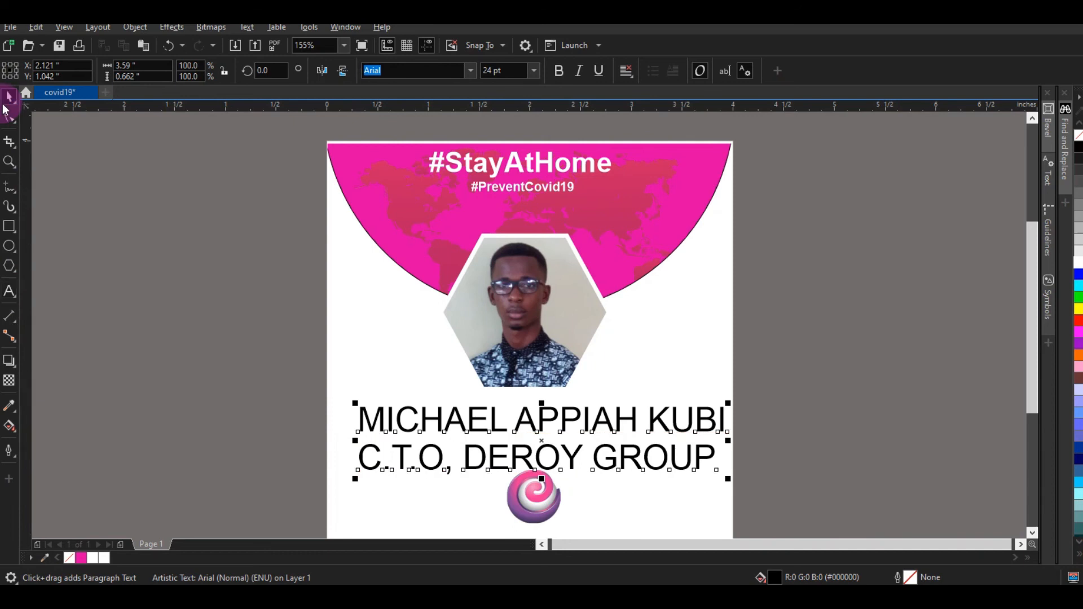
{"action": "mouse_move", "coordinate": [482, 417]}
{"action": "left_mouse_down"}
{"action": "mouse_move", "coordinate": [474, 421]}
{"action": "mouse_move", "coordinate": [476, 404]}
{"action": "left_mouse_up"}
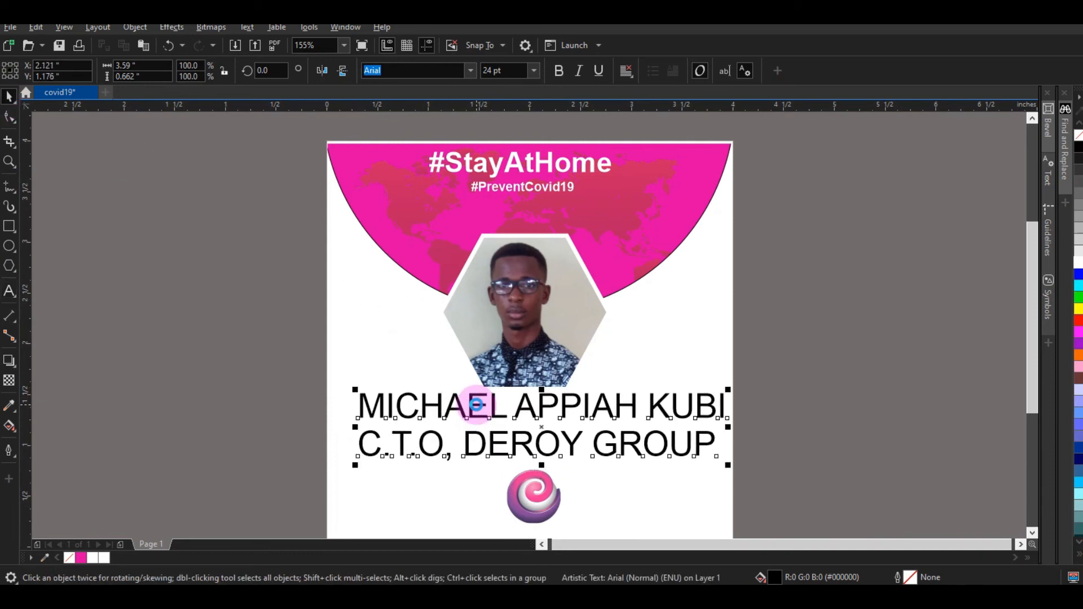
{"action": "key", "text": "ctrl+k"}
{"action": "left_click", "coordinate": [477, 405]}
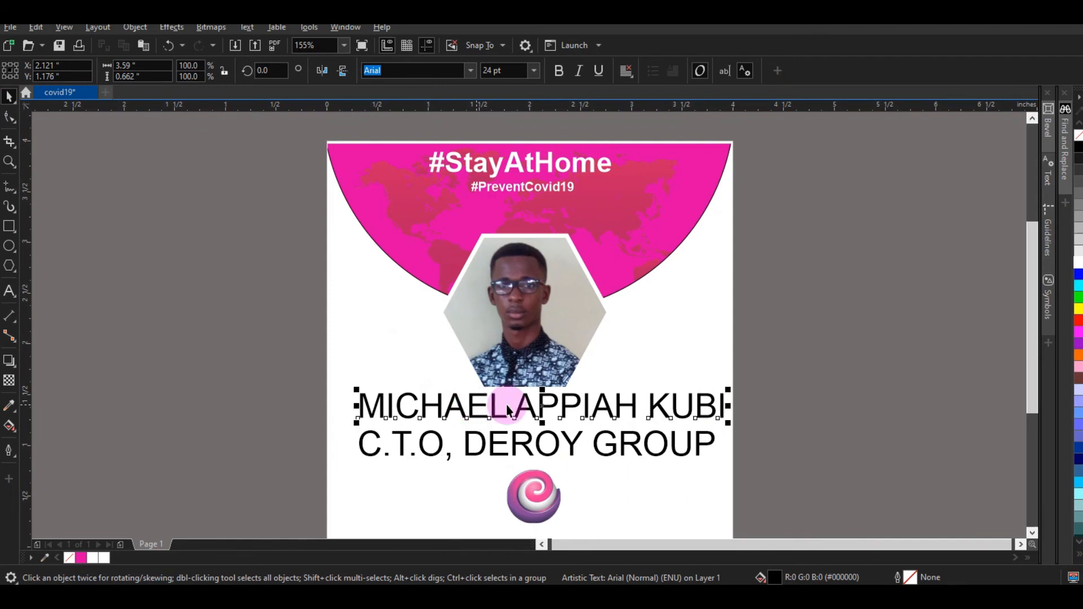
{"action": "left_click", "coordinate": [539, 72]}
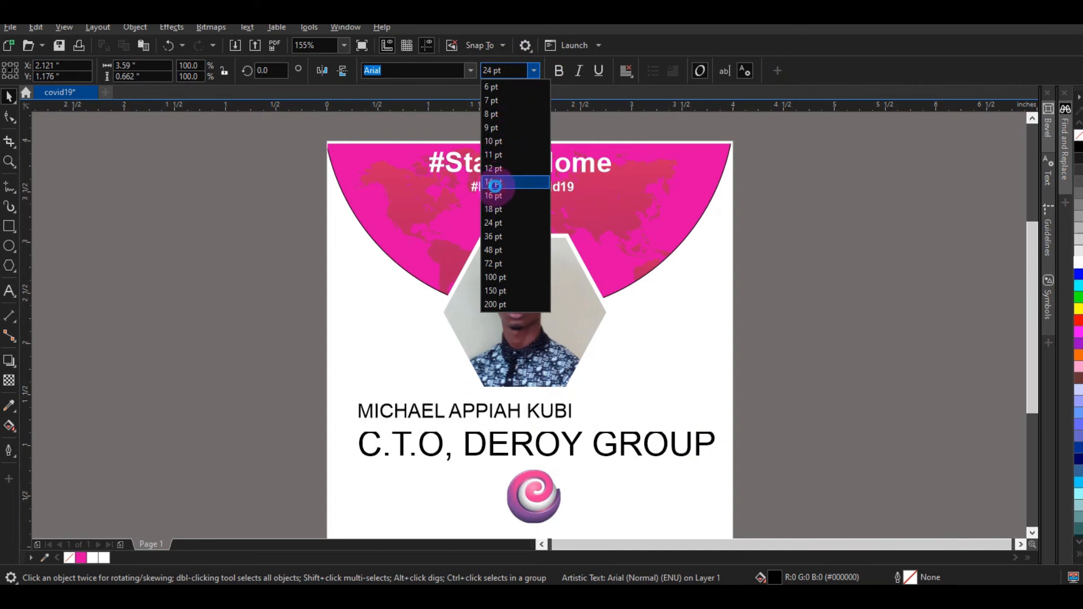
Step: Make the name line bold 12 pt Arial, centred under the hexagon photo
{"action": "left_click", "coordinate": [495, 182]}
{"action": "left_click", "coordinate": [559, 72]}
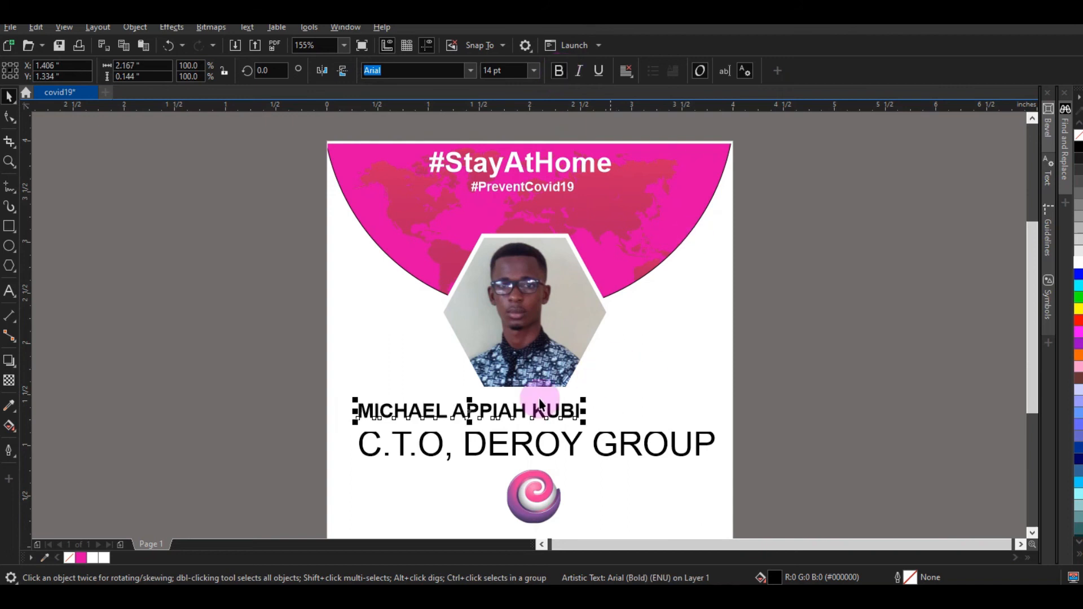
{"action": "left_click_drag", "start_coordinate": [495, 405], "coordinate": [567, 398]}
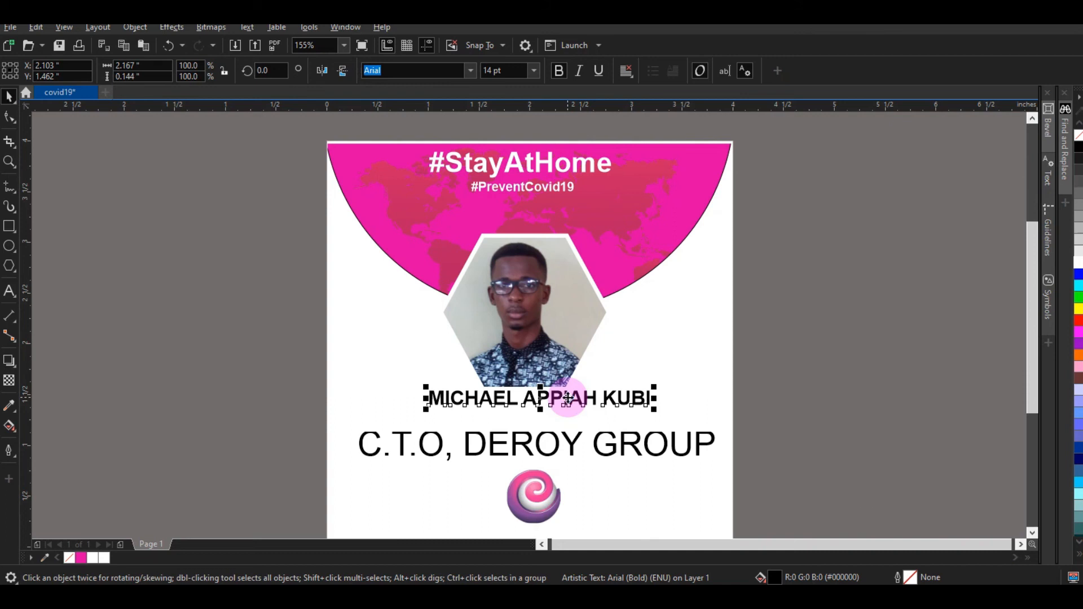
{"action": "left_click", "coordinate": [533, 71]}
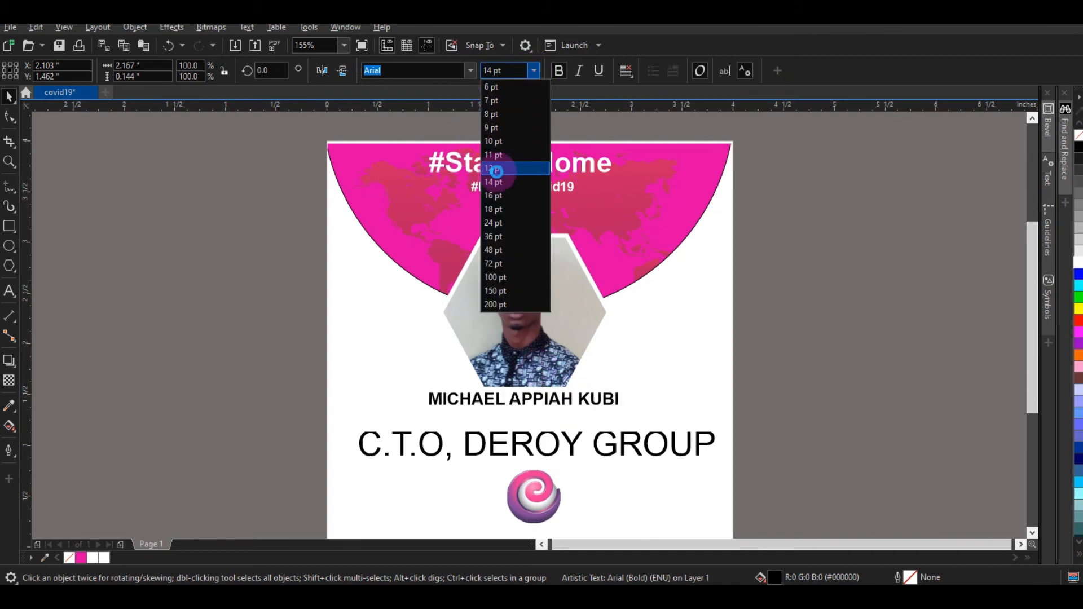
{"action": "left_click", "coordinate": [496, 170]}
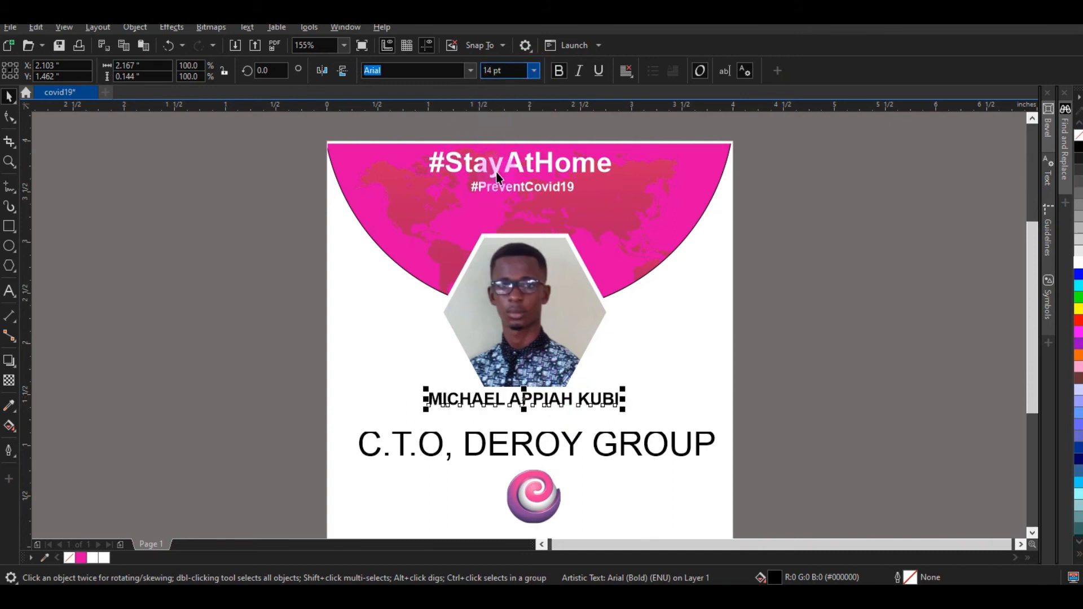
{"action": "left_click", "coordinate": [646, 448]}
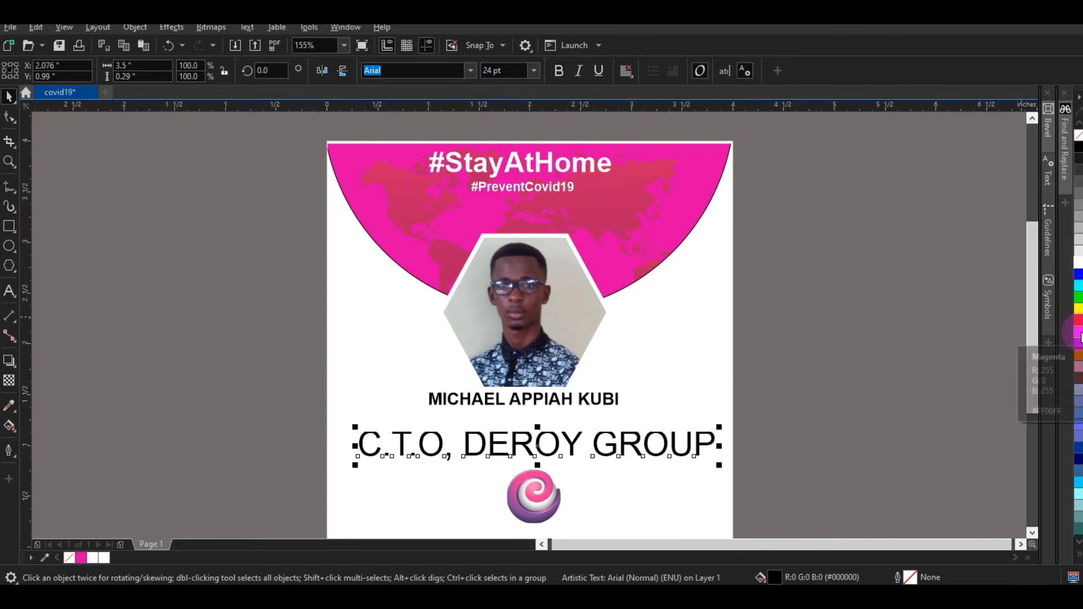
{"action": "left_click", "coordinate": [740, 259]}
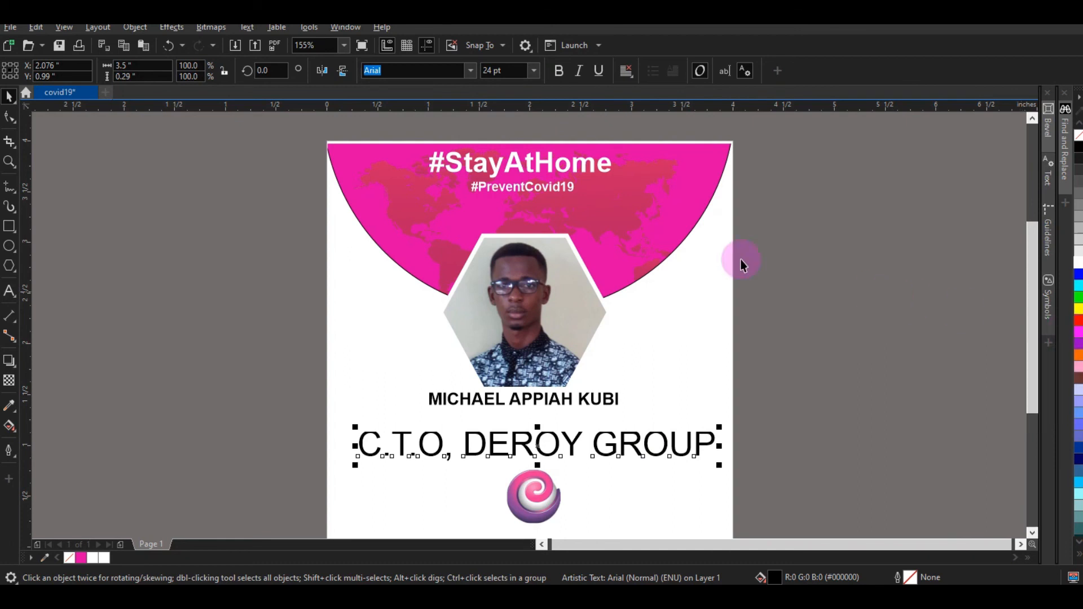
Step: Colour the C.T.O, DEROY GROUP line magenta (#DC00A5) using the semicircle's fill swatch
{"action": "left_click", "coordinate": [684, 212]}
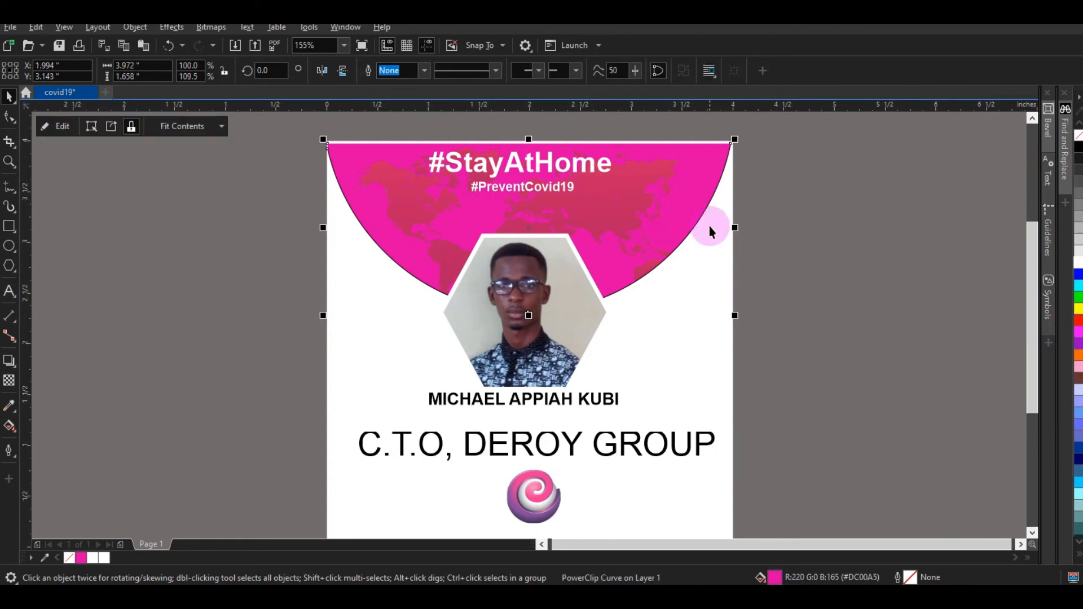
{"action": "left_click", "coordinate": [876, 182]}
{"action": "left_click", "coordinate": [735, 165]}
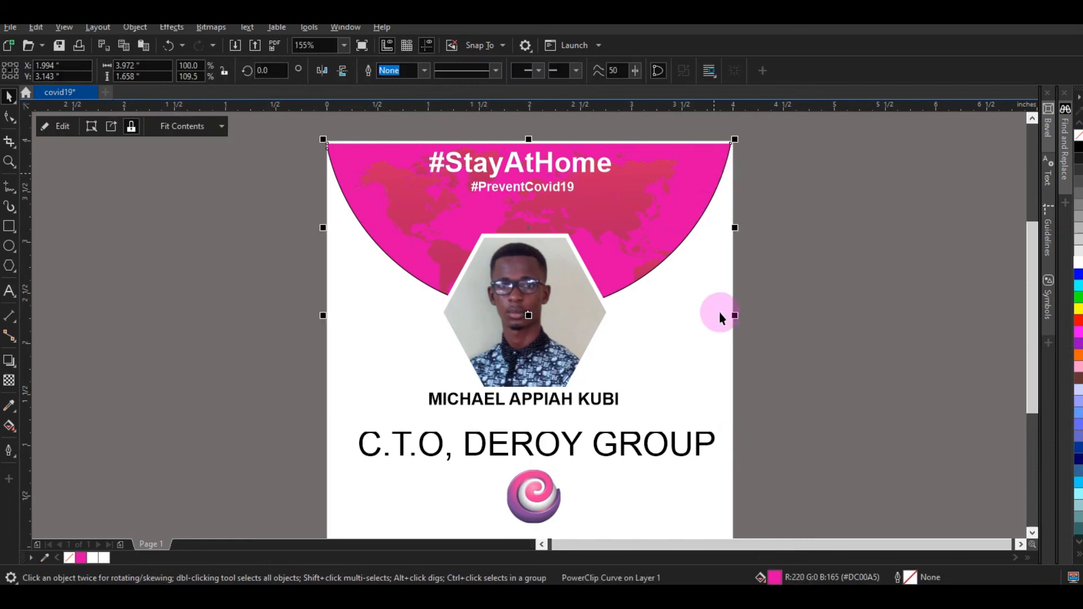
{"action": "left_click", "coordinate": [766, 578]}
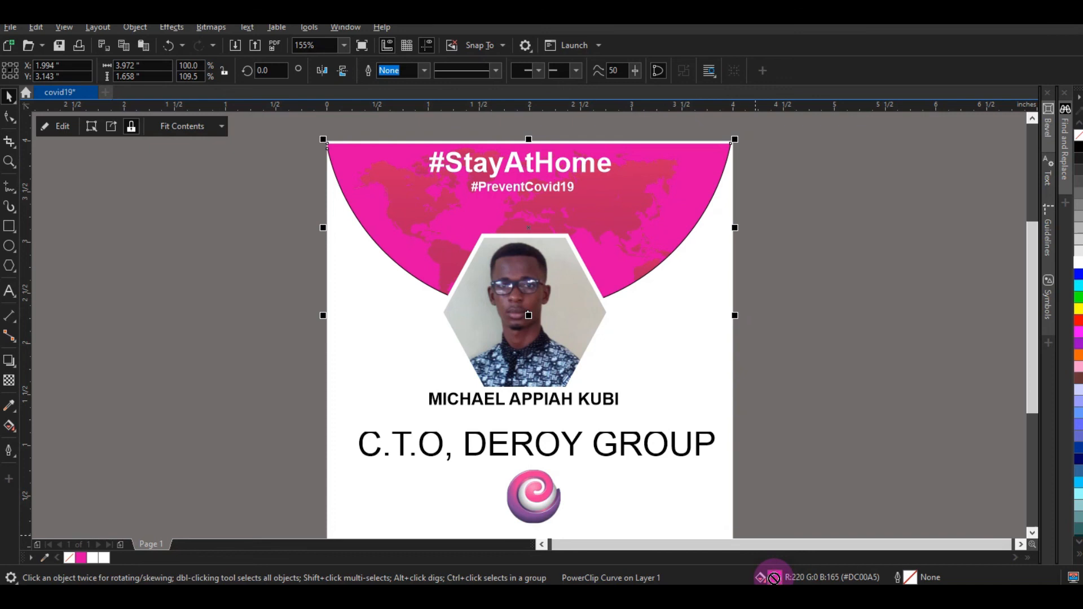
{"action": "left_click_drag", "start_coordinate": [774, 577], "coordinate": [632, 443]}
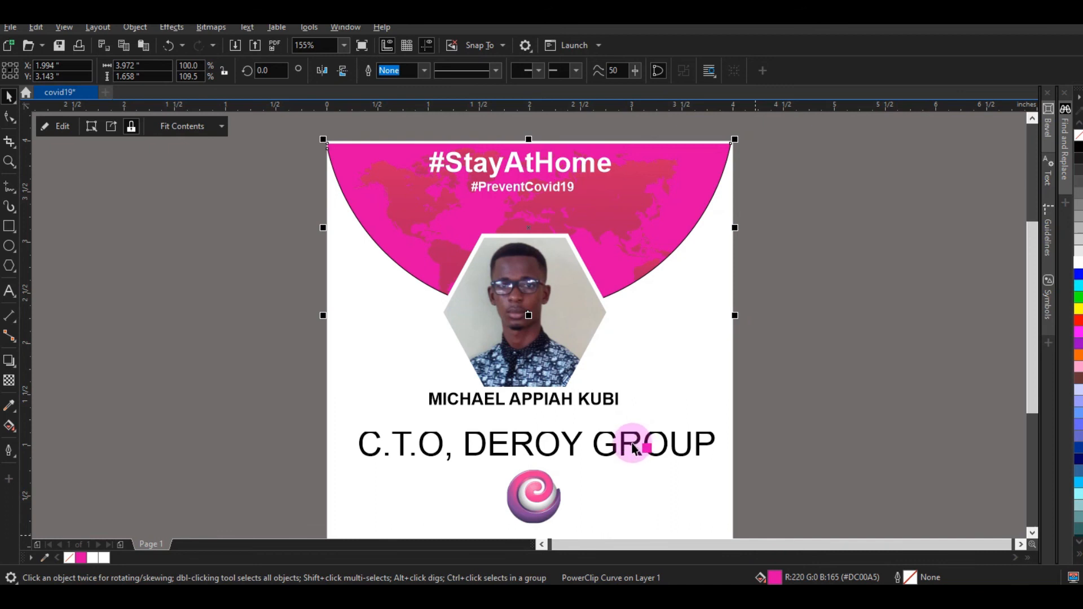
{"action": "left_click", "coordinate": [798, 450]}
{"action": "left_click", "coordinate": [674, 449]}
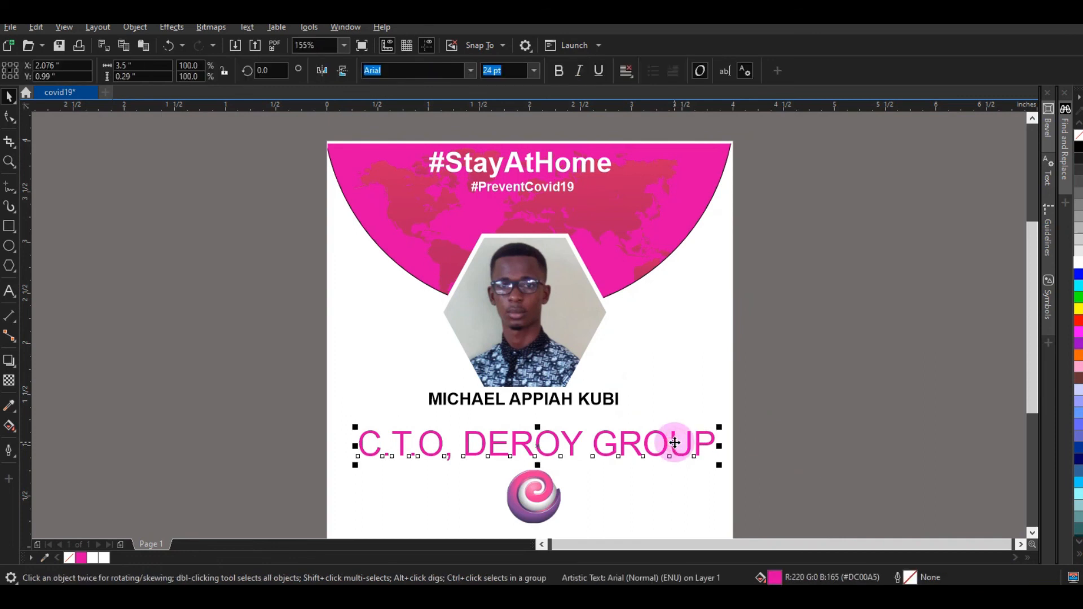
Step: Make the C.T.O, DEROY GROUP line 9 pt bold and centre it below the name
{"action": "left_click", "coordinate": [534, 70]}
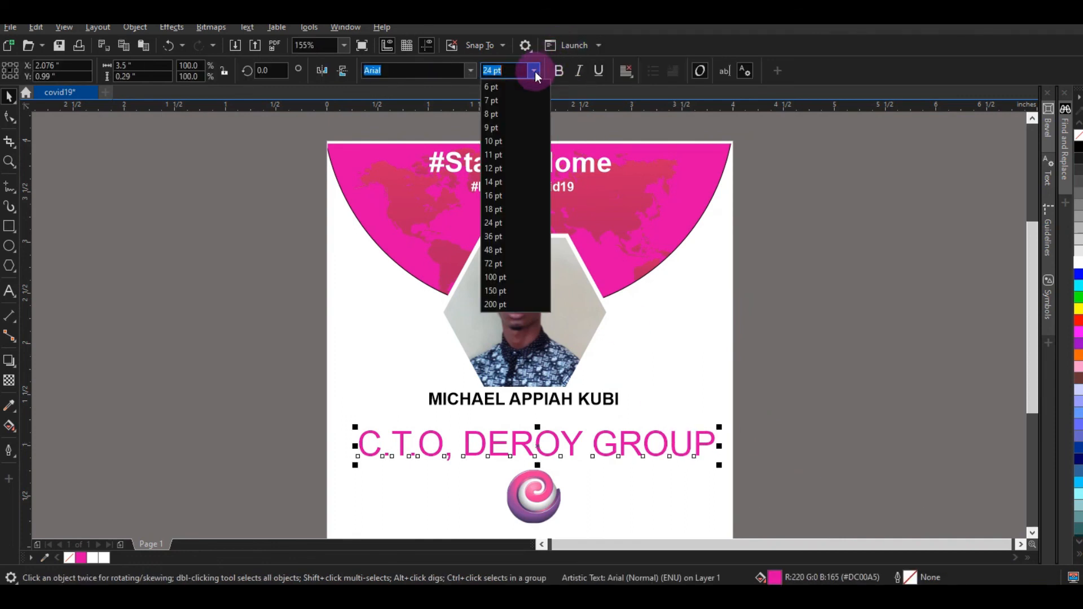
{"action": "left_click", "coordinate": [492, 126]}
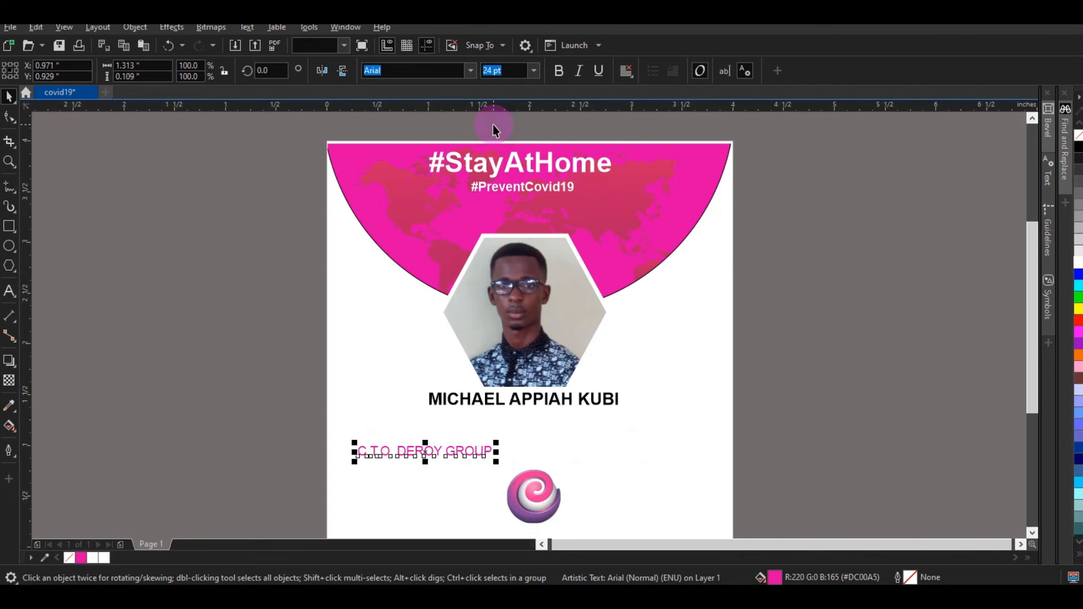
{"action": "left_click", "coordinate": [558, 70]}
{"action": "left_click_drag", "start_coordinate": [466, 449], "coordinate": [558, 421]}
Step: Edit the C.T.O line and select the words DEROY GROUP
{"action": "double_click", "coordinate": [557, 421]}
{"action": "left_click_drag", "start_coordinate": [500, 417], "coordinate": [628, 422]}
{"action": "key", "text": "ctrl+c"}
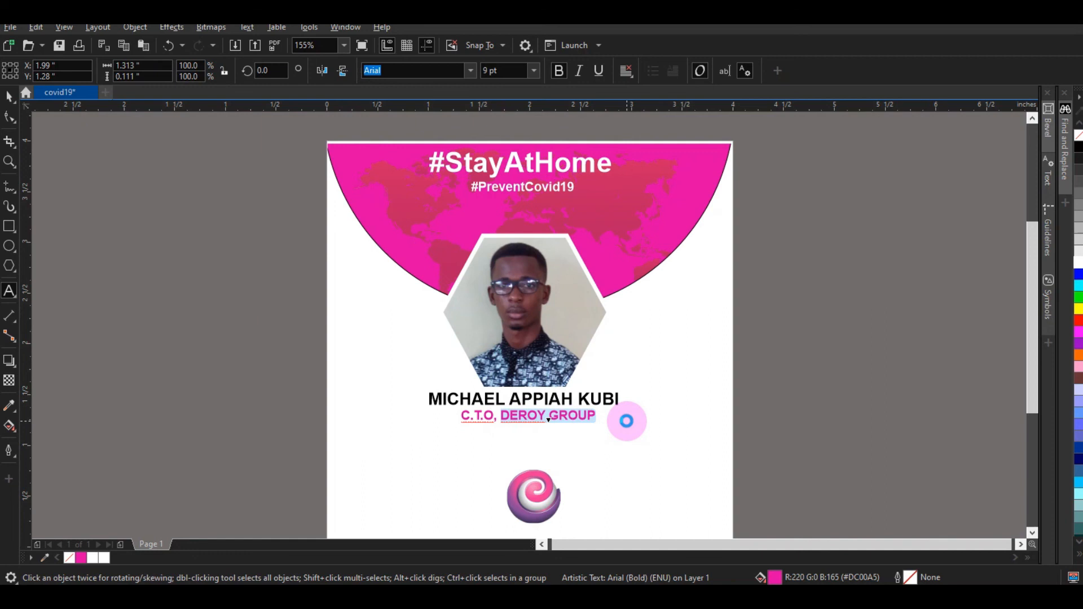
{"action": "scroll", "coordinate": [516, 462], "scroll_direction": "down", "scroll_amount": 5}
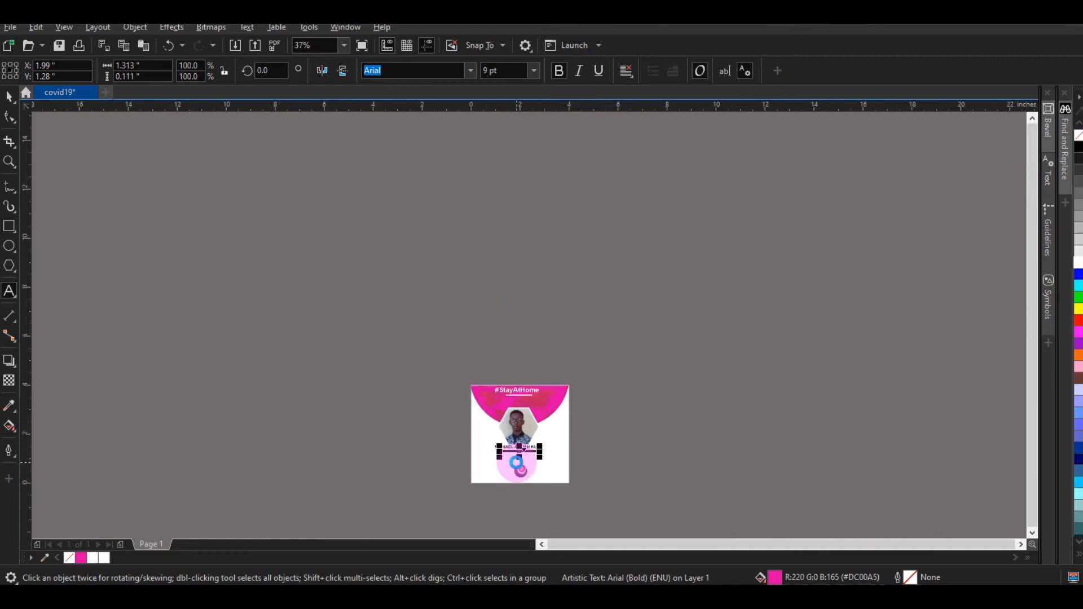
{"action": "scroll", "coordinate": [516, 463], "scroll_direction": "up", "scroll_amount": 5}
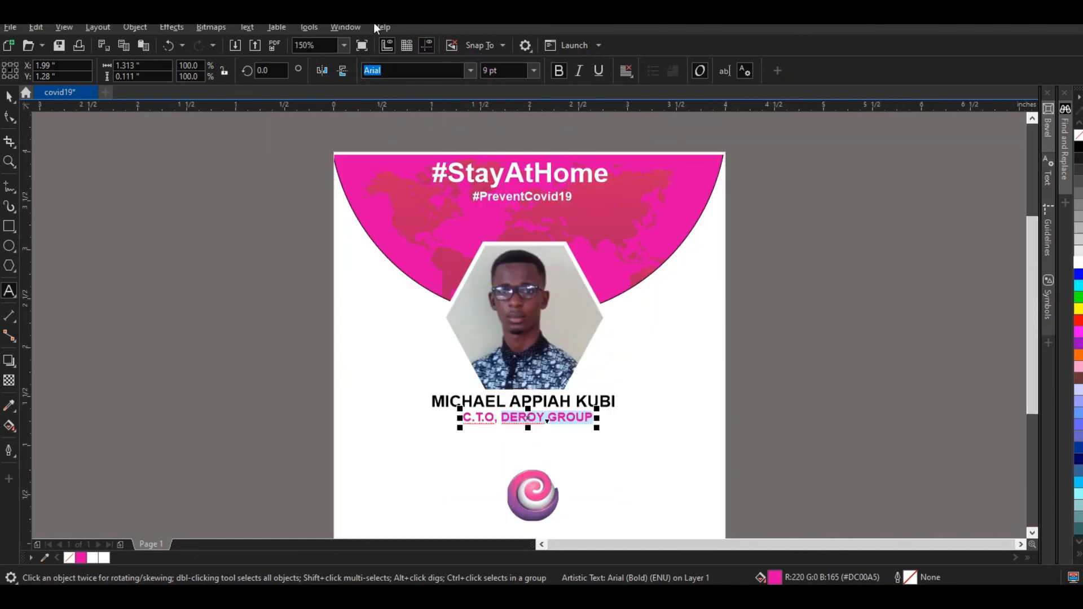
Step: Zoom to page height and paste DEROY GROUP as new text below the swirl logo
{"action": "left_click", "coordinate": [344, 45]}
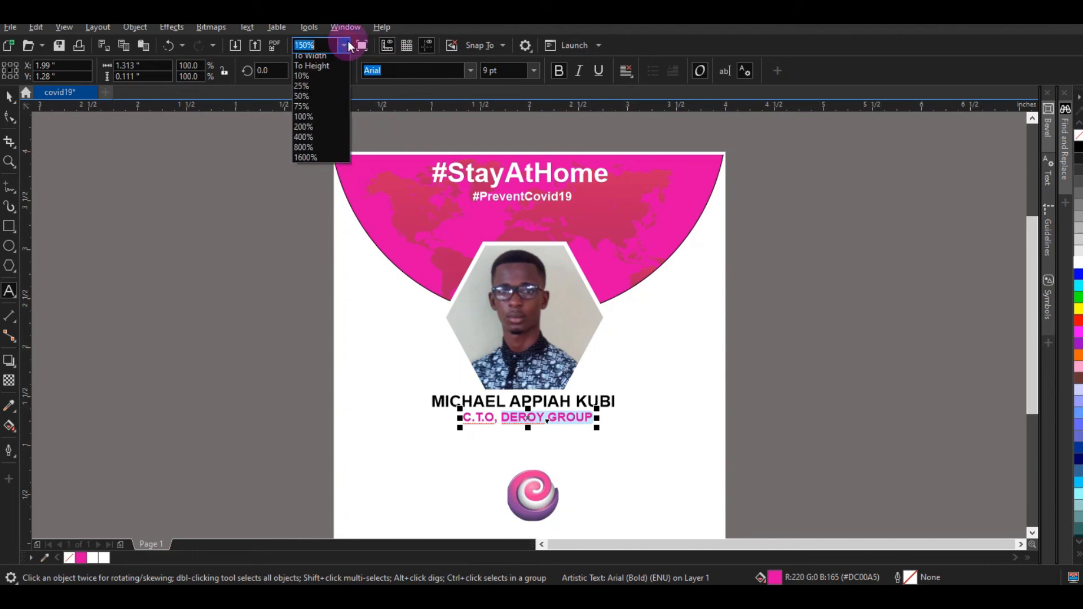
{"action": "left_click", "coordinate": [317, 101]}
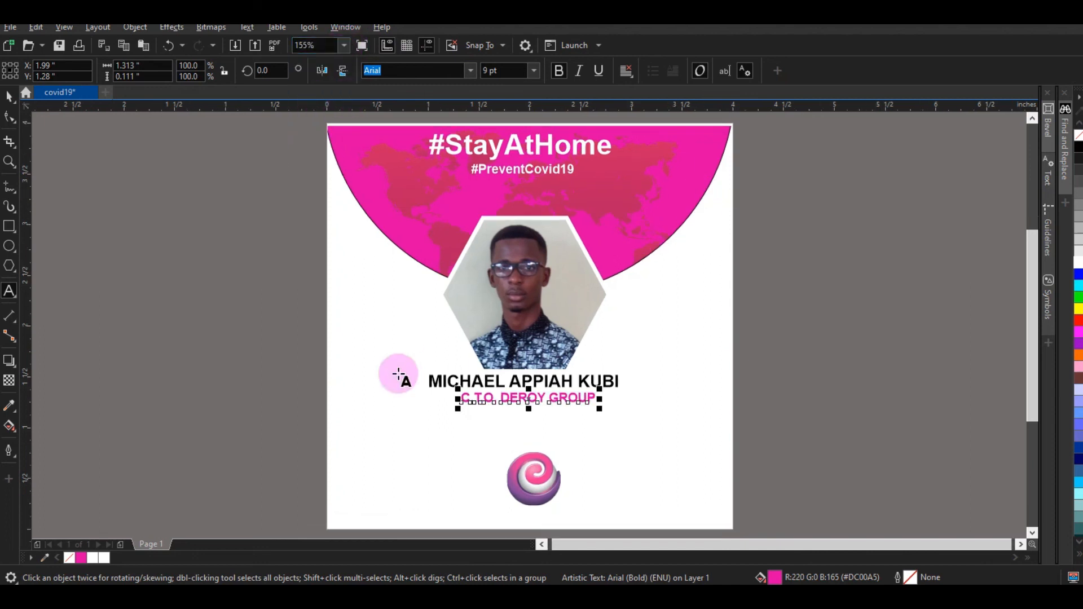
{"action": "left_click", "coordinate": [6, 296]}
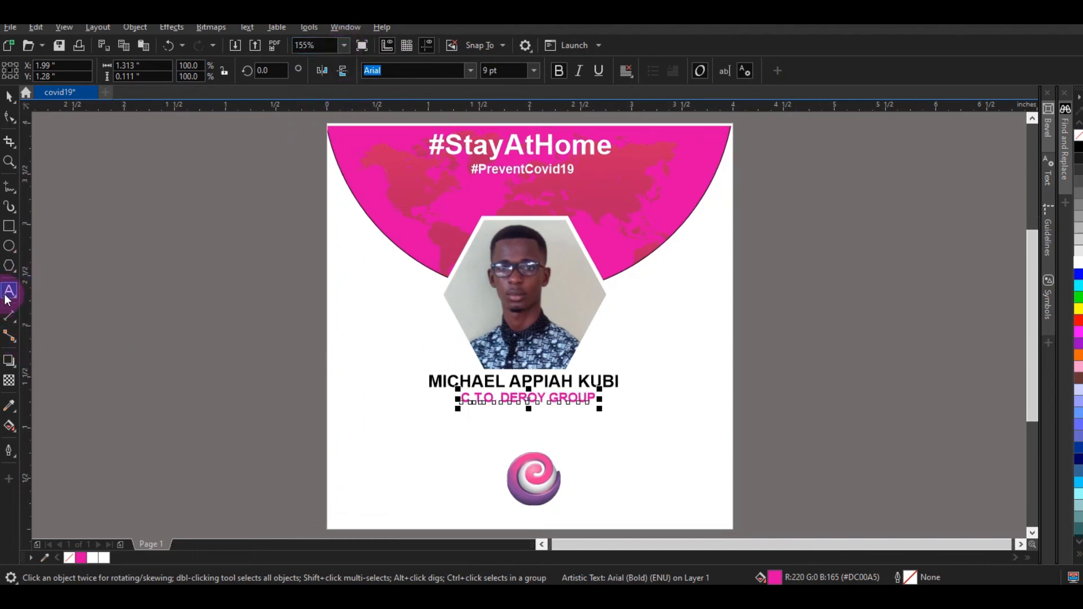
{"action": "left_click", "coordinate": [433, 516]}
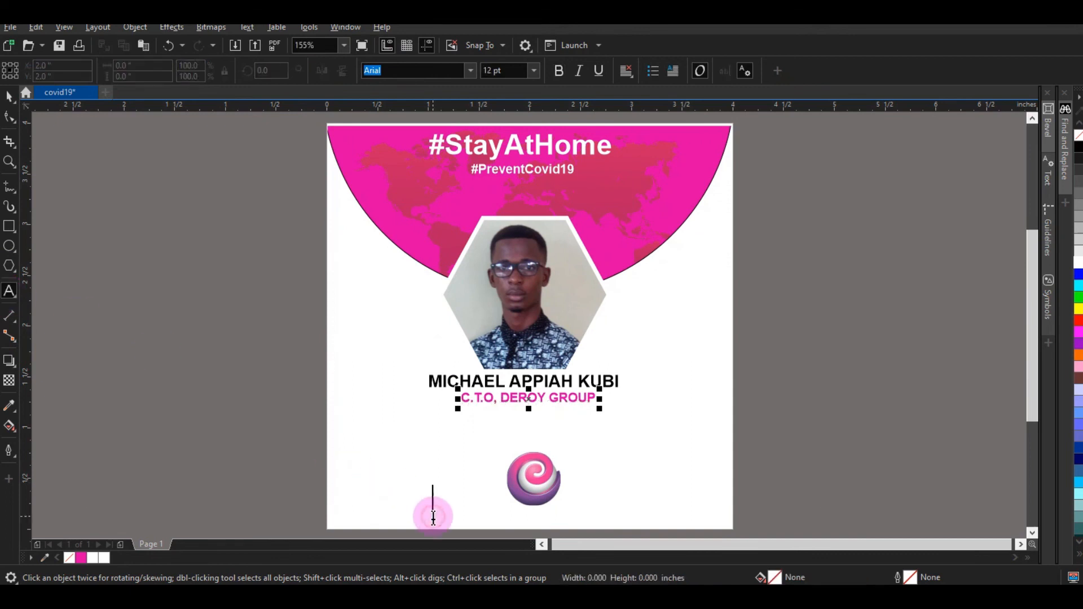
{"action": "key", "text": "ctrl+v"}
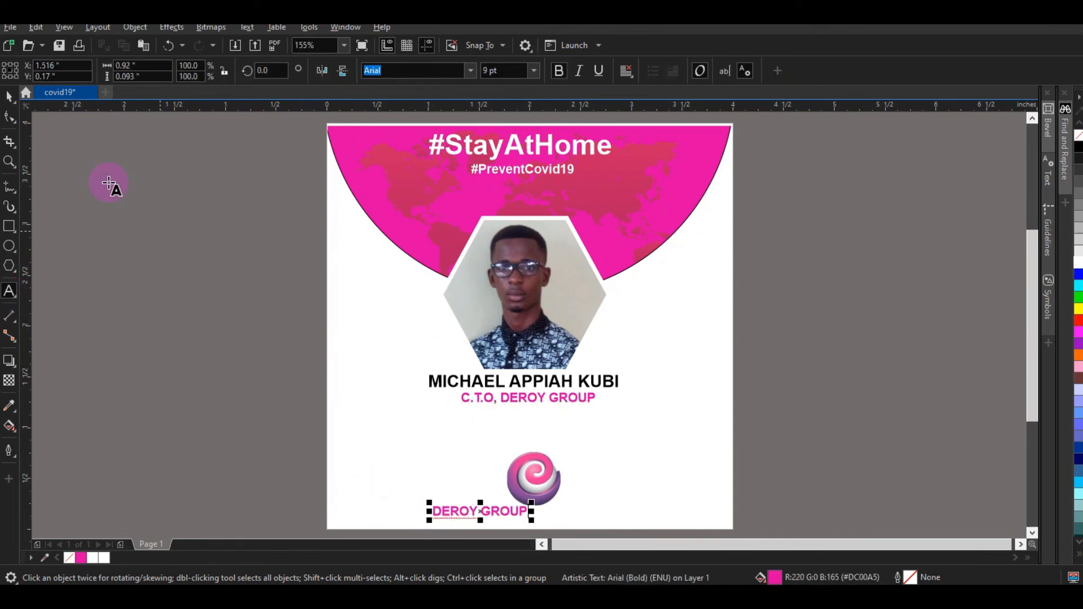
Step: Set the DEROY GROUP text to 7 pt and centre it beneath the logo
{"action": "left_click", "coordinate": [8, 97]}
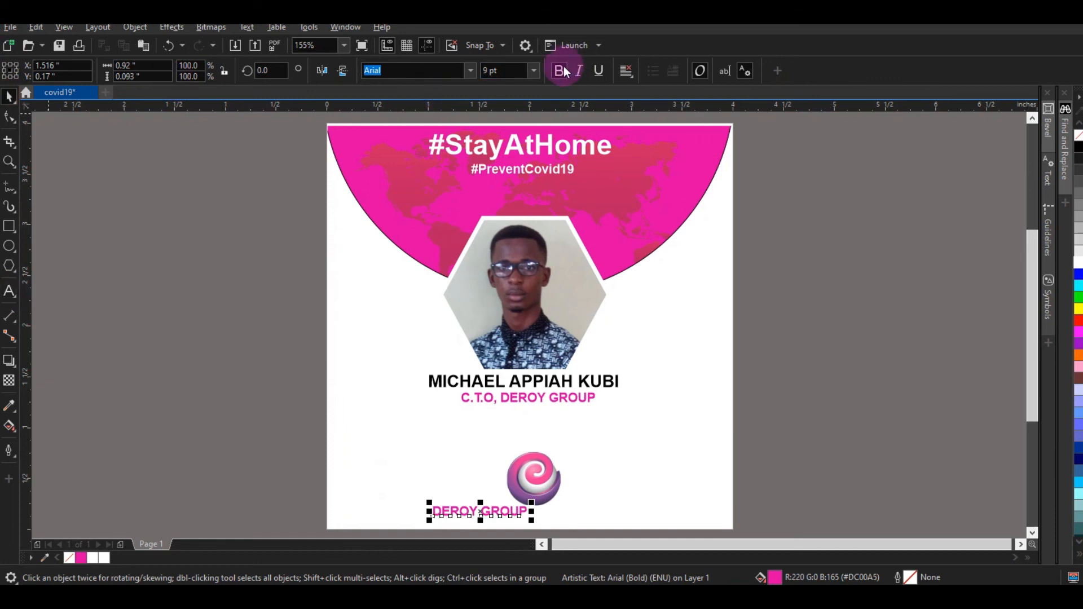
{"action": "left_click", "coordinate": [535, 69]}
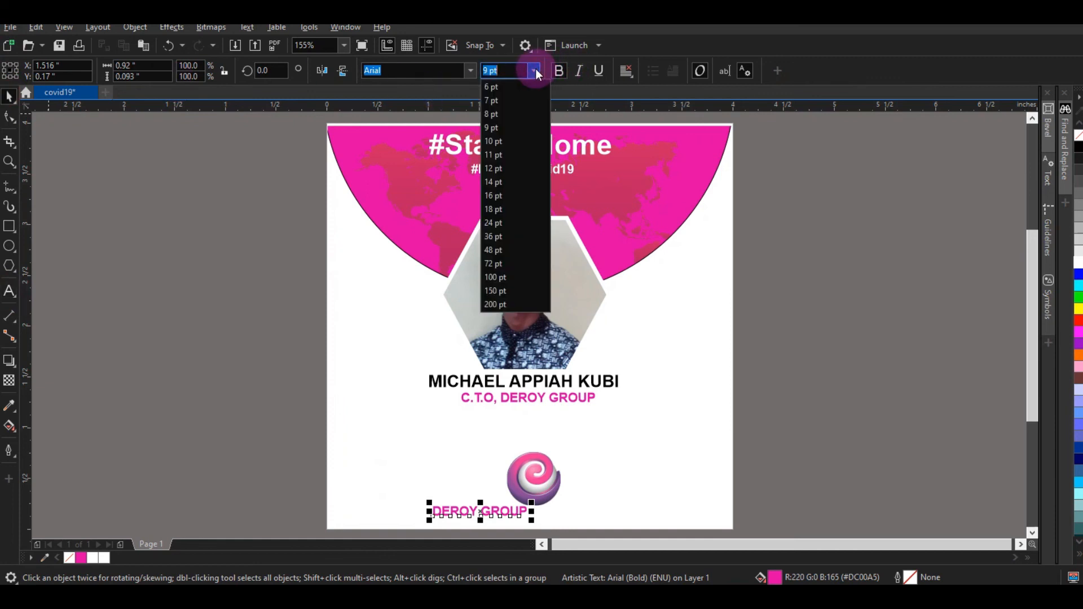
{"action": "left_click", "coordinate": [494, 101]}
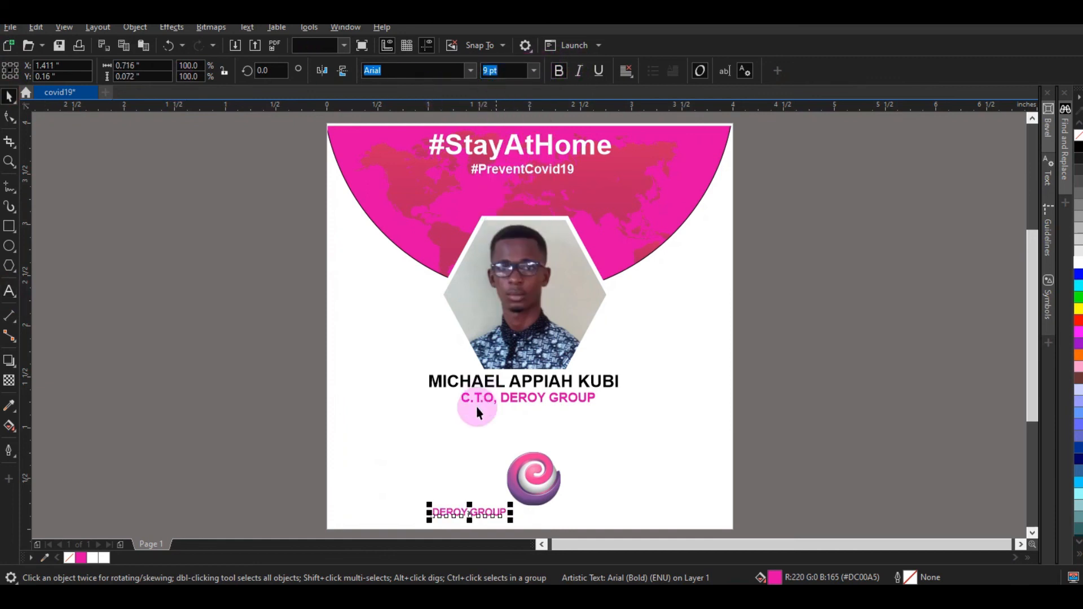
{"action": "left_click_drag", "start_coordinate": [470, 515], "coordinate": [541, 514]}
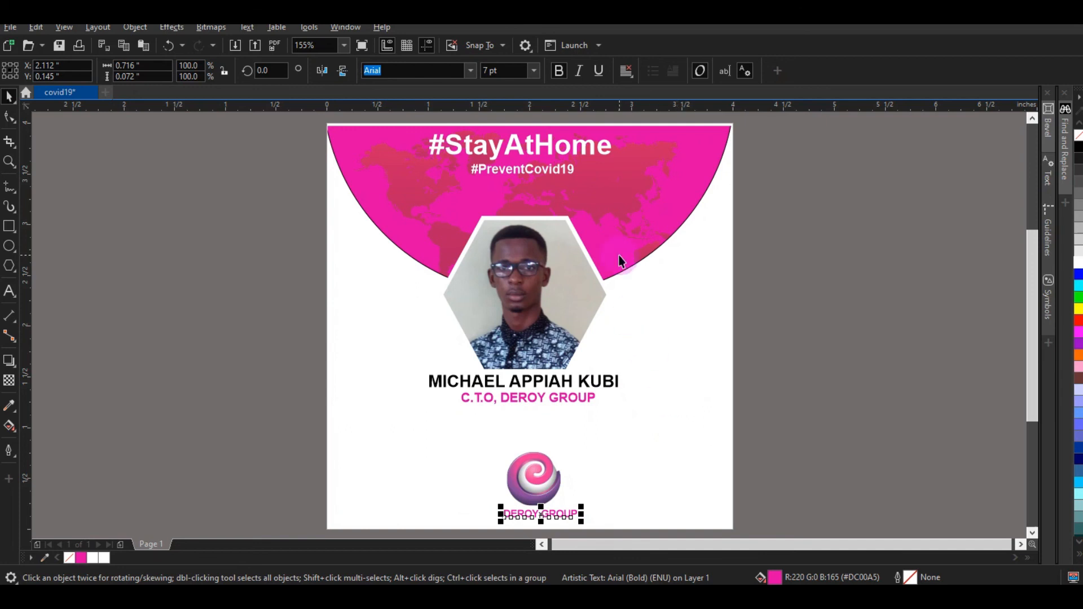
{"action": "left_click", "coordinate": [498, 274]}
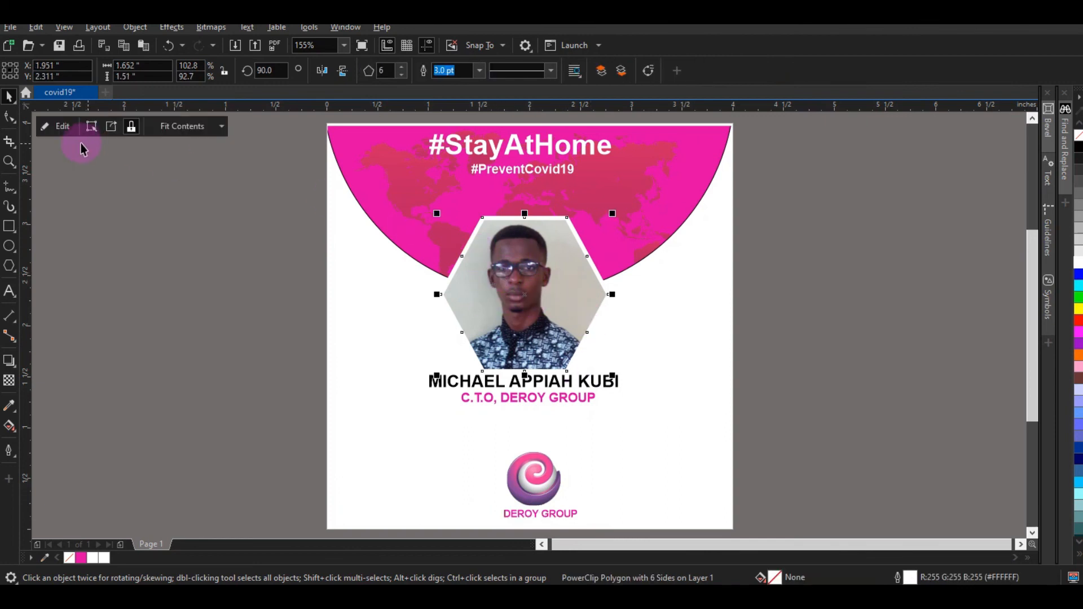
{"action": "left_click", "coordinate": [66, 128]}
{"action": "left_click", "coordinate": [472, 288]}
{"action": "key", "text": "Delete"}
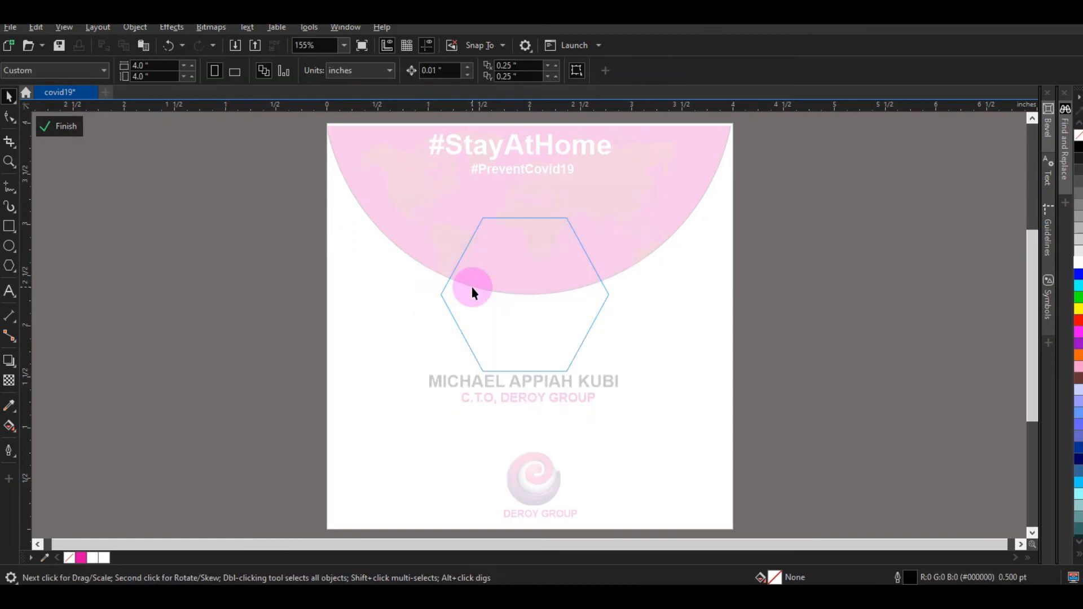
{"action": "key", "text": "ctrl+z"}
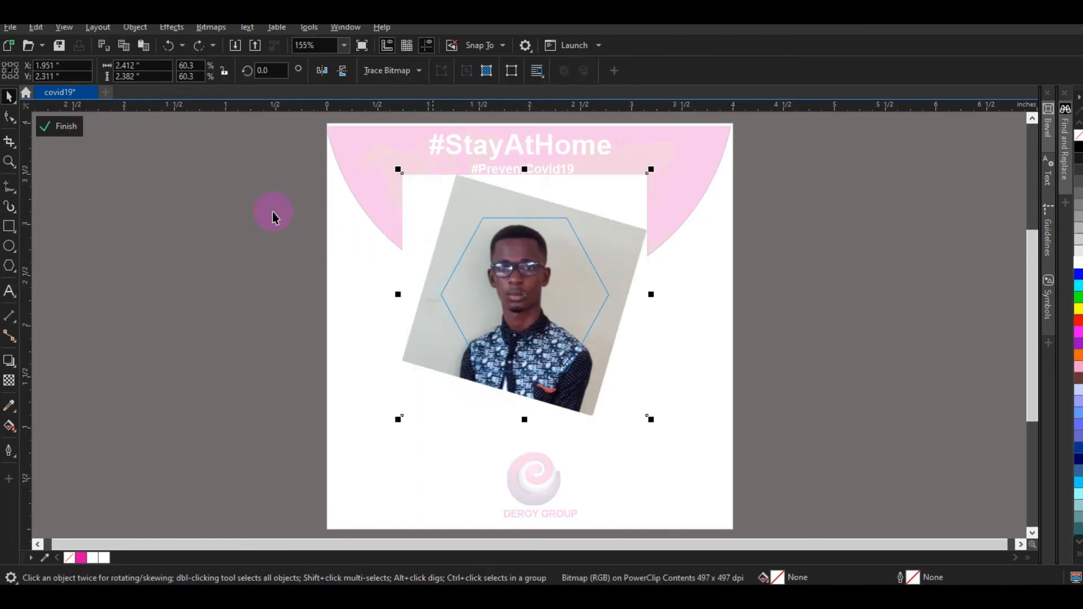
{"action": "left_click", "coordinate": [52, 136]}
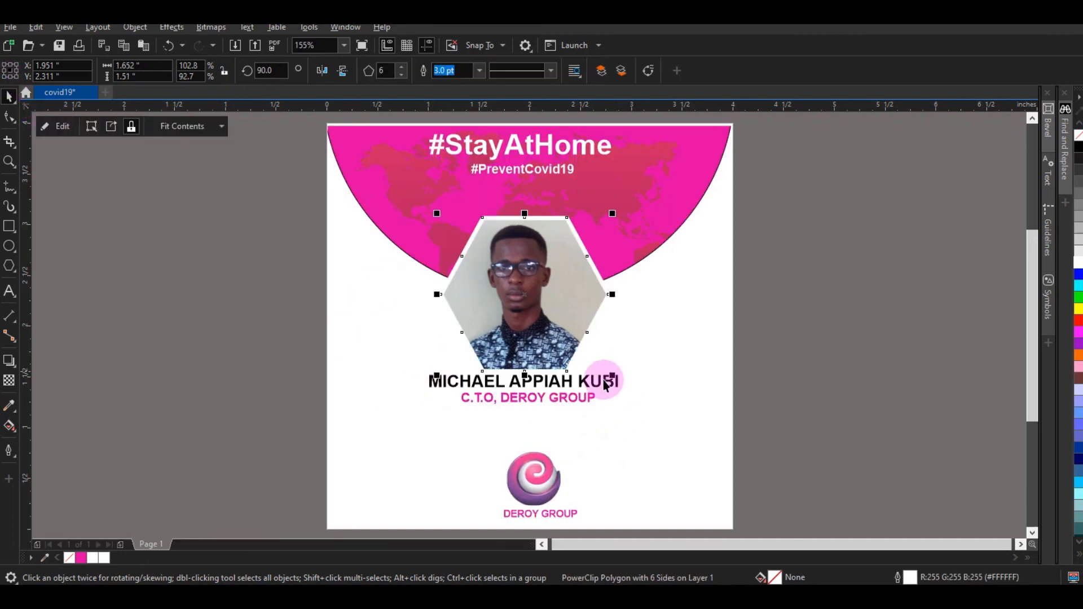
{"action": "left_click", "coordinate": [673, 349]}
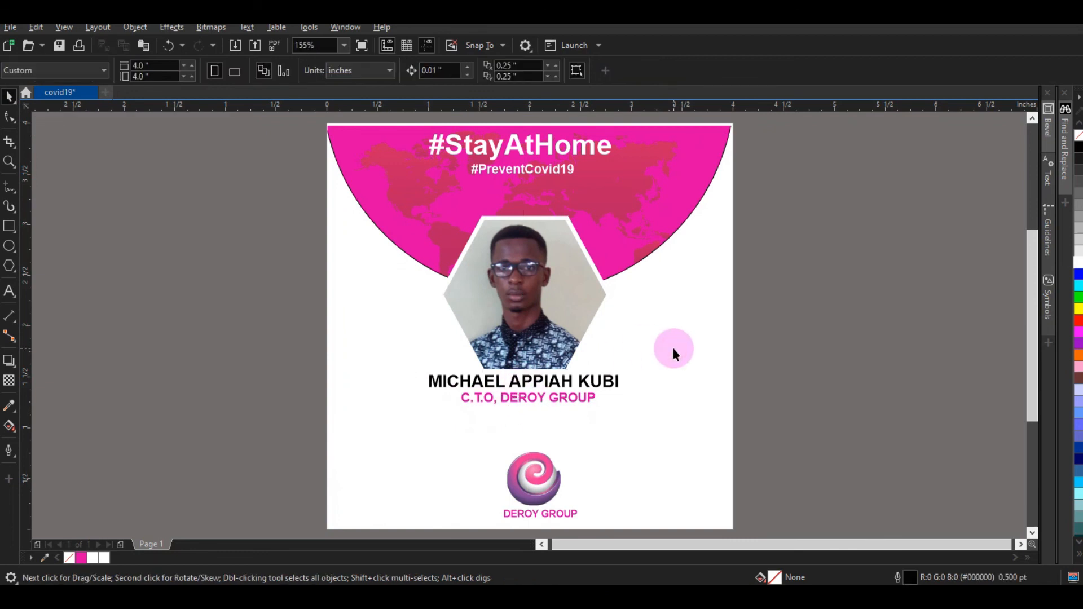